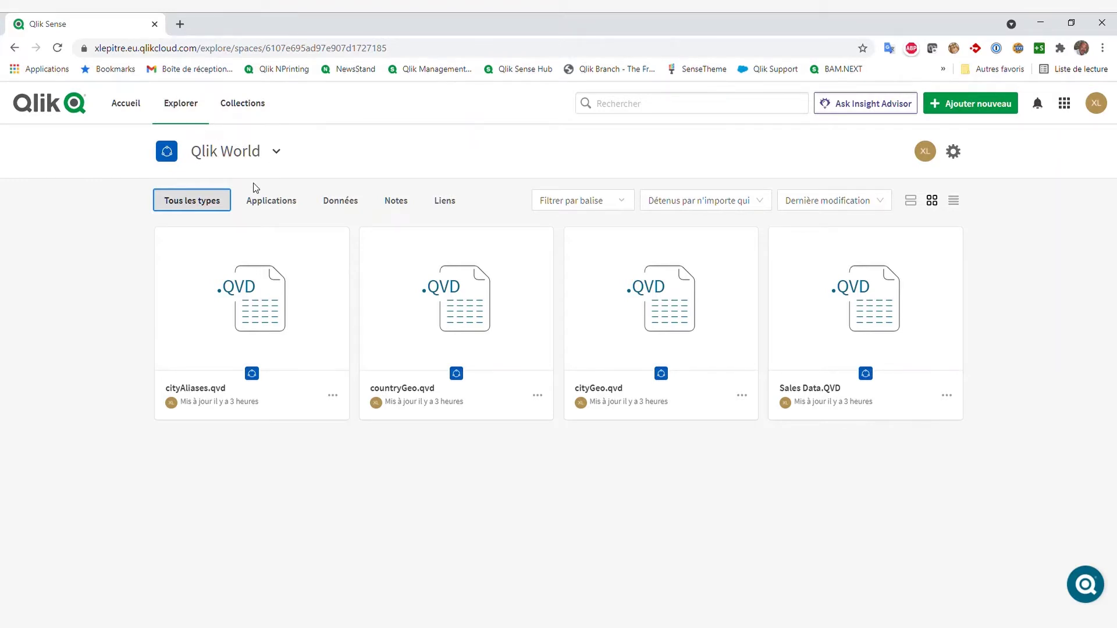
Step: Open the Sales Data.QVD dataset from the Qlik World space
mouse_move(301, 264)
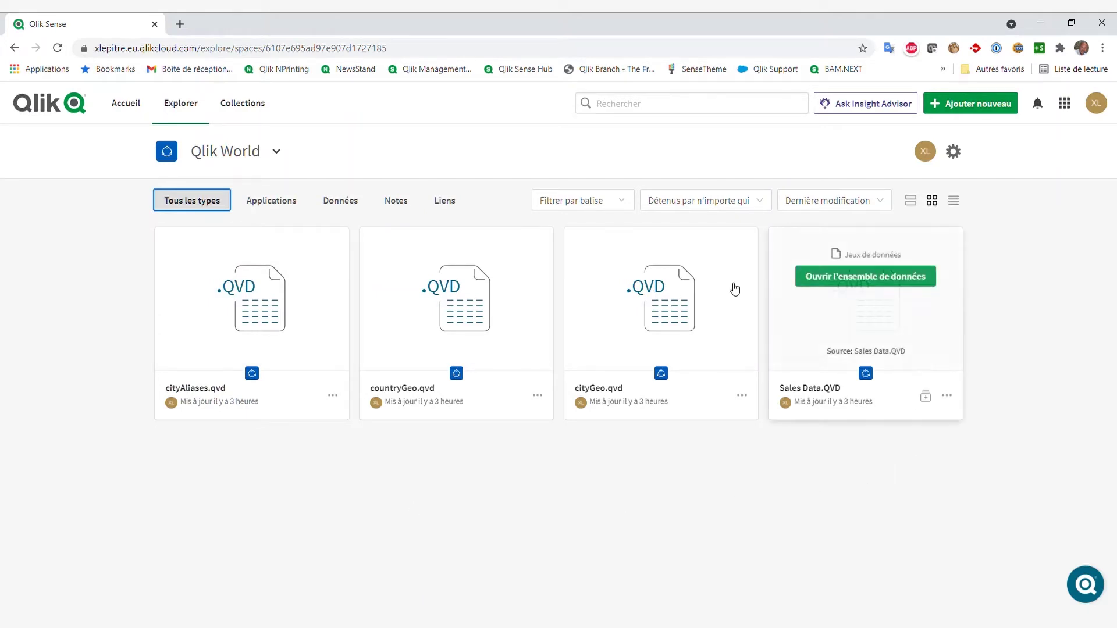
mouse_move(257, 309)
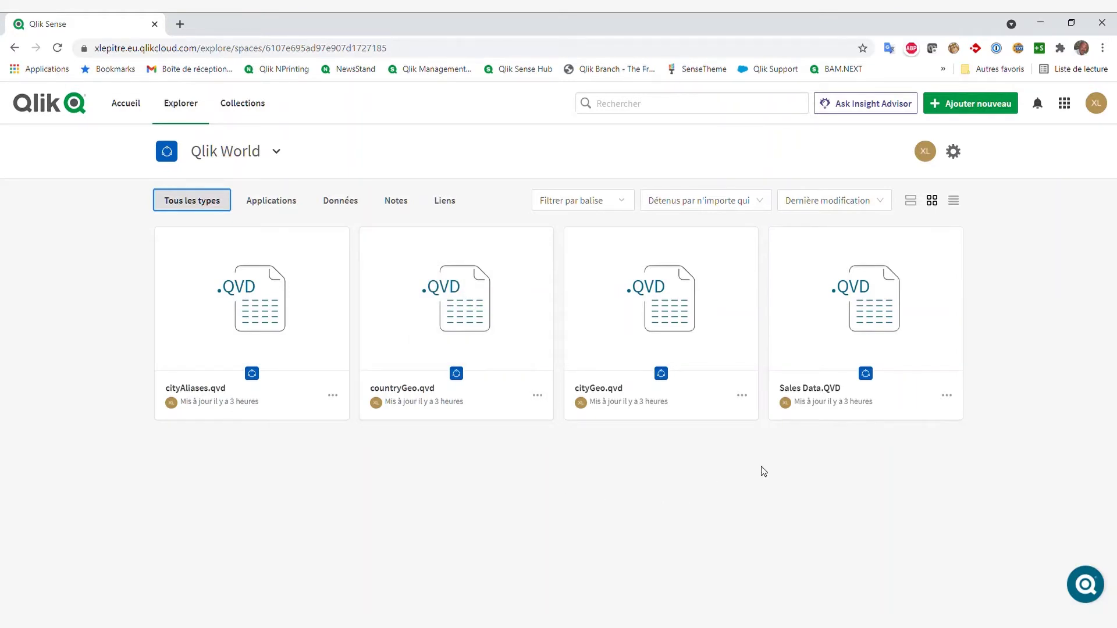
mouse_move(853, 324)
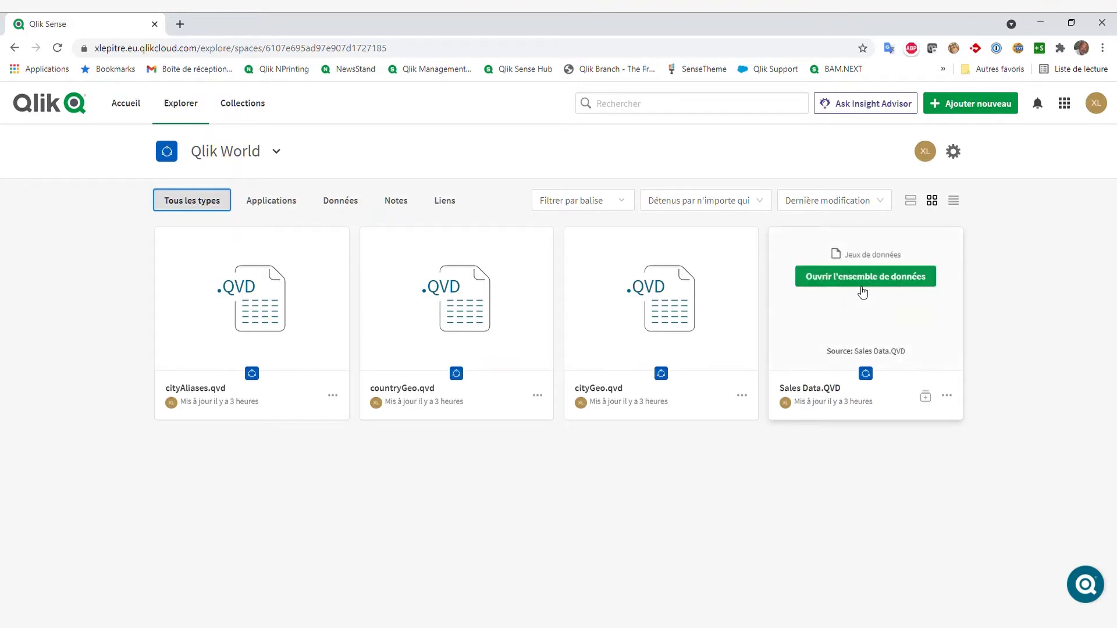
left_click(862, 286)
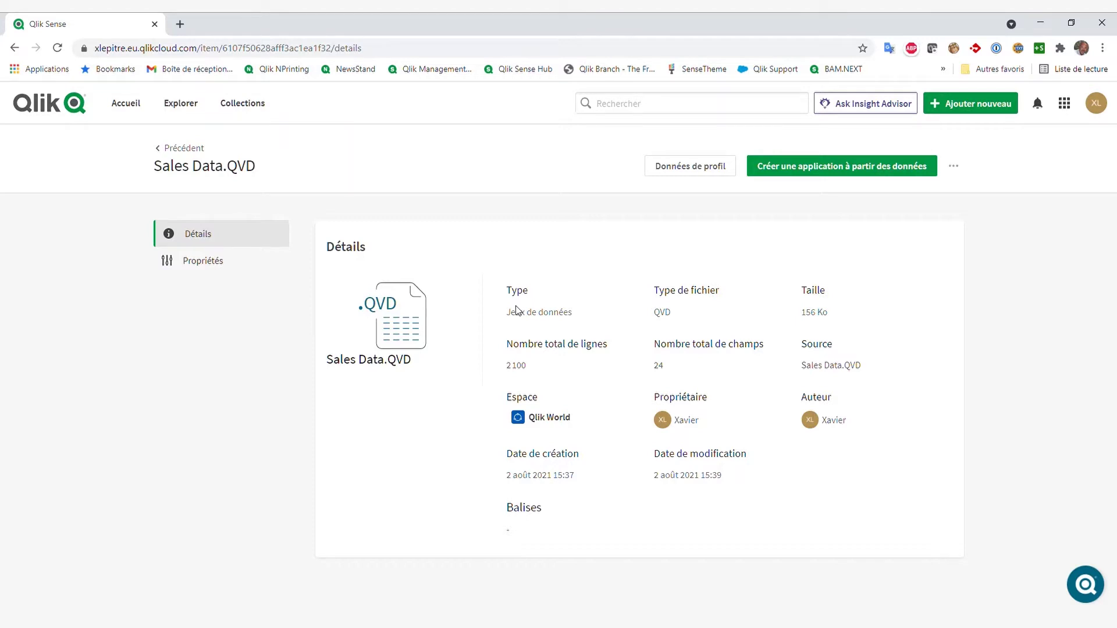
Step: Open the data profile of Sales Data.QVD and examine the distribution cards of all its fields
left_click(694, 170)
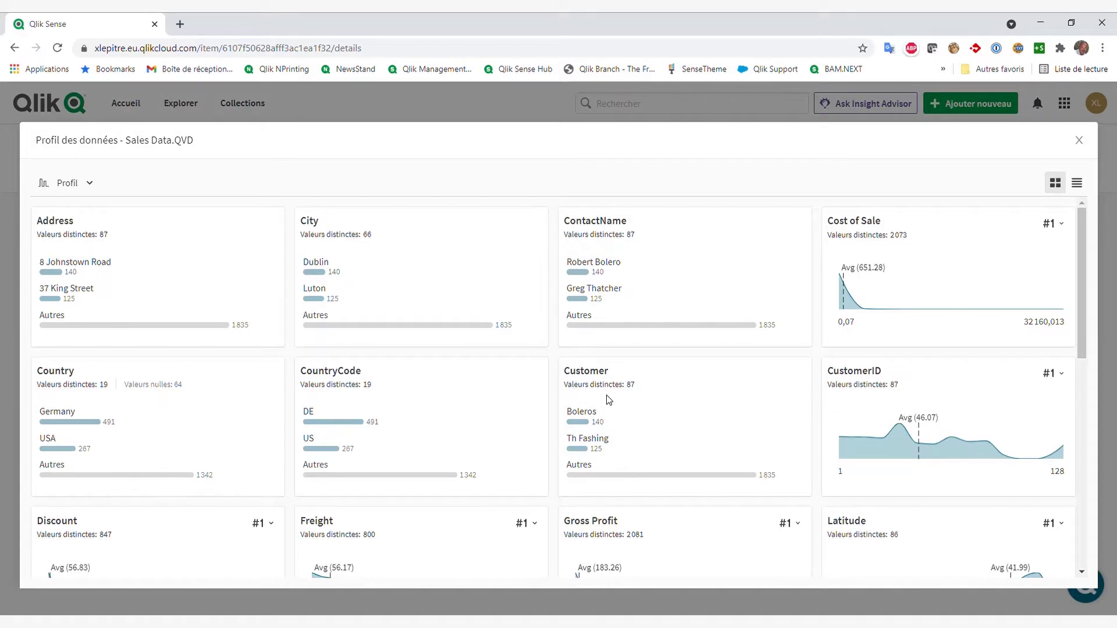
scroll(608, 399, "down", 3)
scroll(611, 400, "up", 3)
scroll(669, 453, "down", 1)
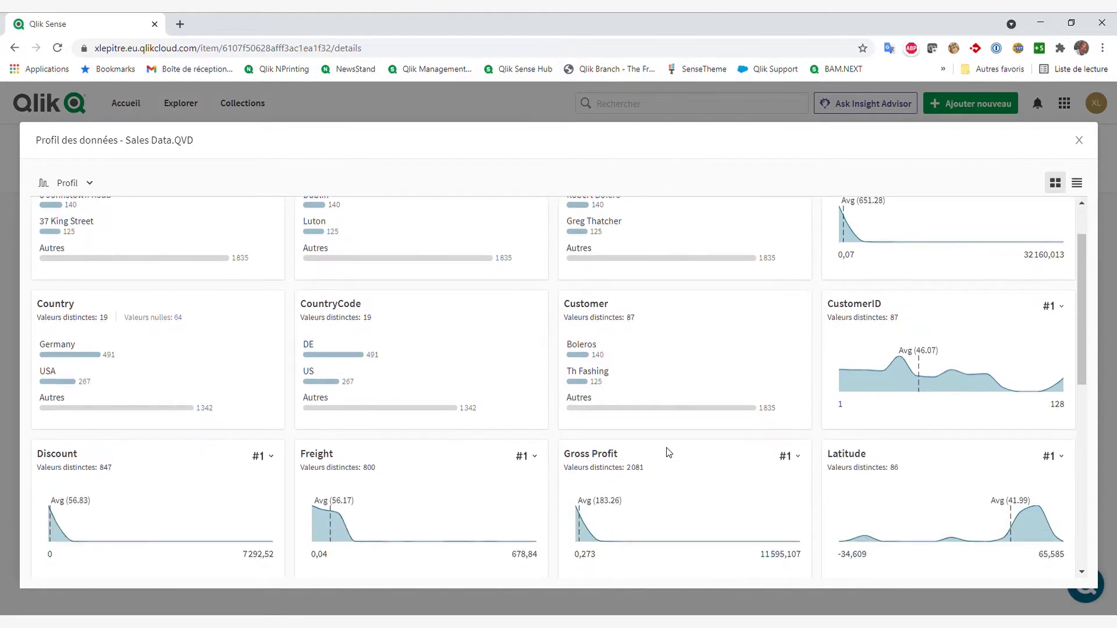
scroll(669, 452, "up", 1)
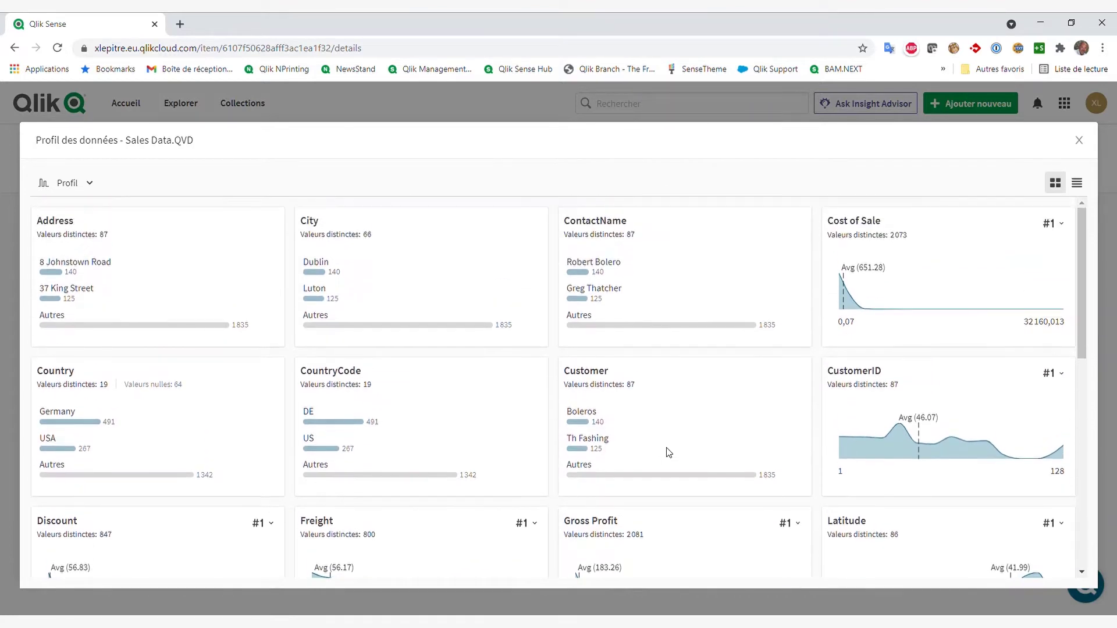
scroll(669, 452, "down", 4)
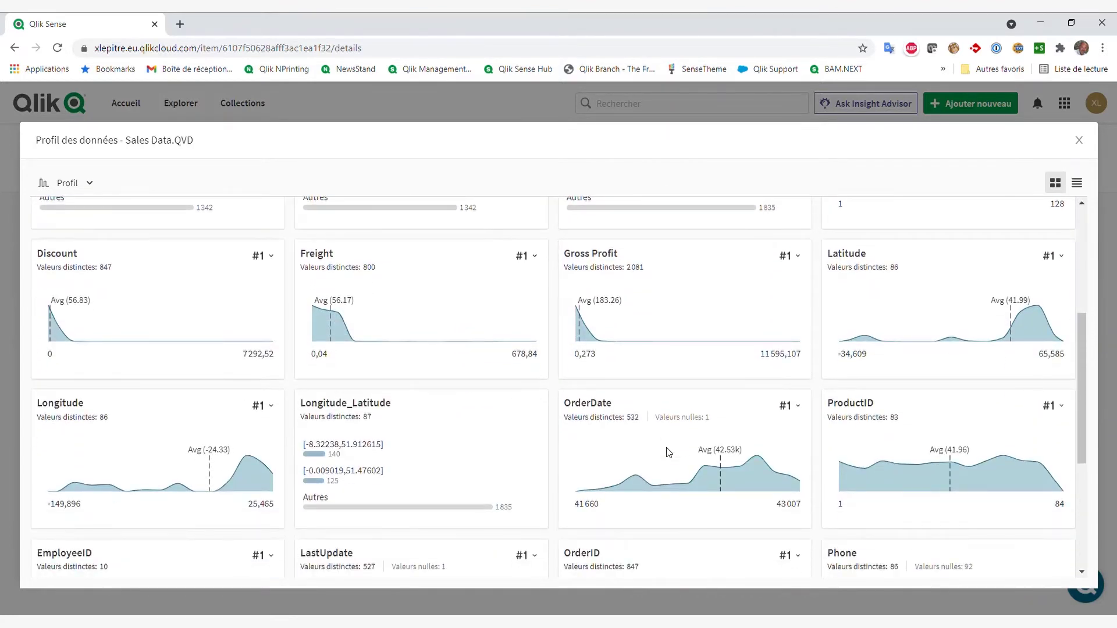
scroll(669, 453, "down", 1)
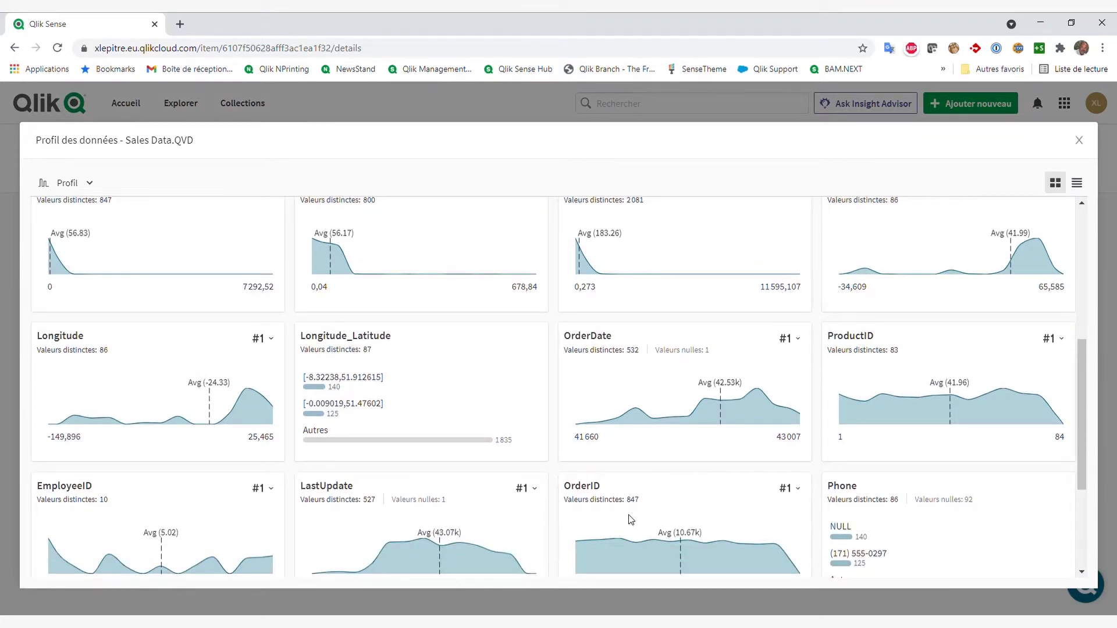
scroll(632, 519, "down", 3)
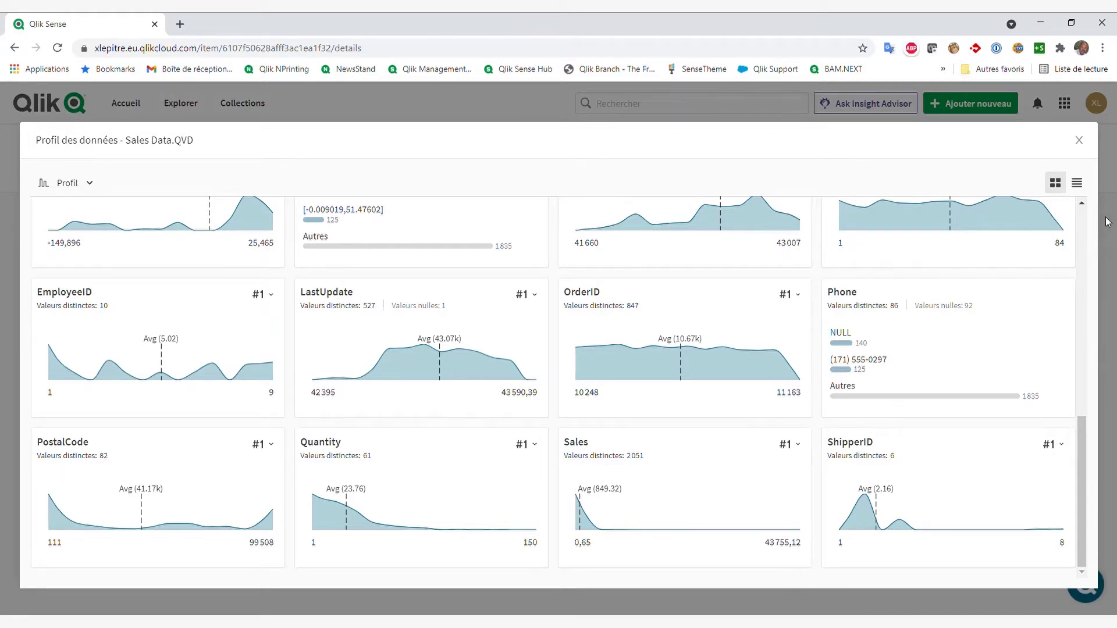
Step: Show the profile as a table with the Médiane column added, review the statistics of all fields and close the profile
left_click(1077, 184)
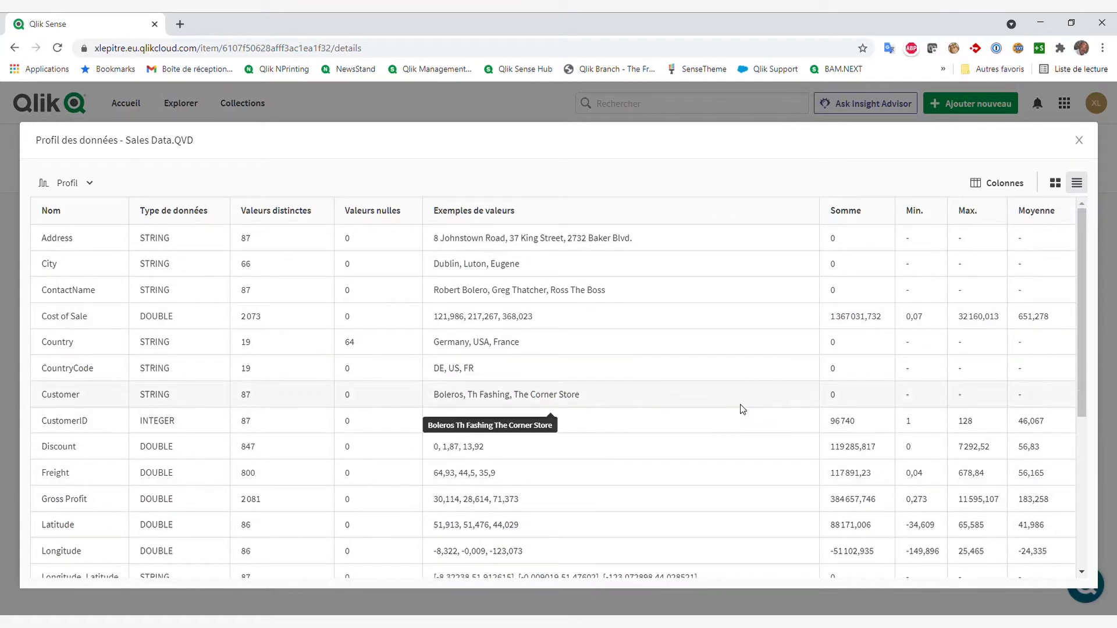
left_click(1003, 185)
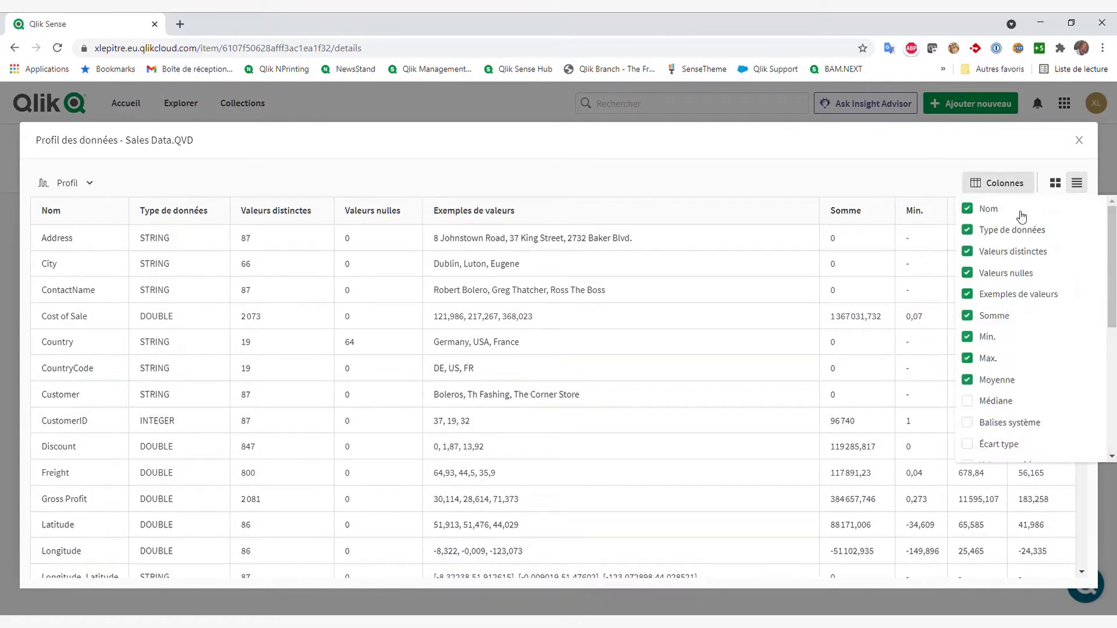
left_click(971, 401)
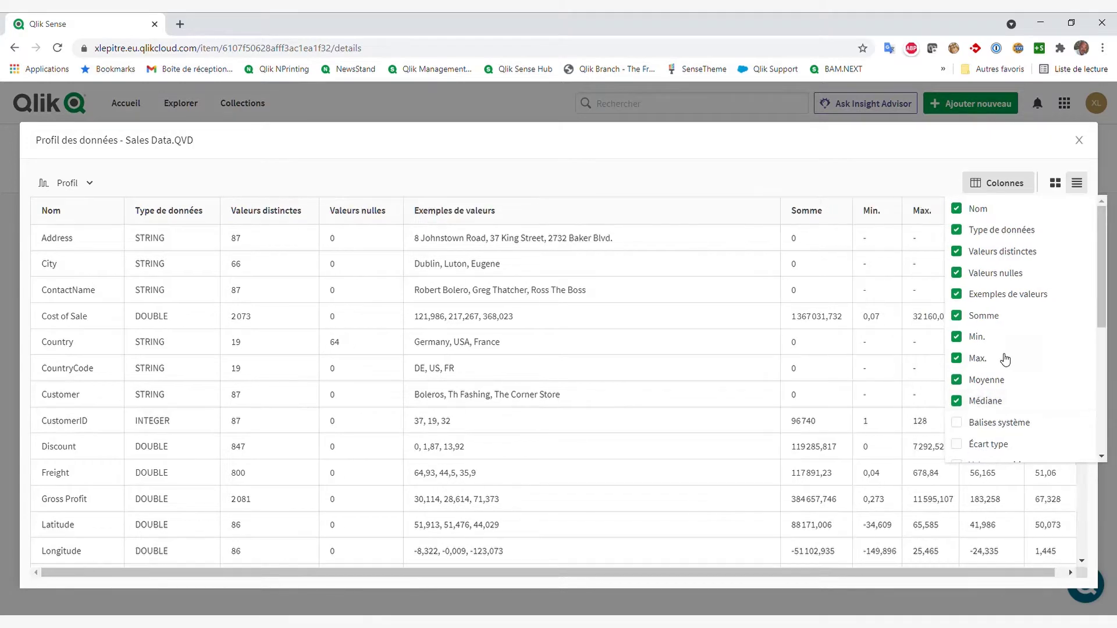
left_click(628, 164)
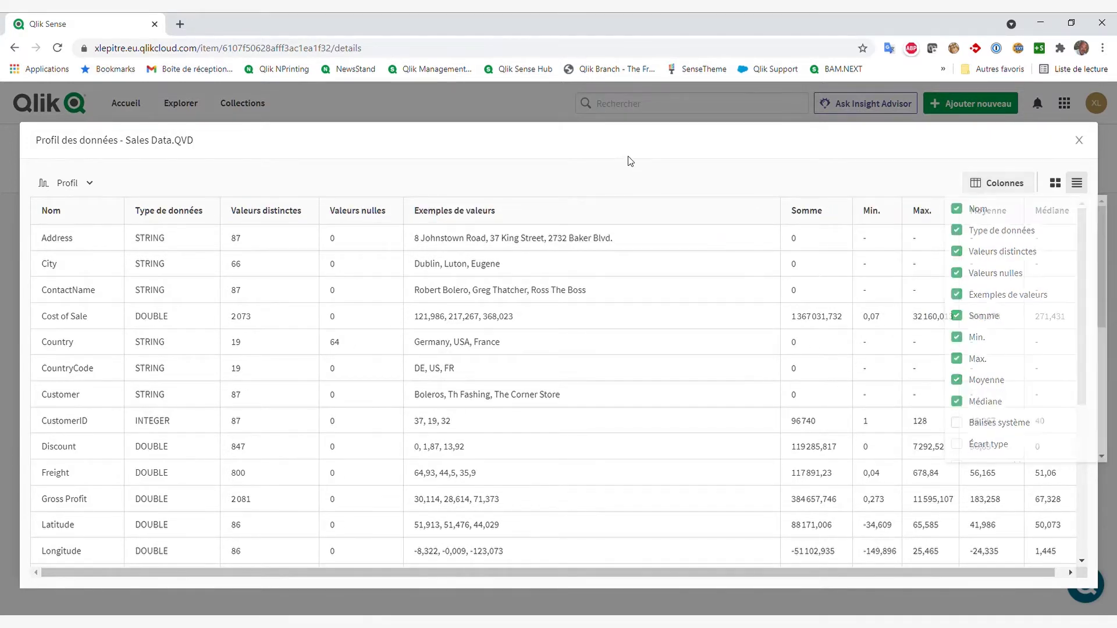
scroll(536, 464, "down", 5)
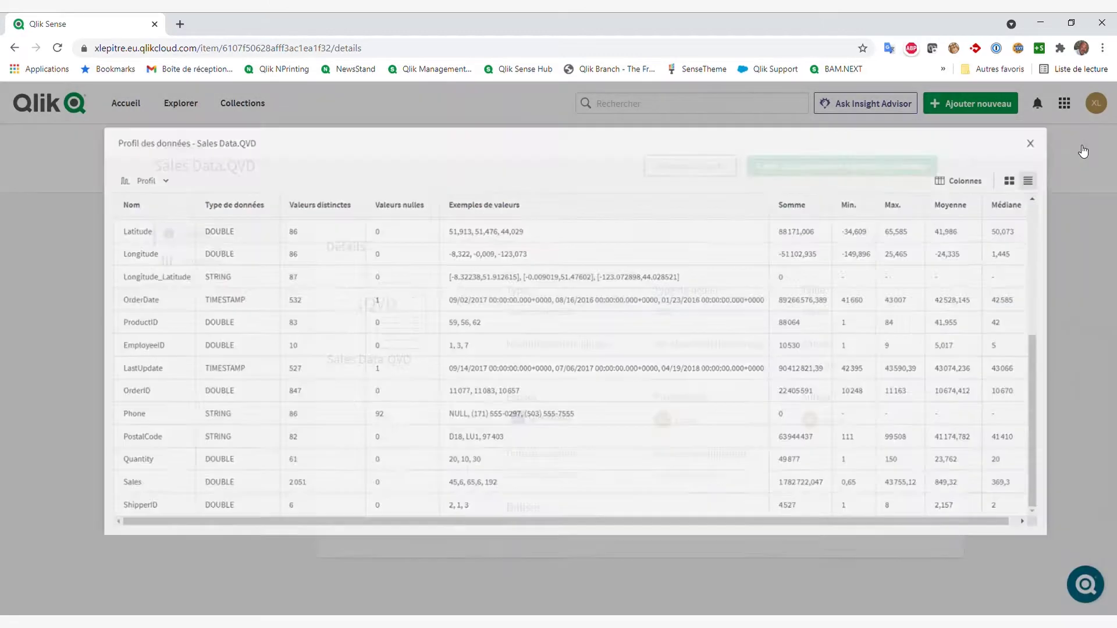
left_click(1079, 142)
Step: Reopen the data profile, switch it to Échantillon de données, look through the sample rows and columns, and close it
left_click(704, 175)
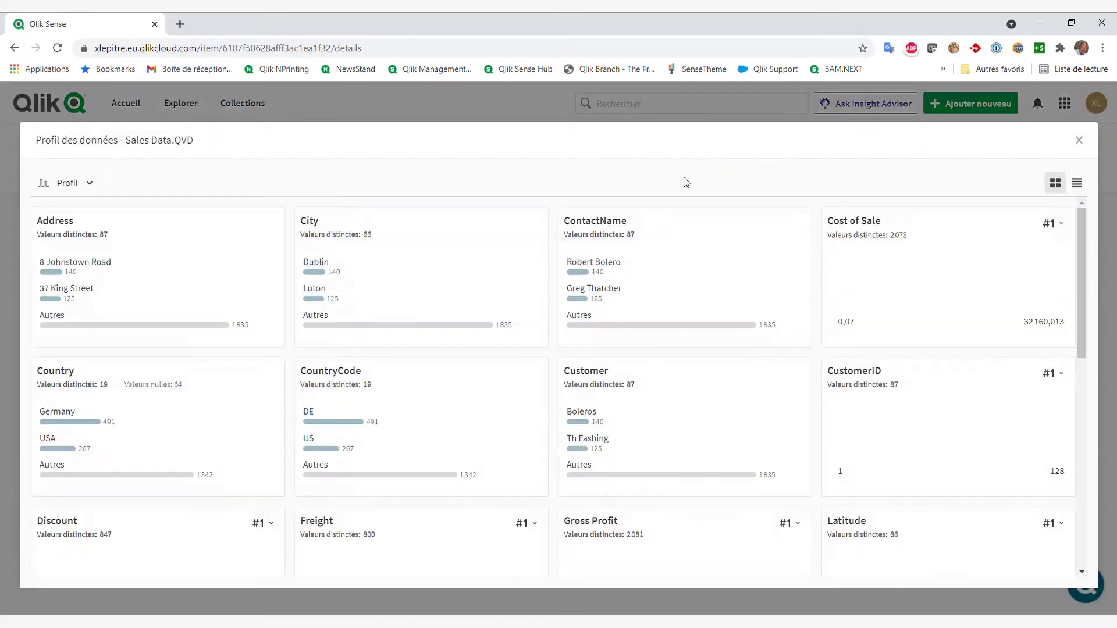
left_click(52, 185)
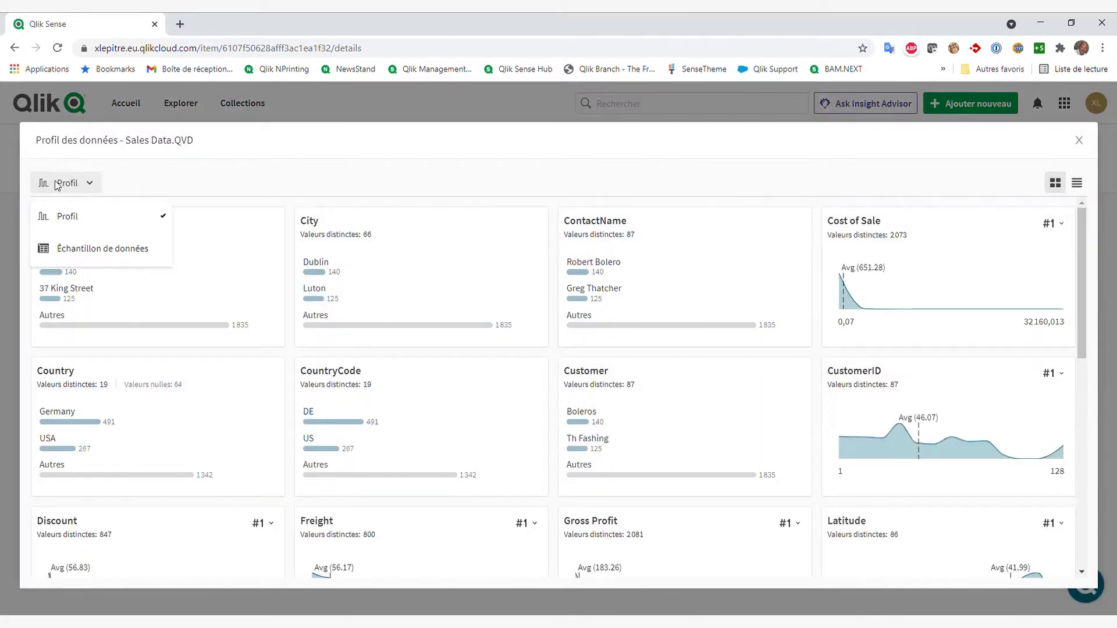
left_click(80, 253)
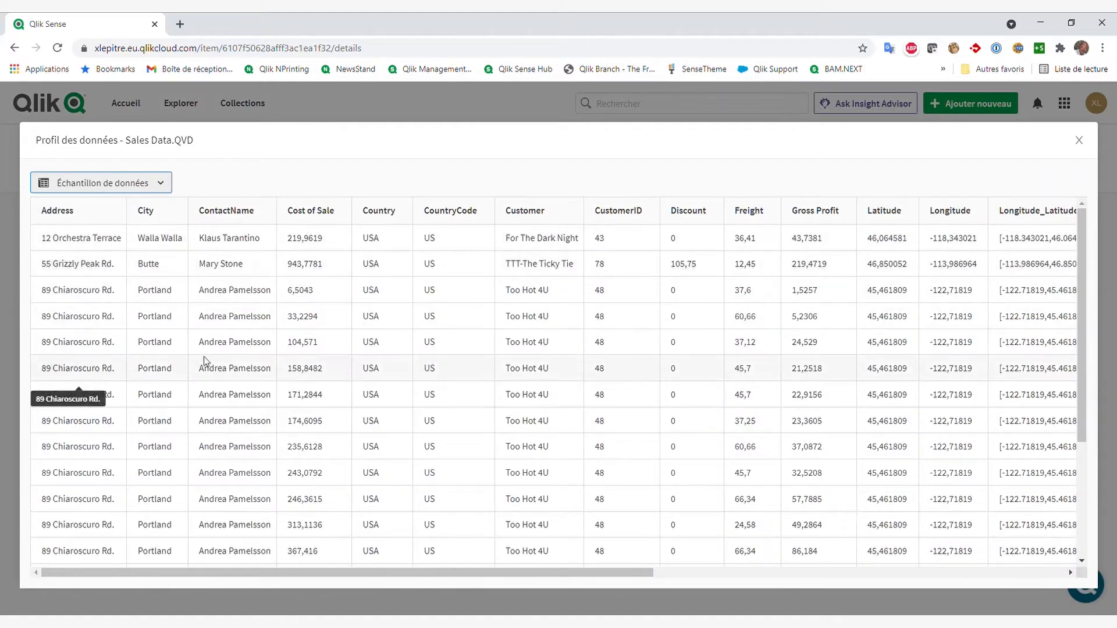
scroll(644, 397, "down", 3)
scroll(646, 402, "up", 5)
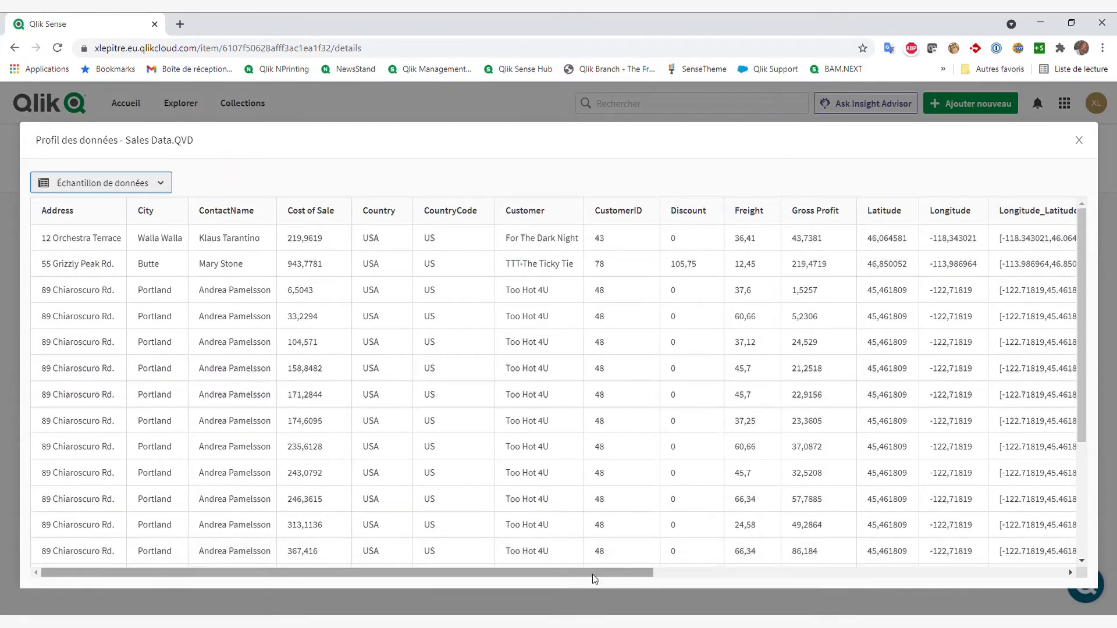
left_click_drag(553, 572, 691, 572)
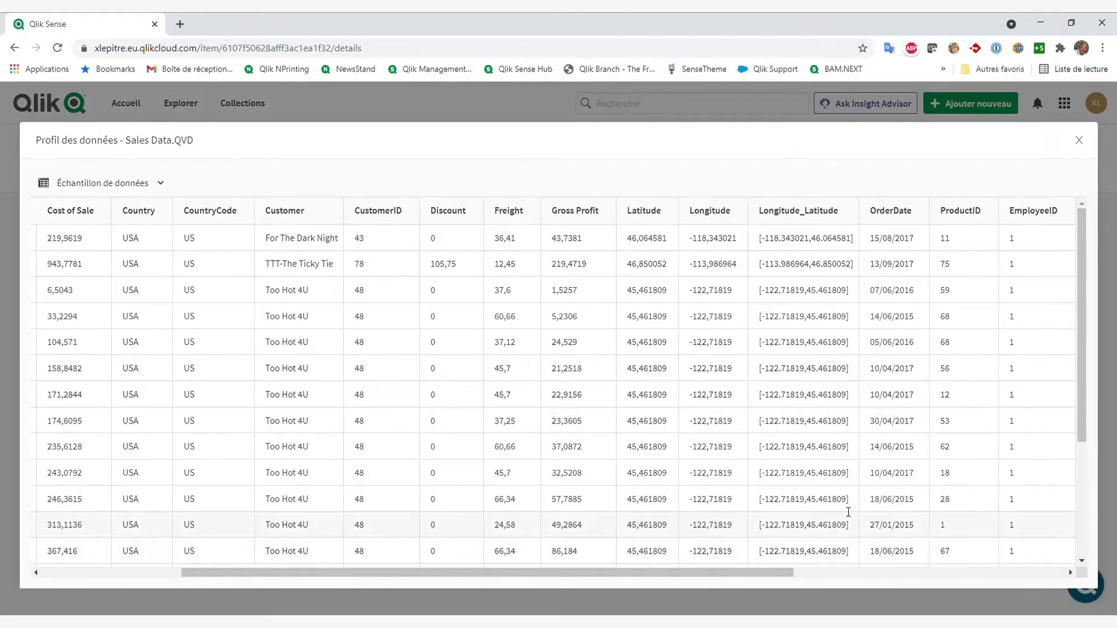
left_click(1079, 141)
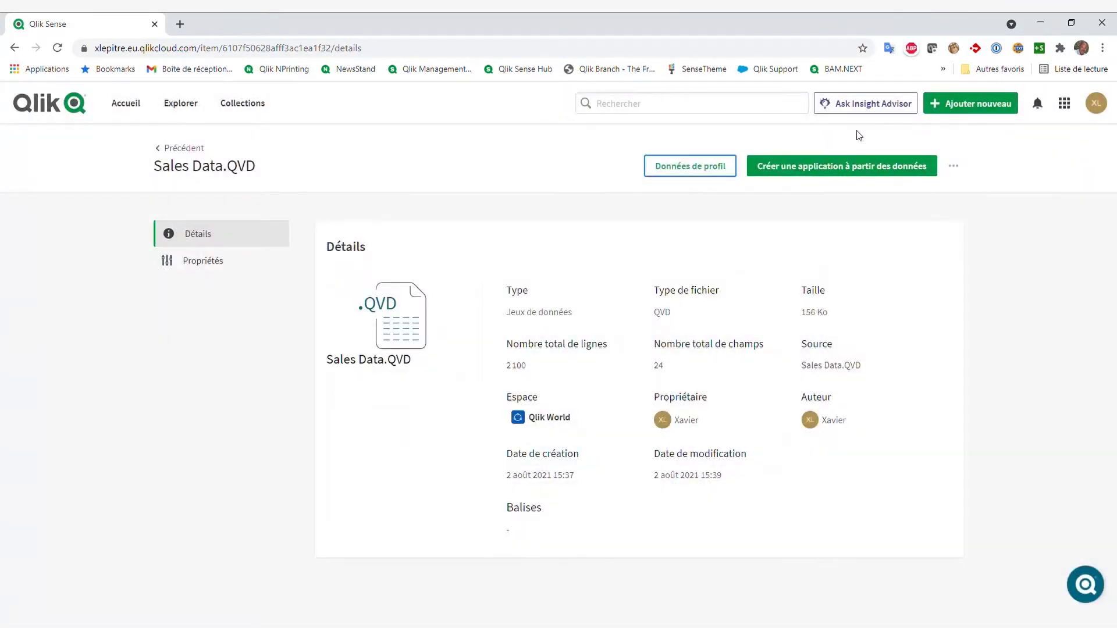
Step: Create an application from the dataset named "Analyse des Ventes" in the Qlik World space
left_click(796, 169)
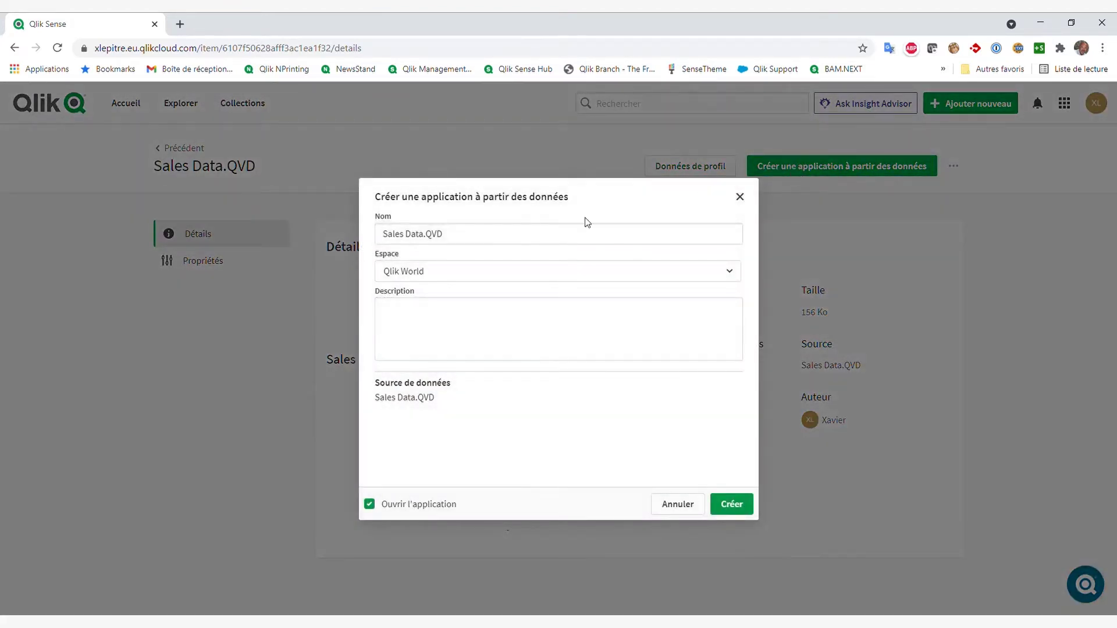
type("A")
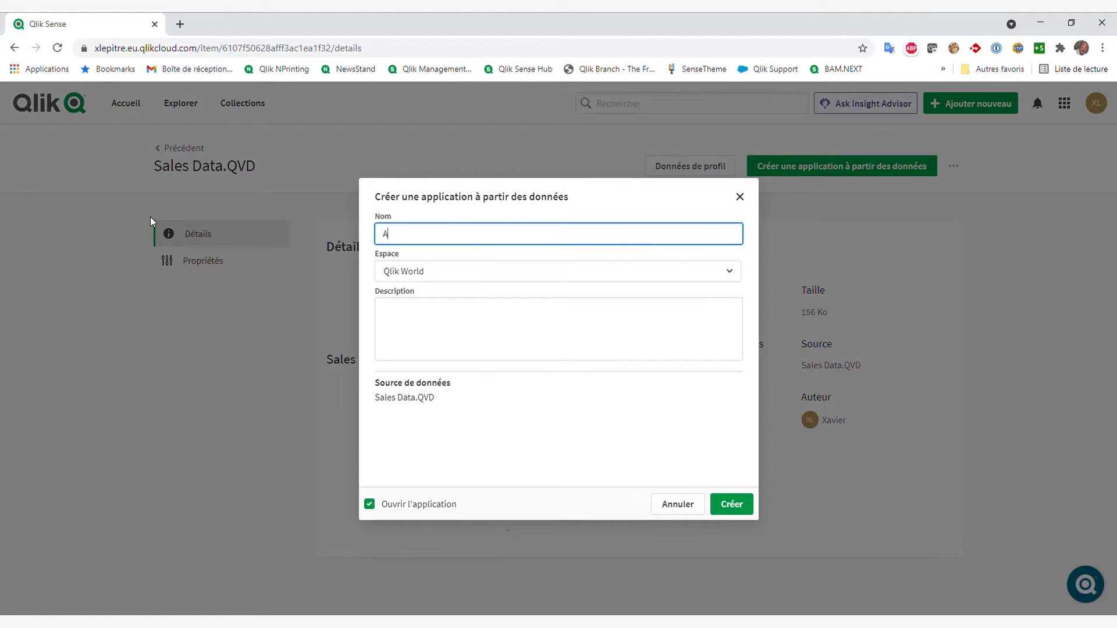
type("nalyse des *v")
key("BackSpace")
left_click(739, 506)
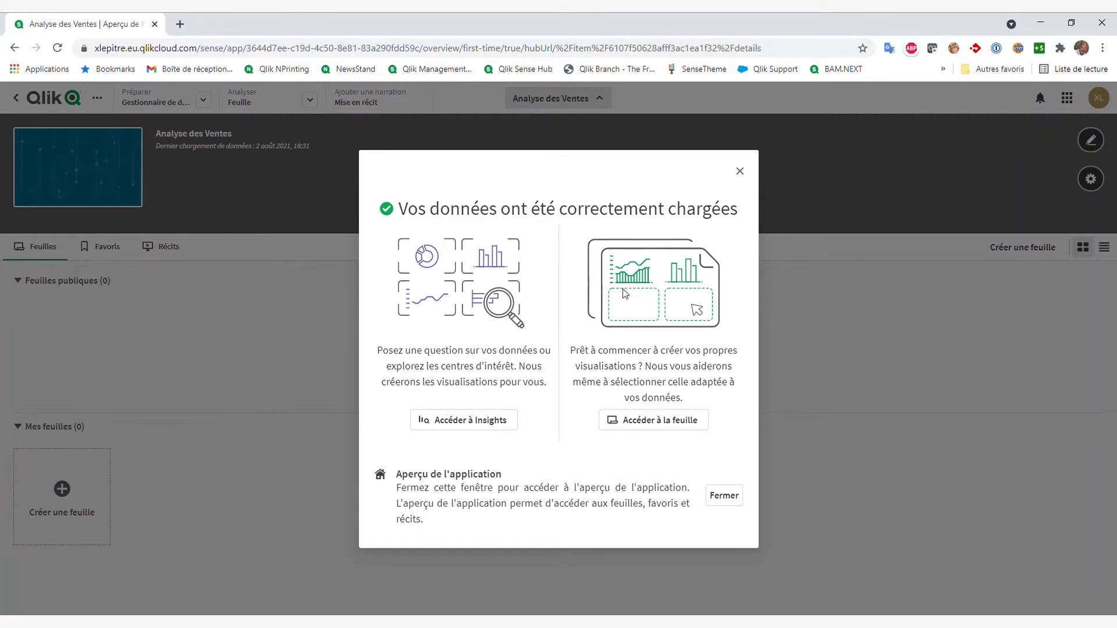
Step: Open Insights for the newly loaded application and look through the list of available fields
left_click(463, 423)
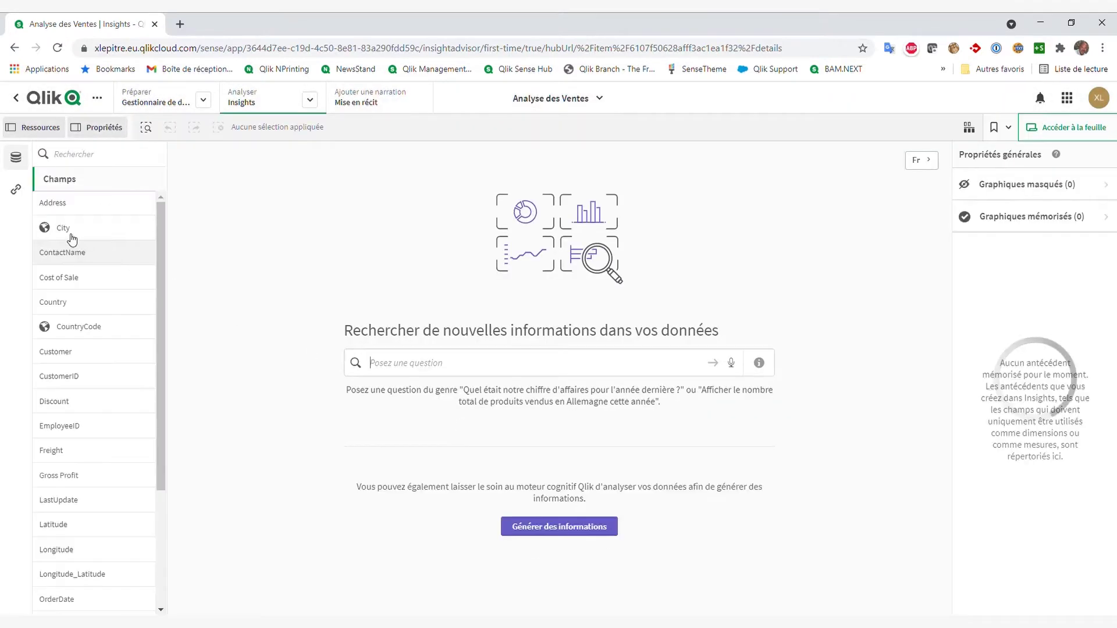
scroll(74, 407, "down", 3)
scroll(74, 406, "up", 3)
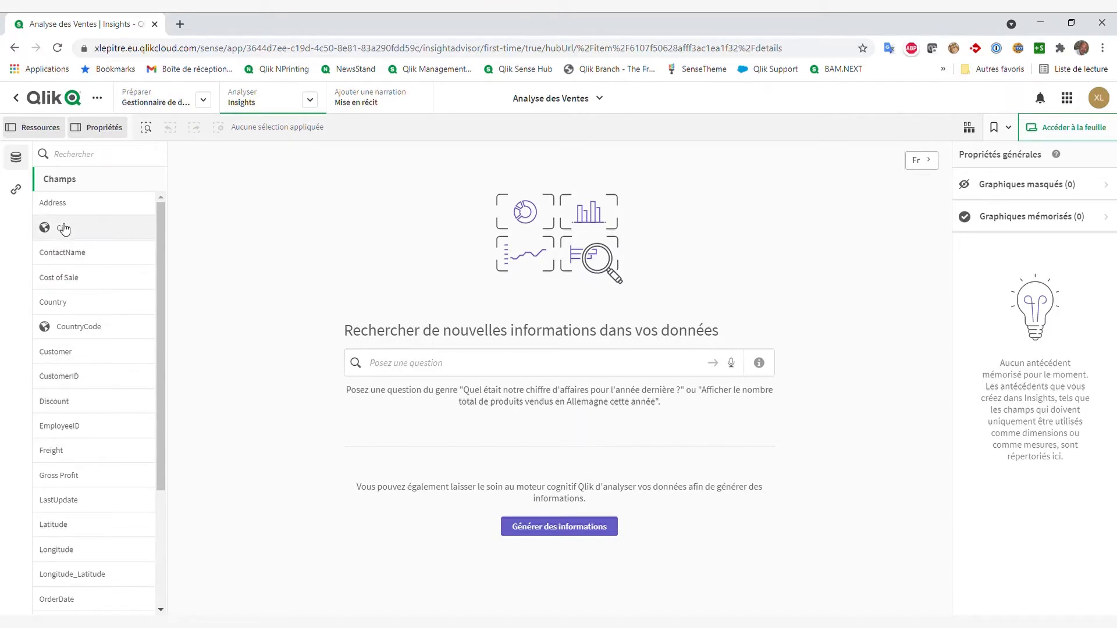
scroll(80, 422, "down", 3)
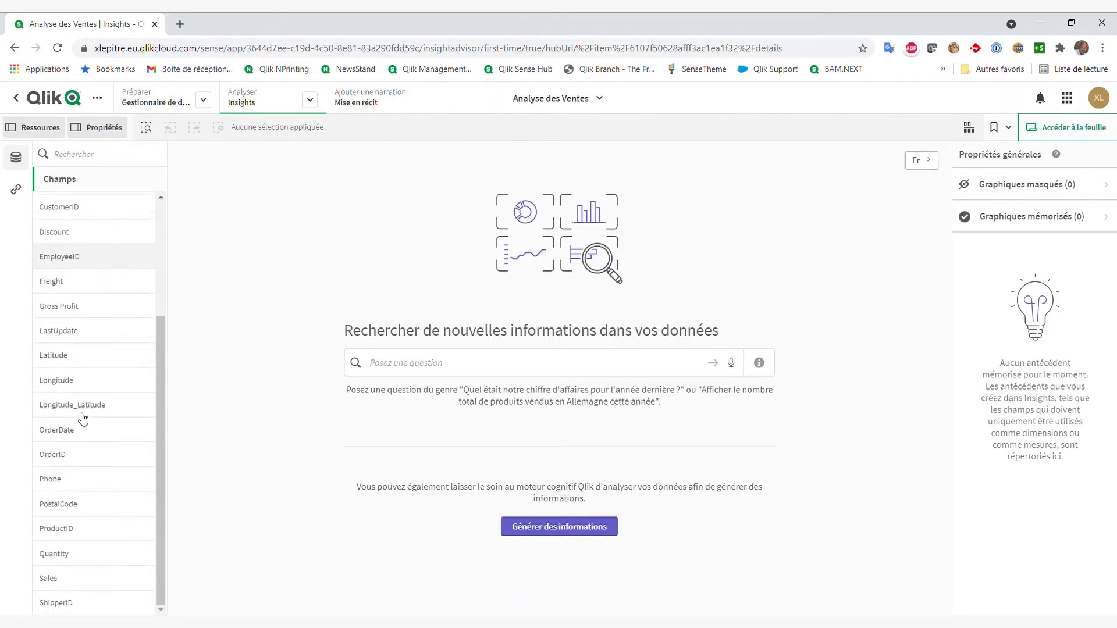
scroll(83, 418, "up", 3)
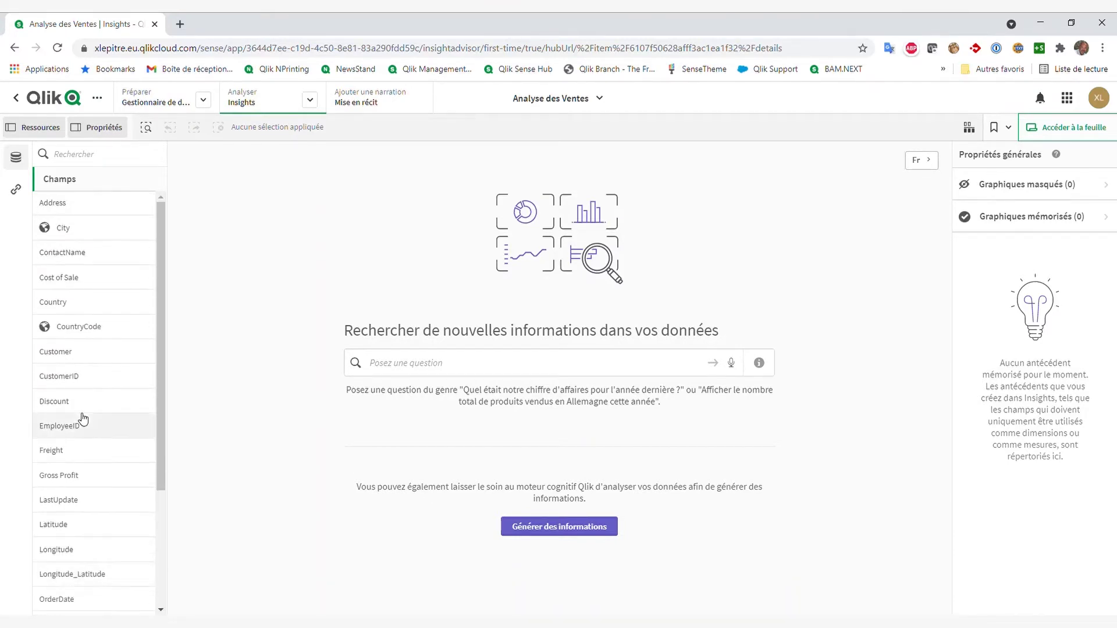
Step: Generate automatic insights from the data and review the suggested charts
left_click(581, 530)
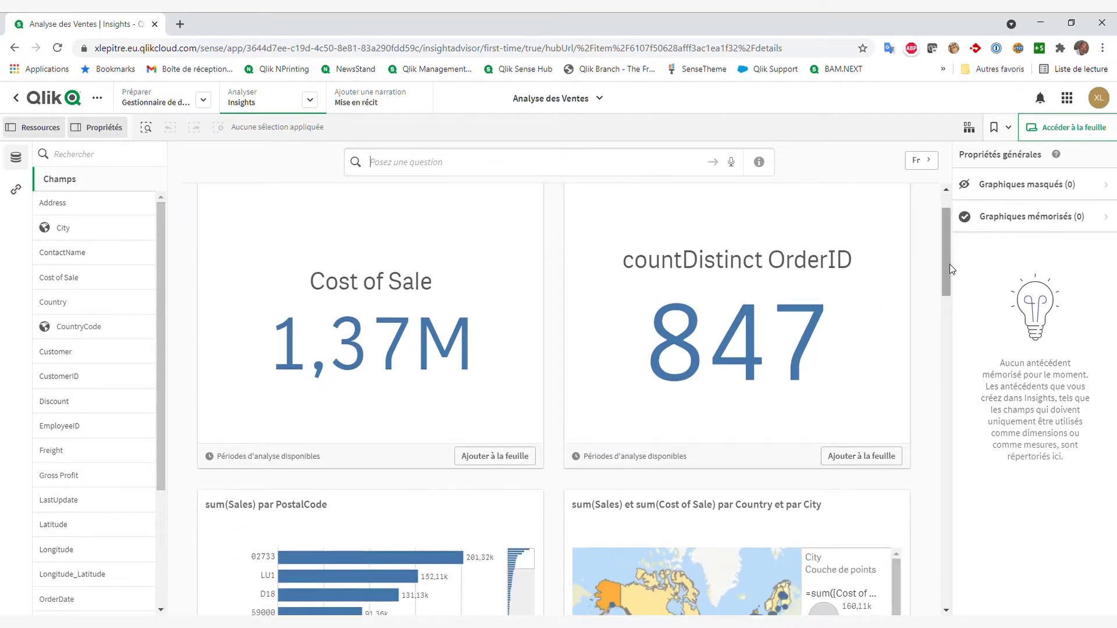
scroll(947, 284, "down", 2)
left_click_drag(948, 280, 944, 323)
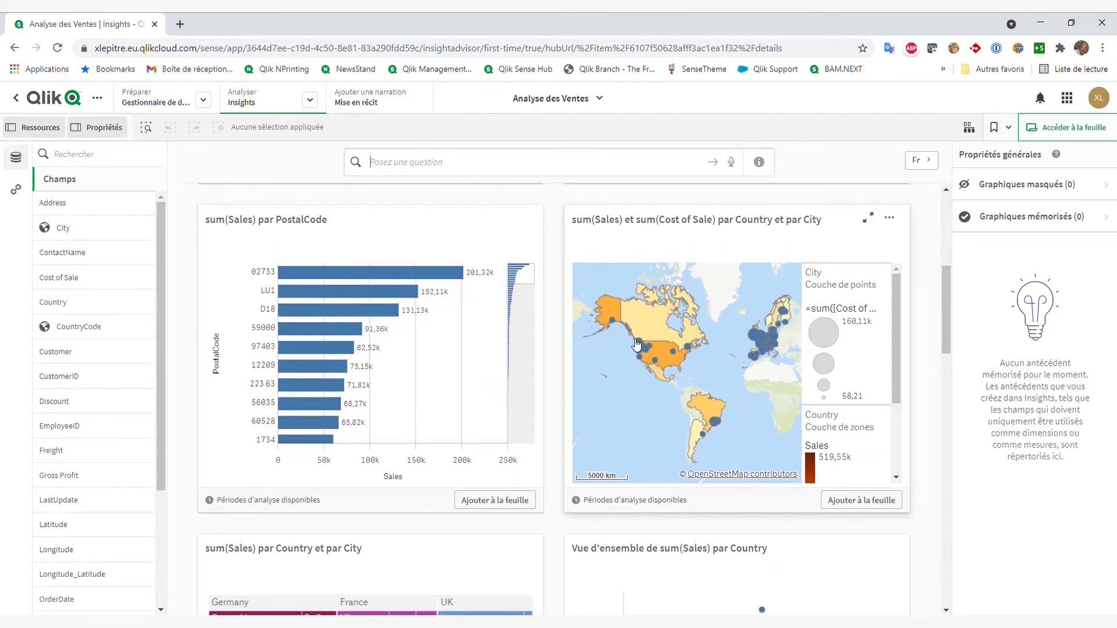
mouse_move(669, 373)
left_click_drag(944, 292, 946, 410)
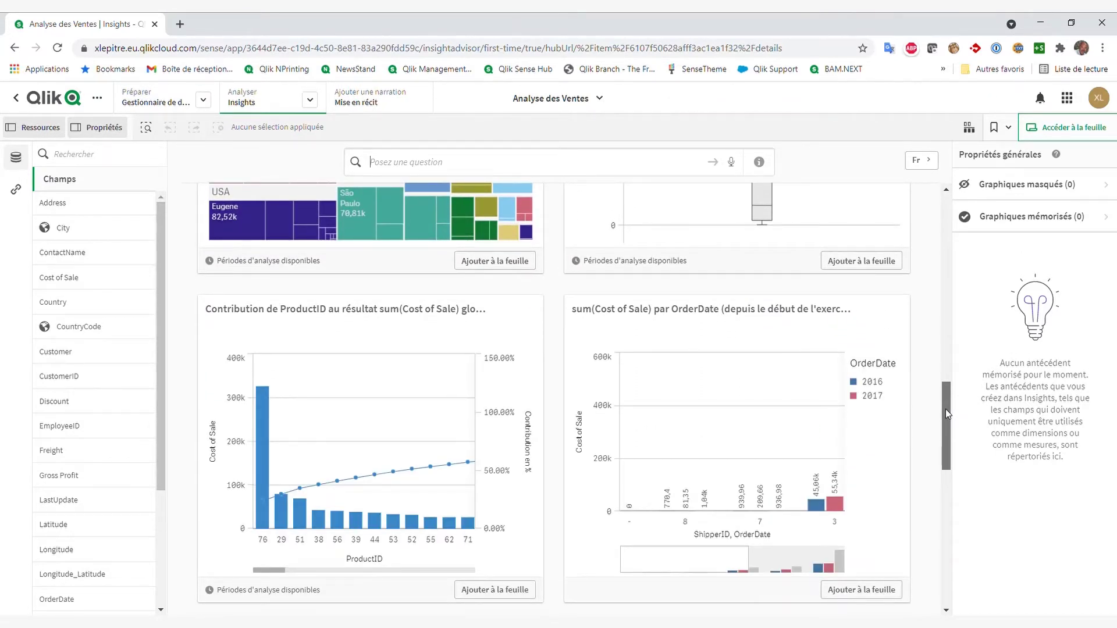
left_click_drag(945, 410, 944, 499)
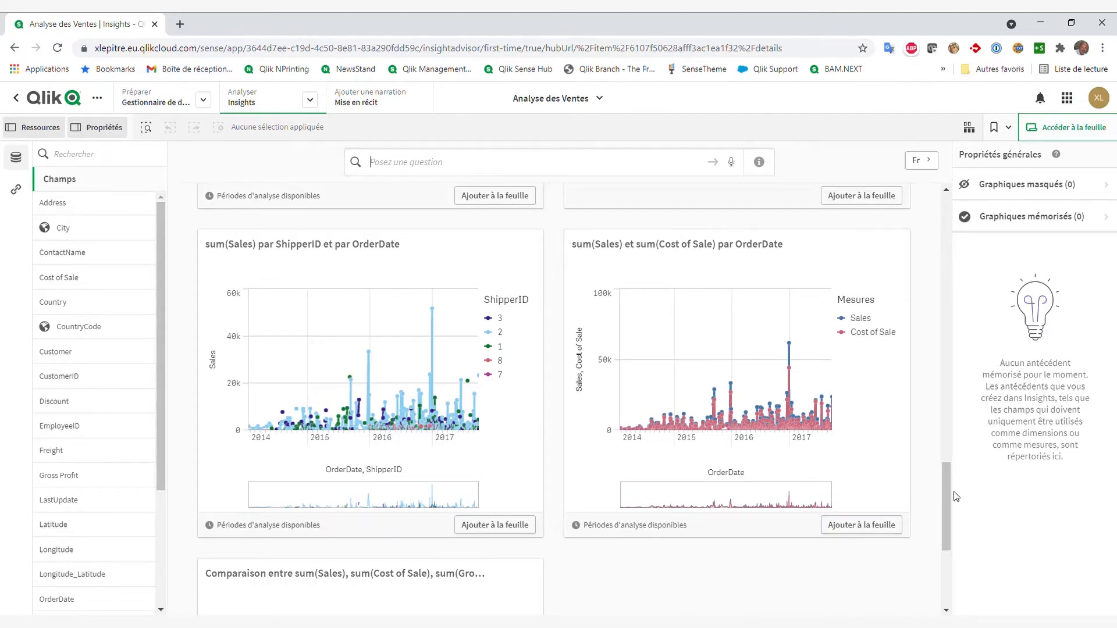
Step: Select the Sales field to restrict the generated insights to sales analyses
left_click_drag(948, 494, 931, 449)
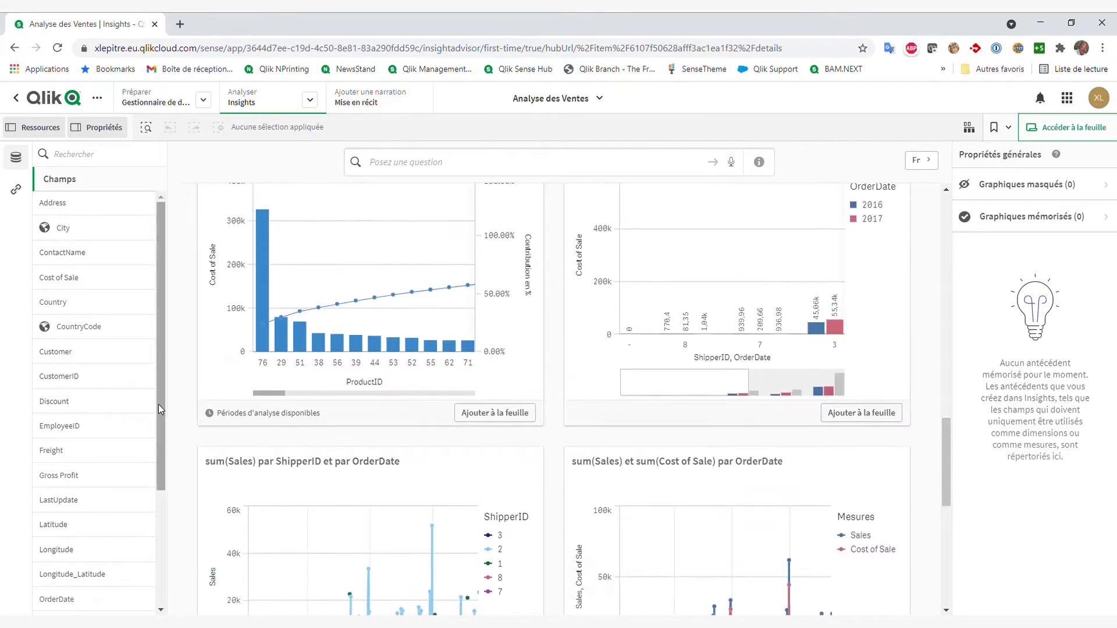
left_click_drag(159, 403, 161, 552)
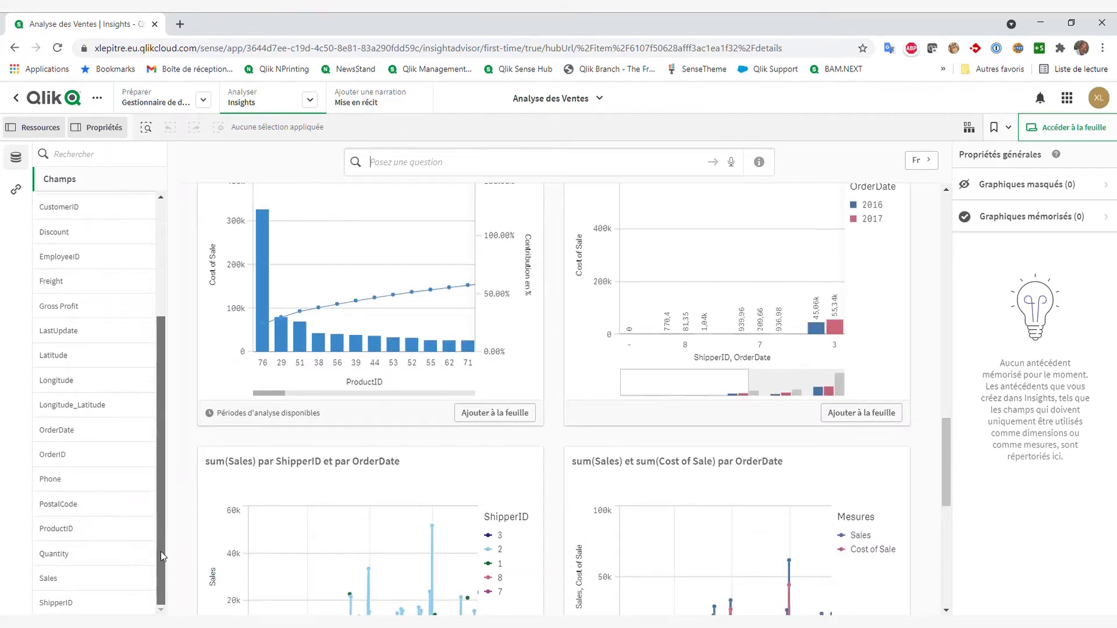
left_click(68, 580)
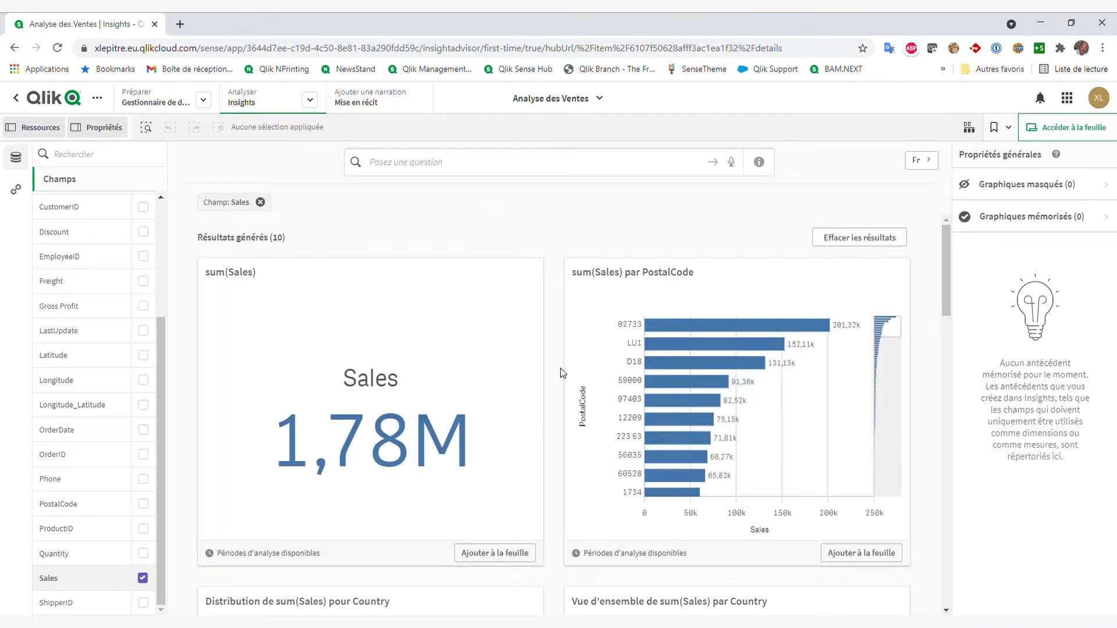
Step: Add the Customer field to the Sales selection in Insights and review the charts generated for both fields
left_click_drag(945, 272, 954, 369)
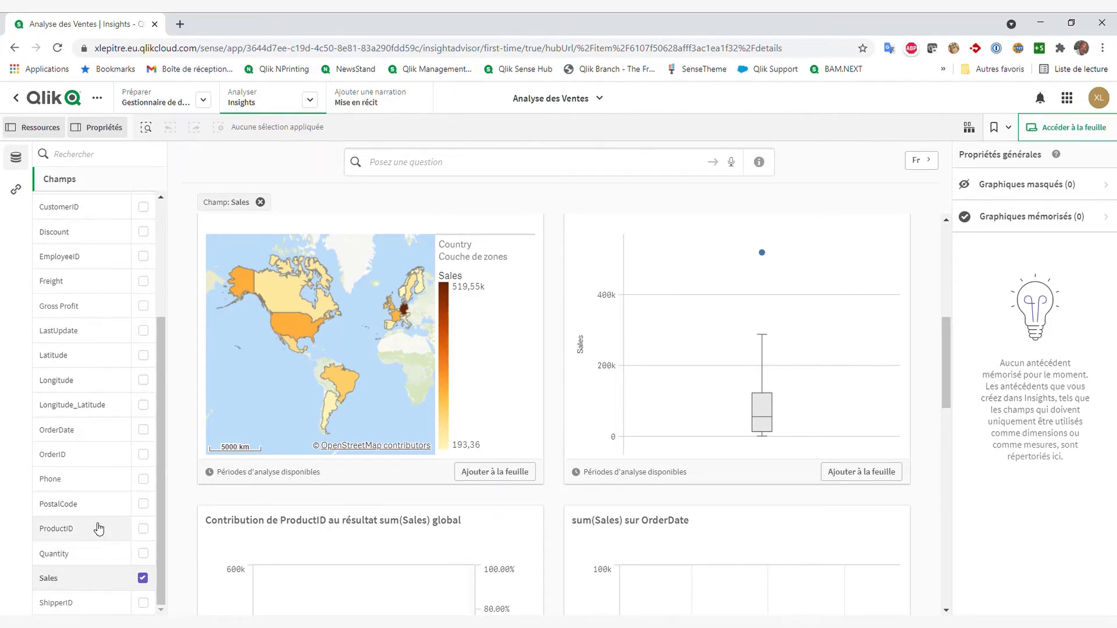
scroll(100, 511, "up", 3)
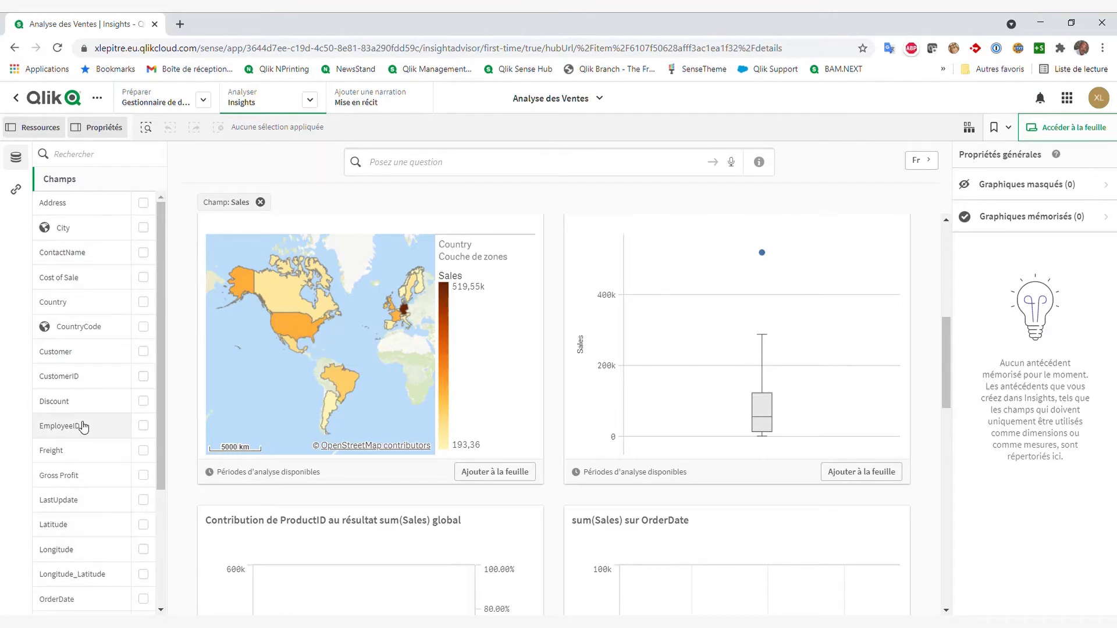
scroll(83, 428, "down", 3)
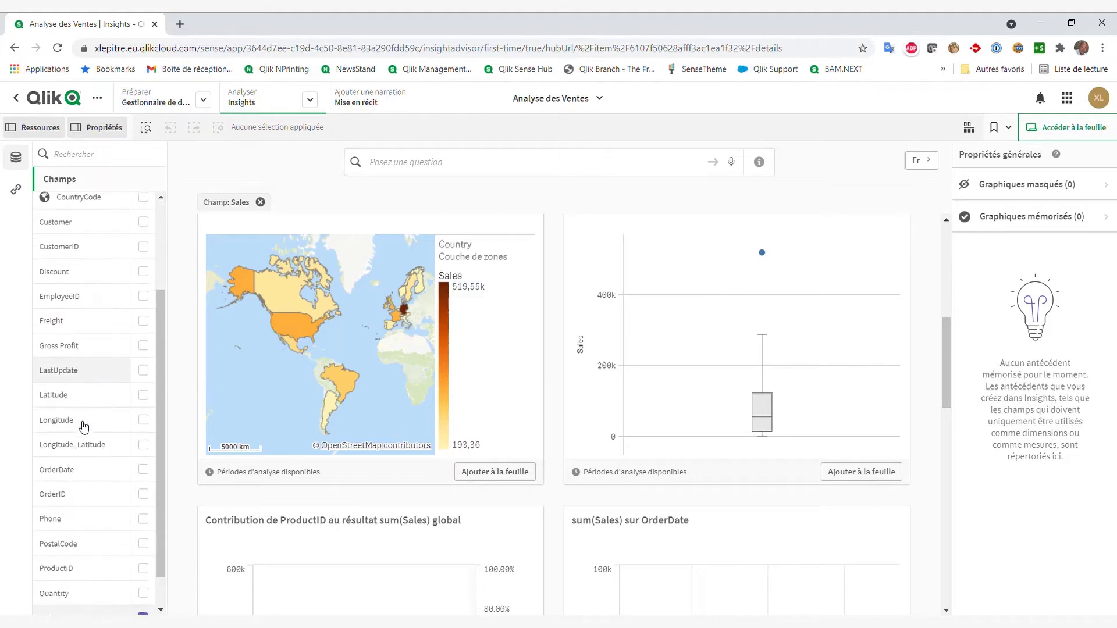
scroll(84, 427, "up", 3)
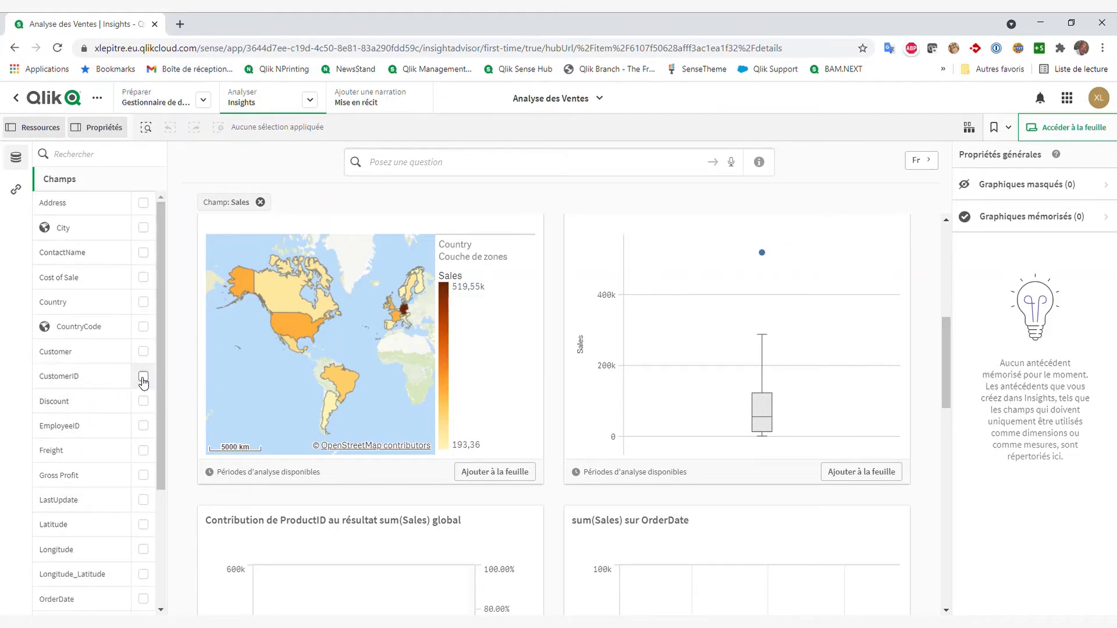
left_click(144, 352)
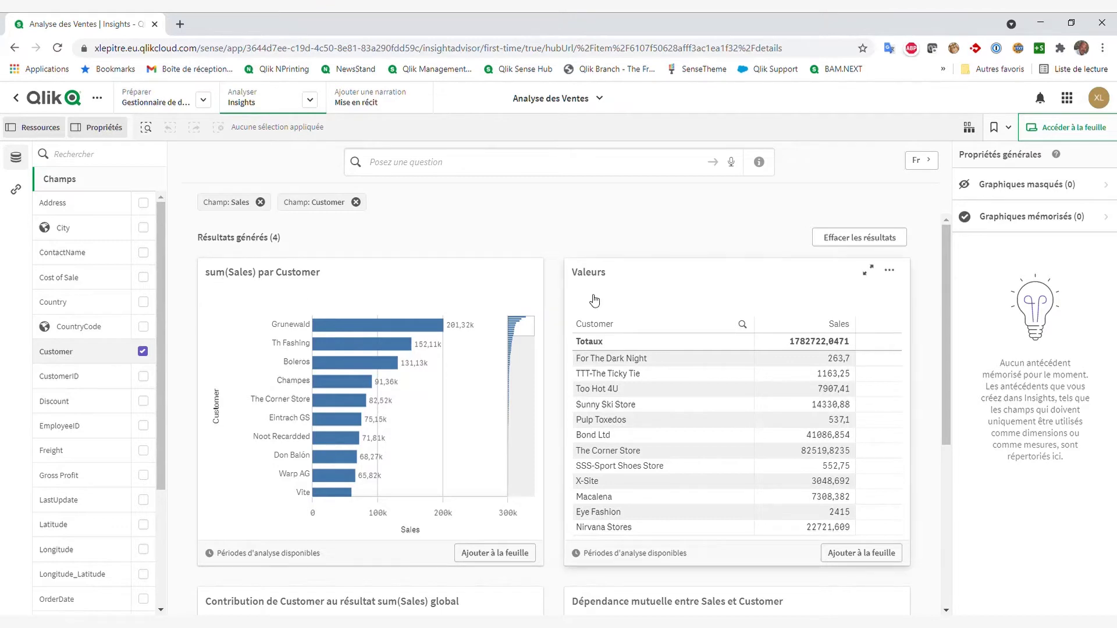
mouse_move(948, 280)
left_mouse_down()
mouse_move(944, 299)
mouse_move(940, 274)
left_mouse_up()
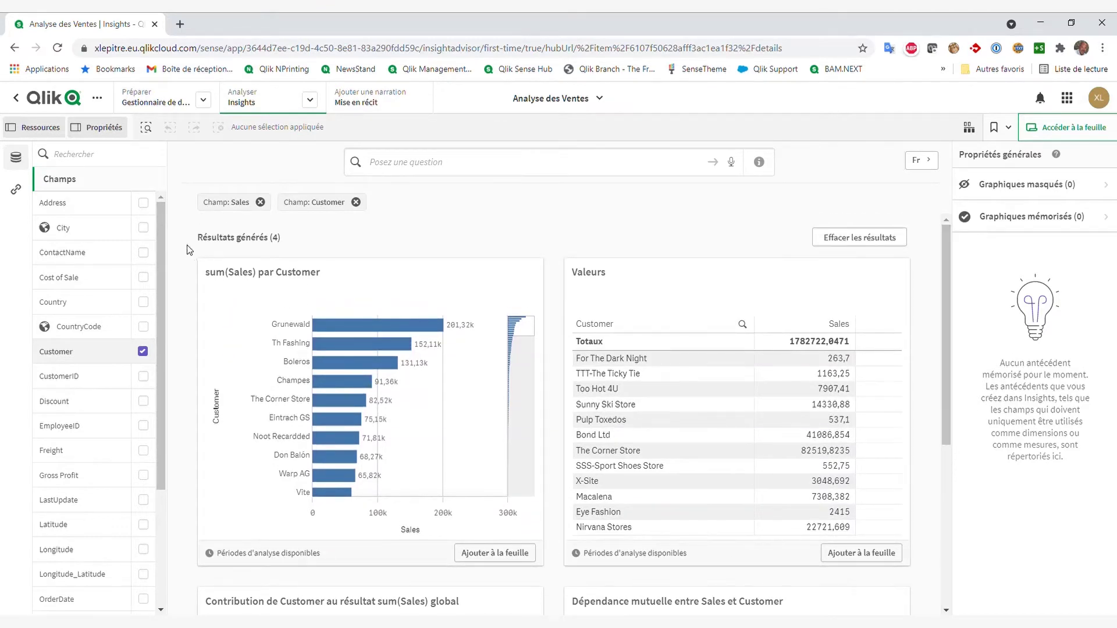
scroll(80, 416, "down", 3)
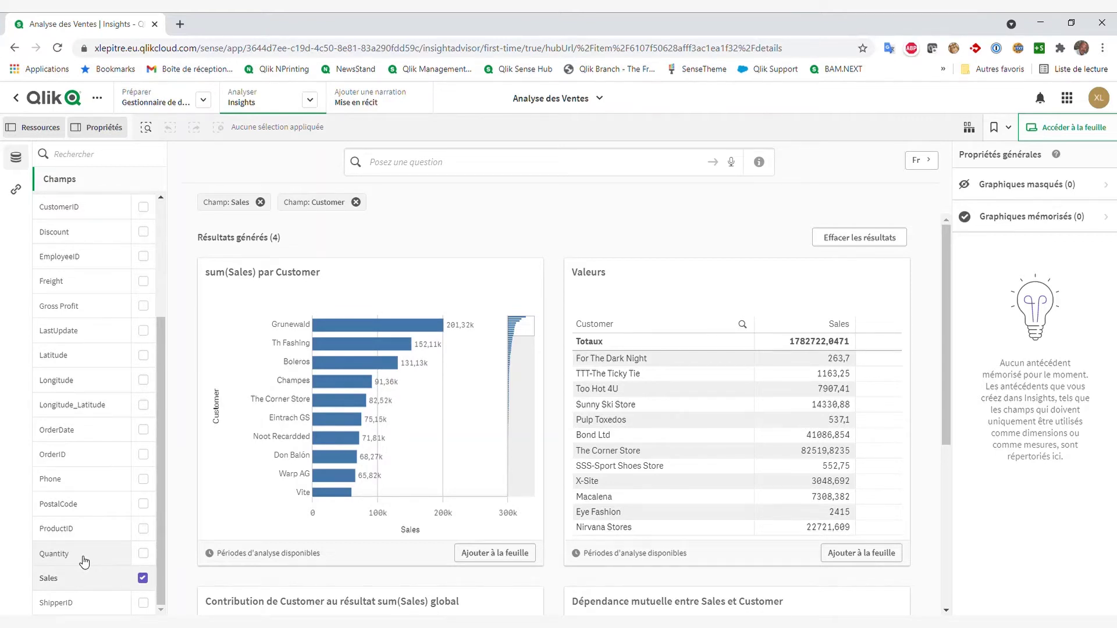
Step: Open the data manager, start adding data to the application and look through the available source connectors
left_click(145, 101)
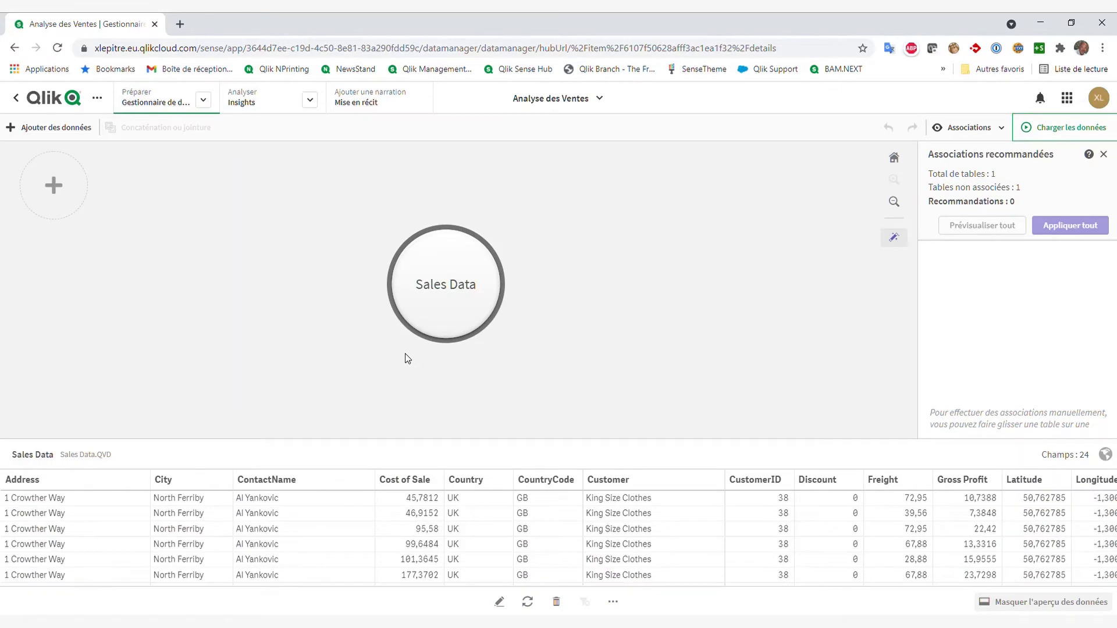
left_click(62, 134)
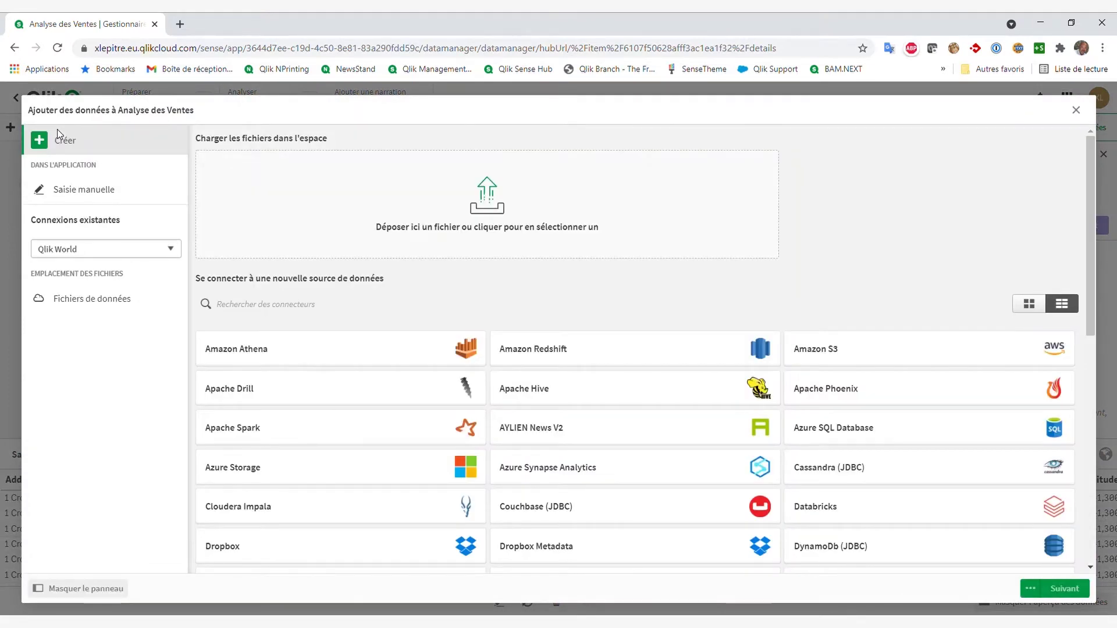
scroll(637, 439, "down", 2)
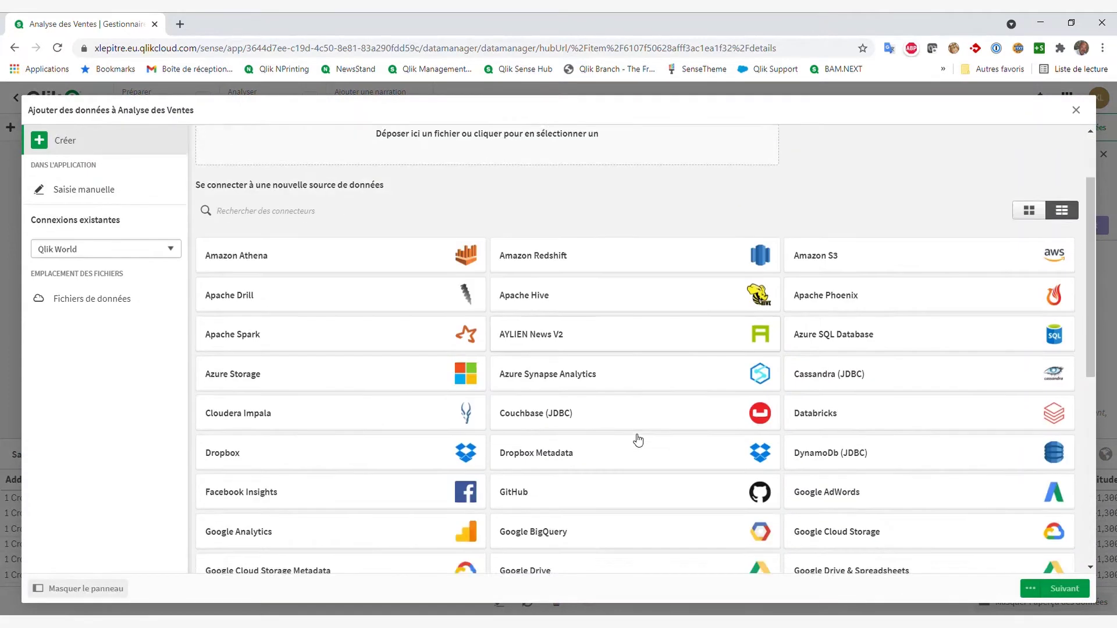
scroll(639, 441, "down", 5)
scroll(638, 441, "up", 5)
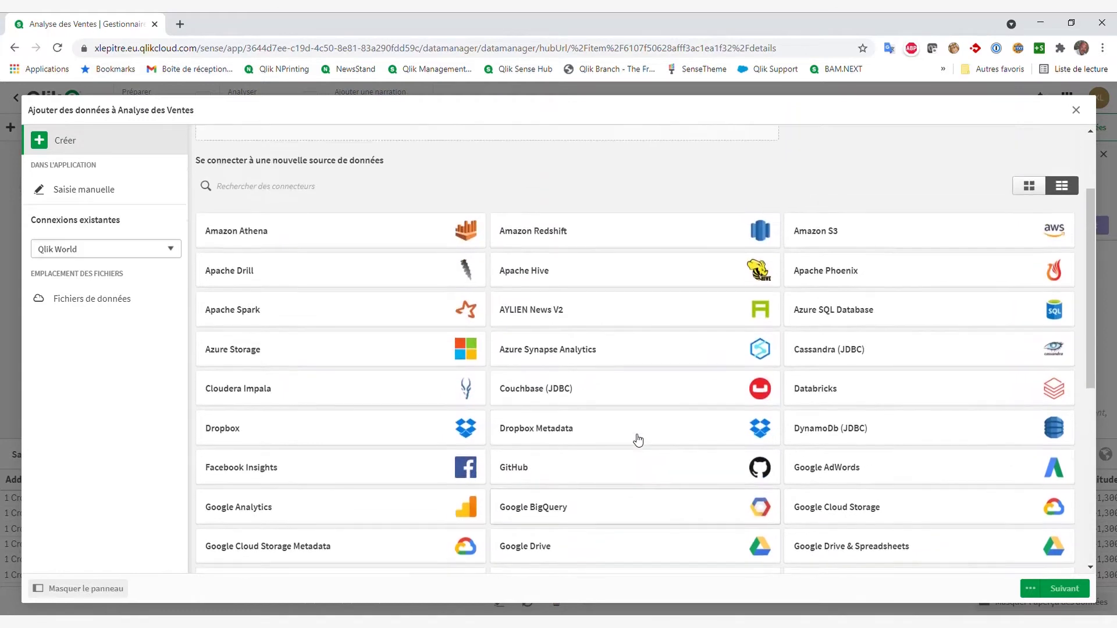
scroll(638, 440, "up", 3)
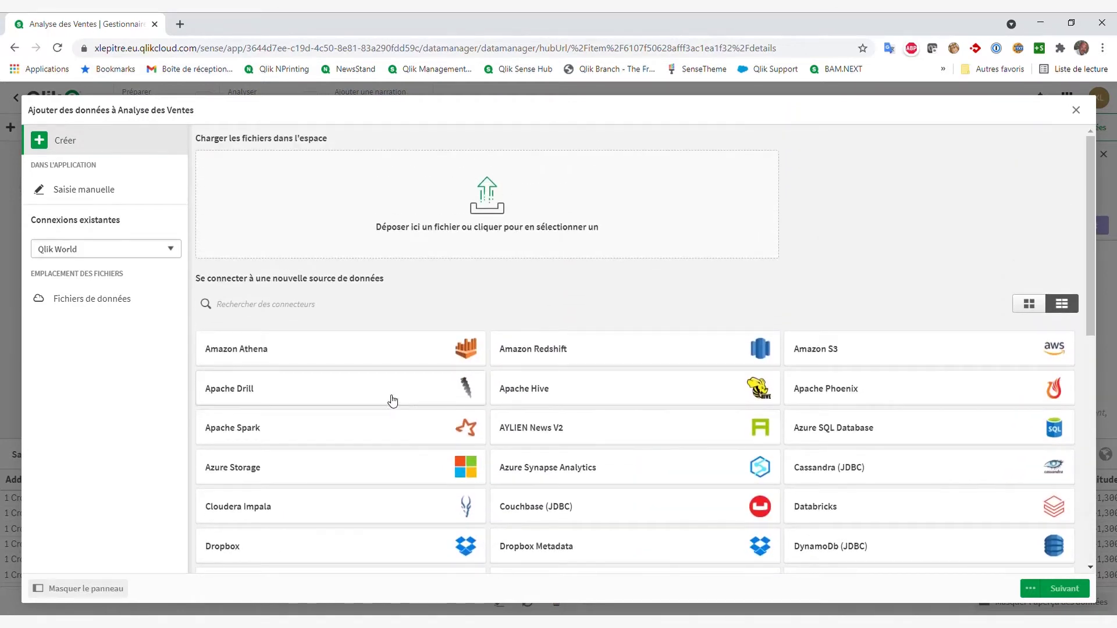
Step: Upload the More Data.xlsx file to the DataFiles (Qlik World) folder as a new data source
left_click(98, 306)
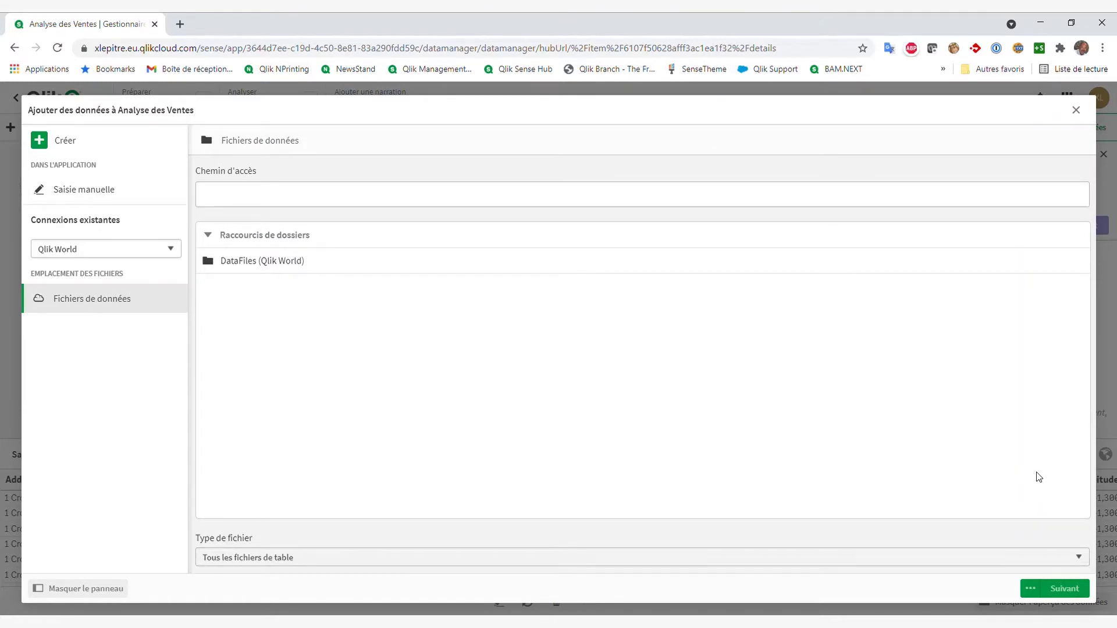
left_click(273, 260)
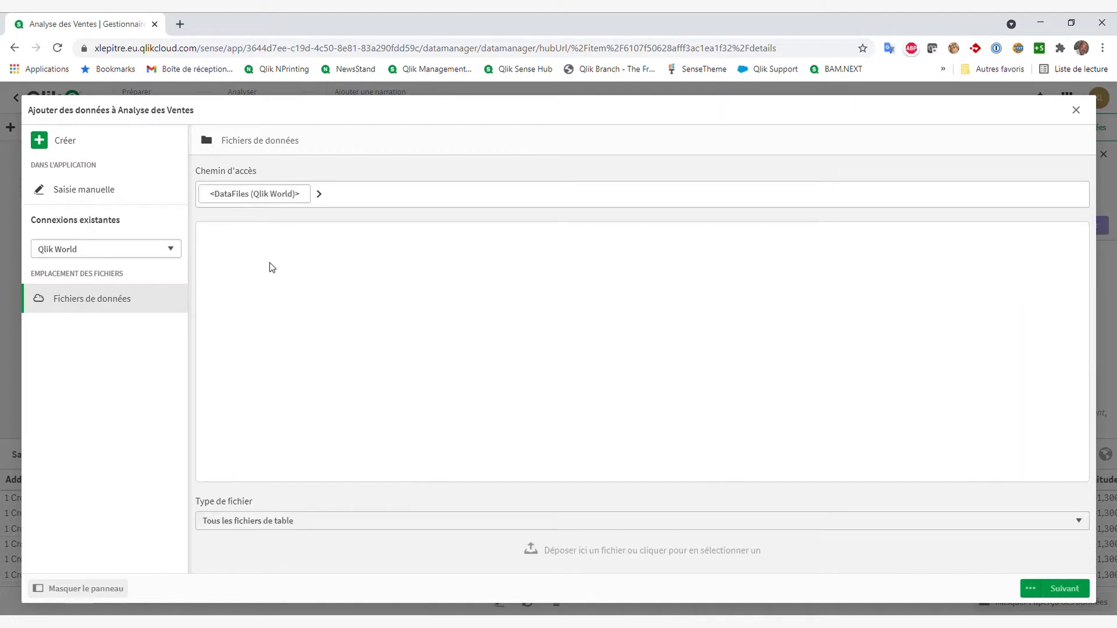
left_click(615, 556)
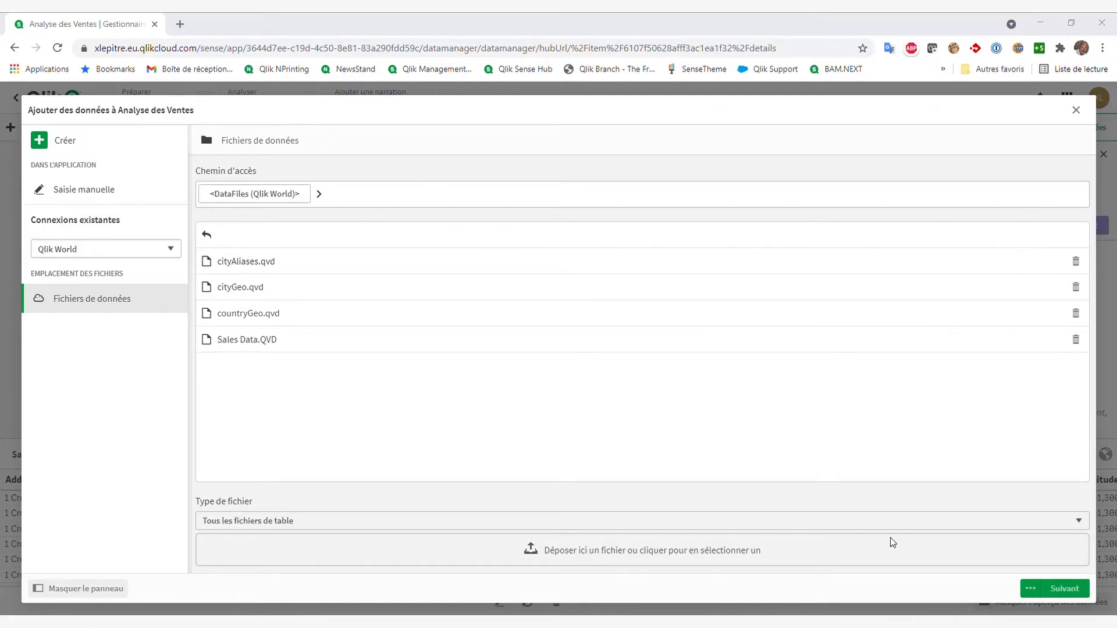
key("Return")
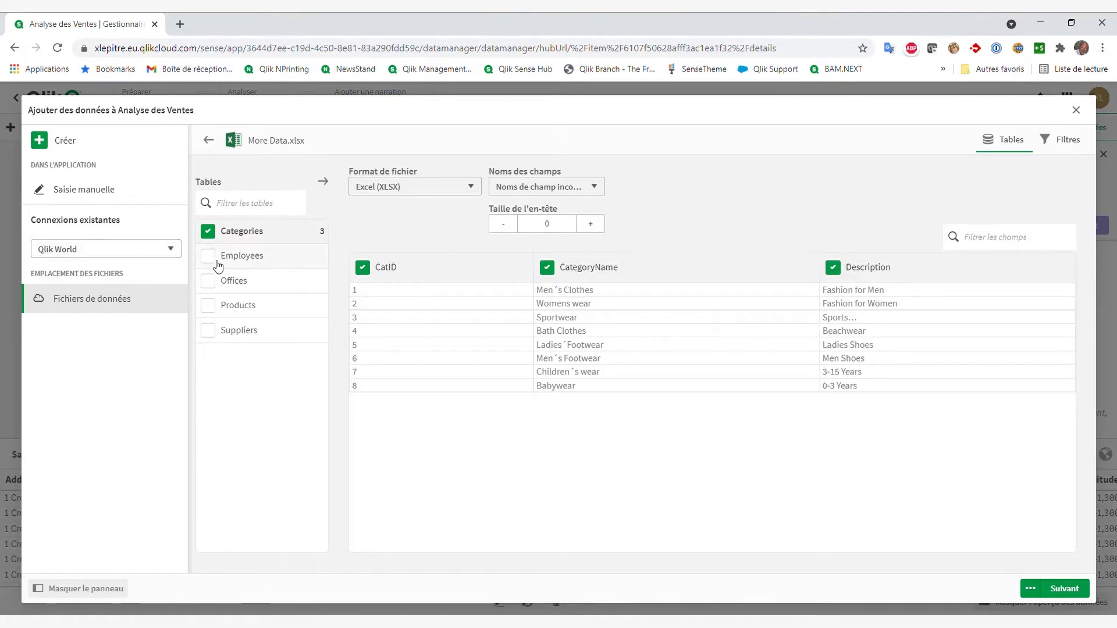
Step: Include the Products, Offices, Employees and Suppliers tables along with Categories and add them to the data model
left_click(209, 308)
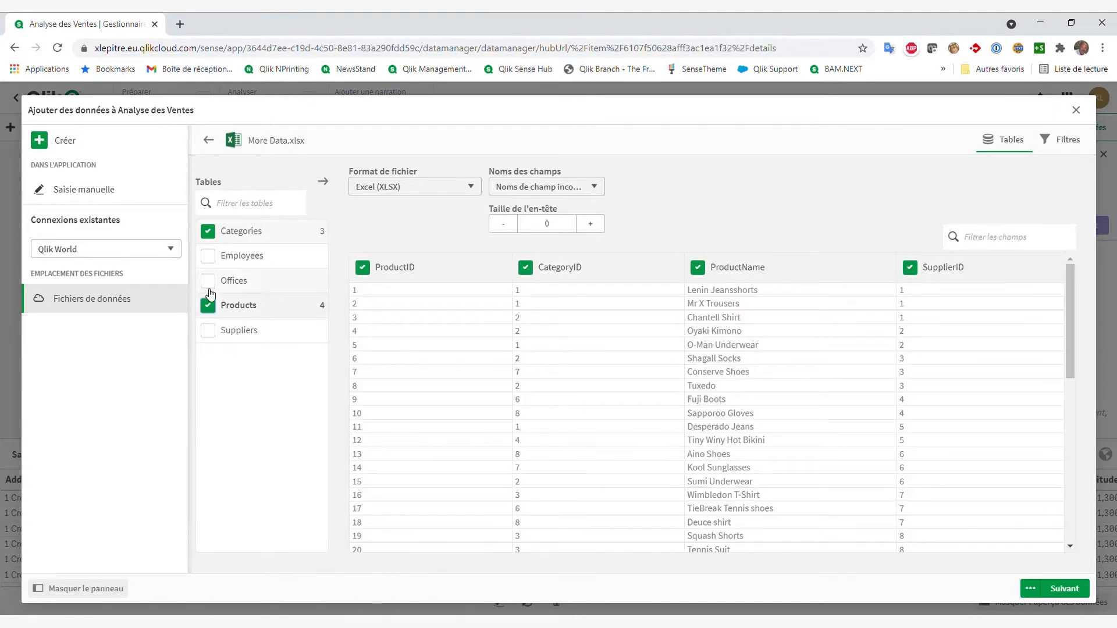
left_click(208, 281)
left_click(215, 258)
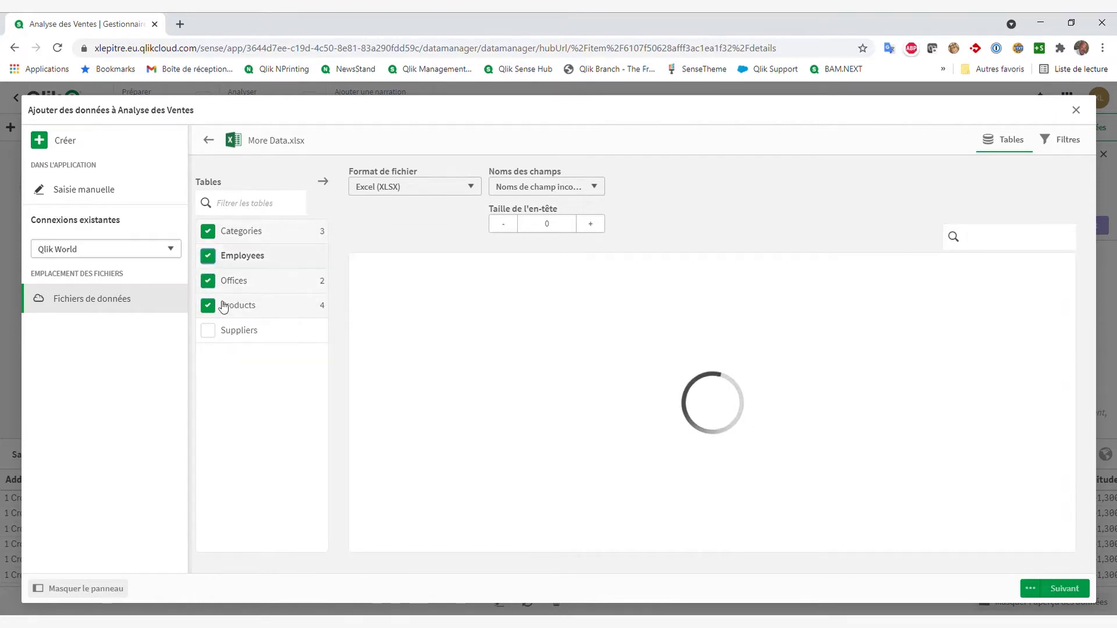
left_click(214, 338)
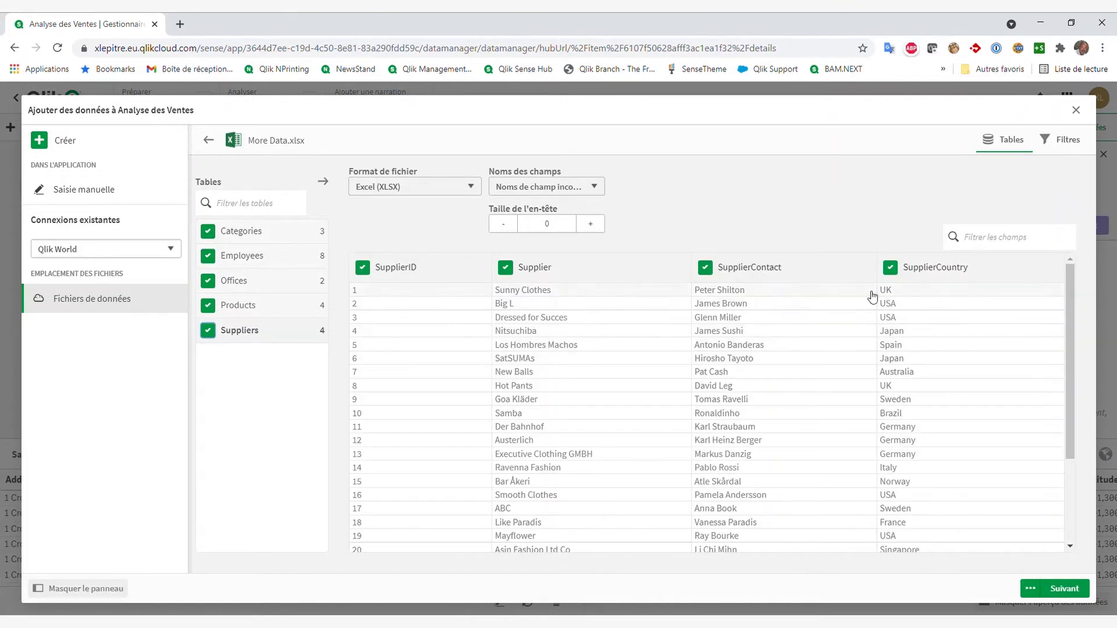
left_click(891, 269)
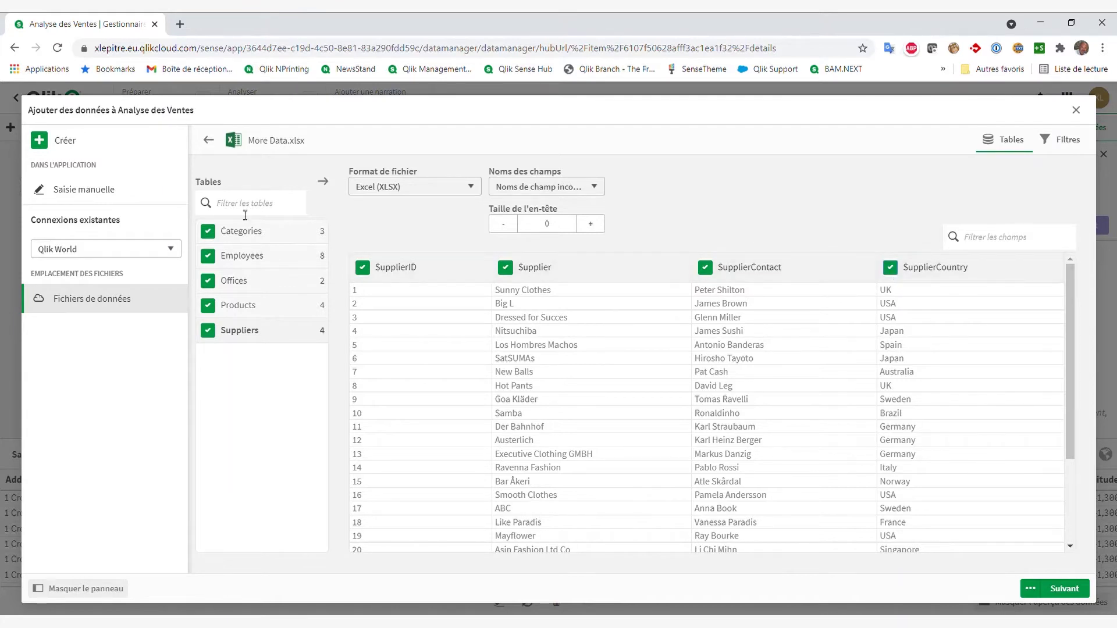
left_click(1071, 591)
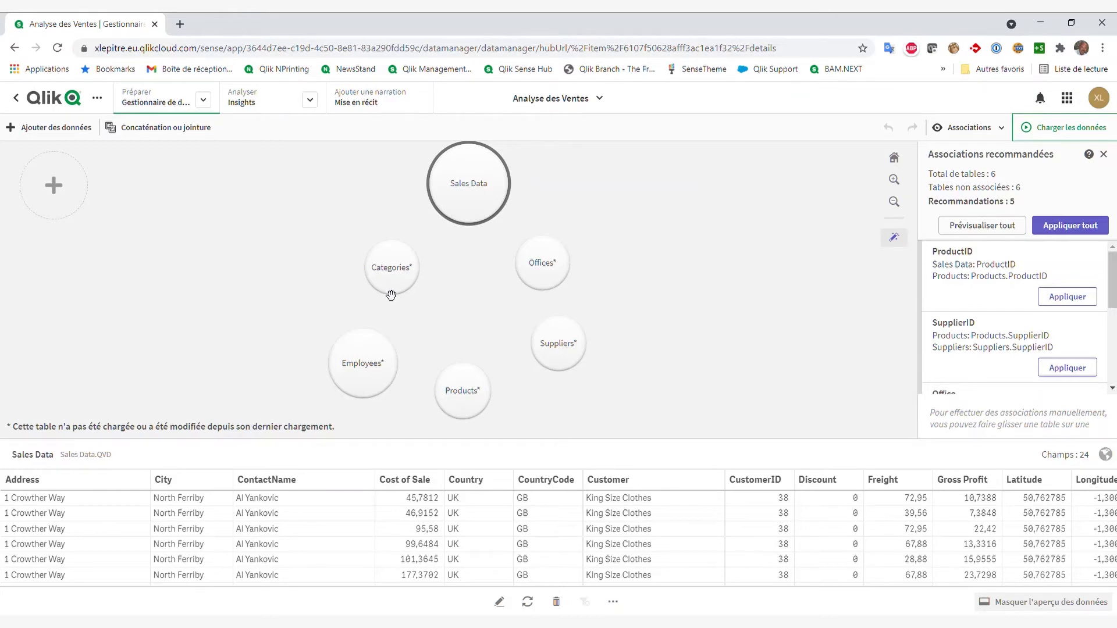
Step: Preview the recommended ProductID association between Sales Data and Products, and apply all recommended associations
left_click_drag(468, 185, 475, 349)
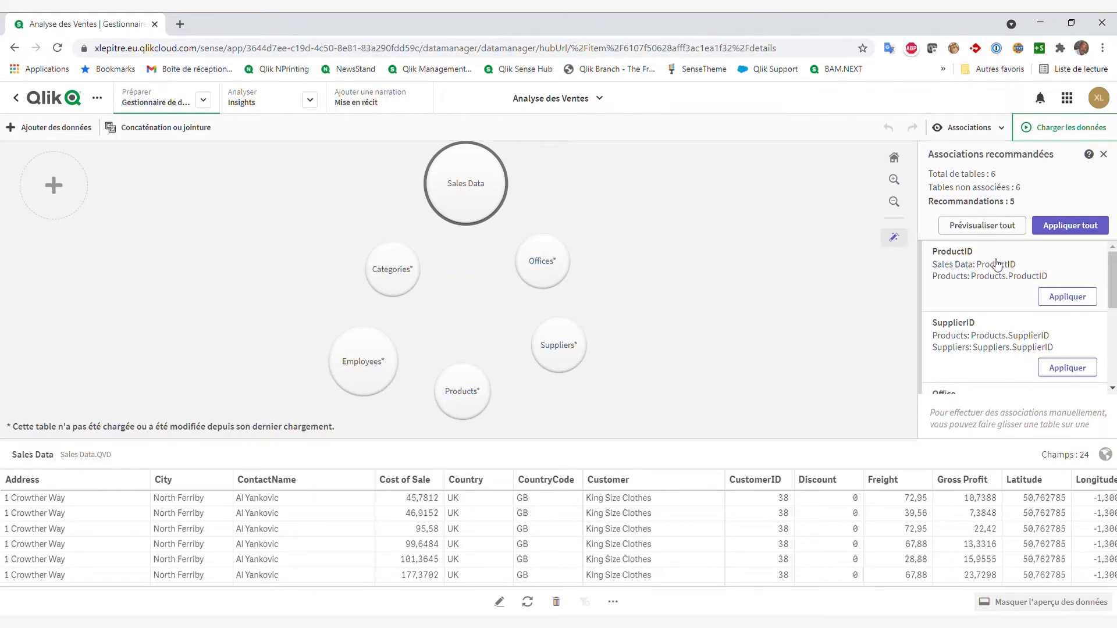
left_click(968, 276)
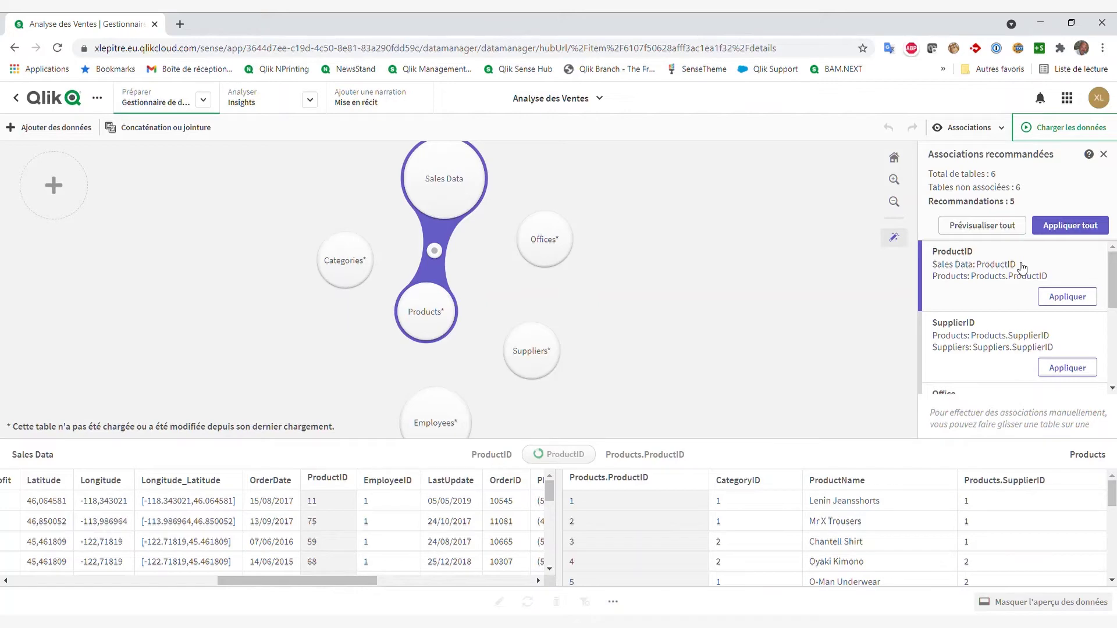
left_click(1077, 235)
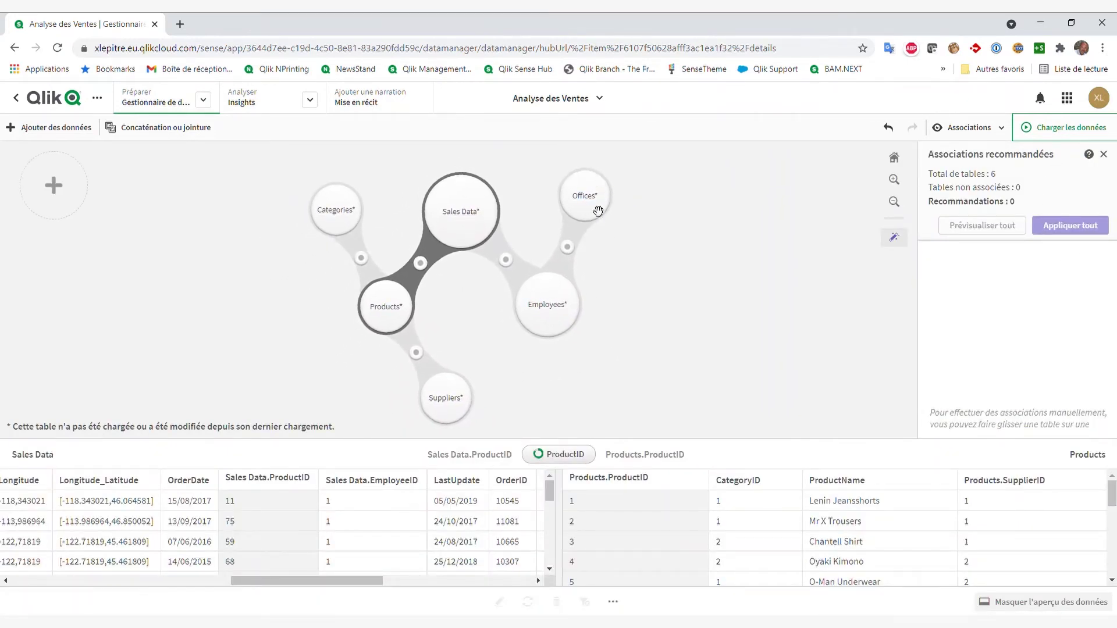
Step: Inspect the associations linking Offices to Employees, Sales Data to Employees and Products, and Products to Suppliers
left_click(568, 250)
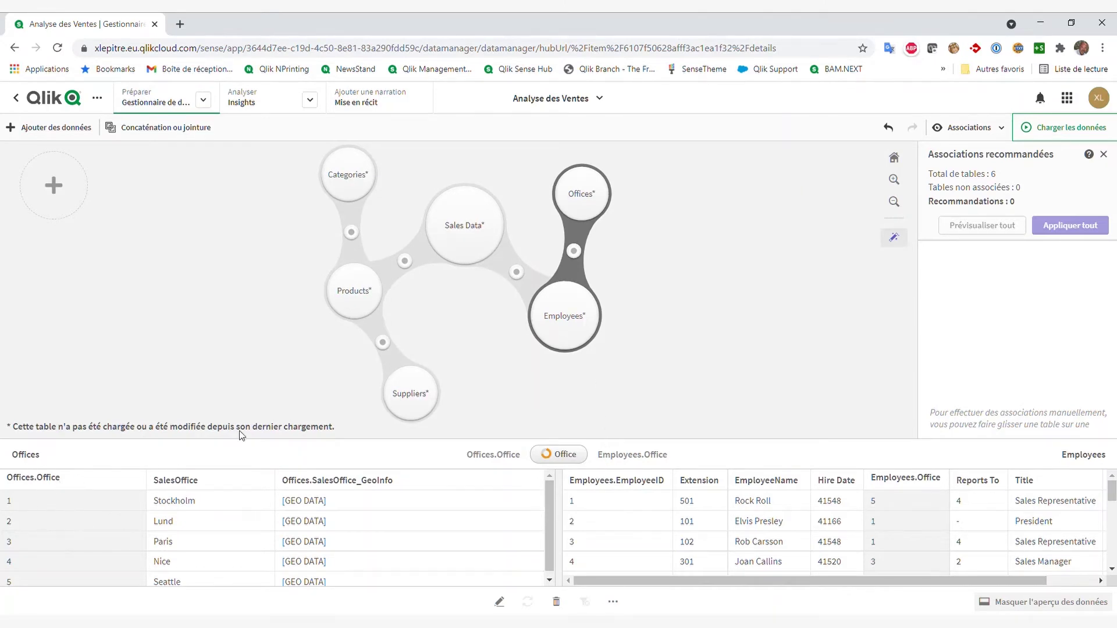
left_click(517, 272)
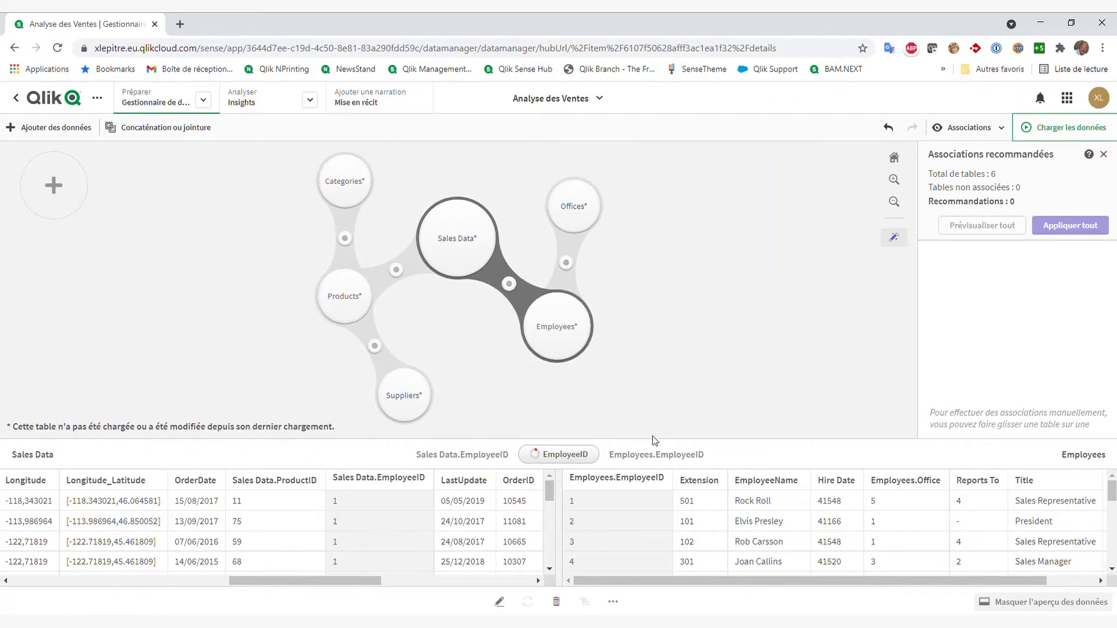
left_click(396, 270)
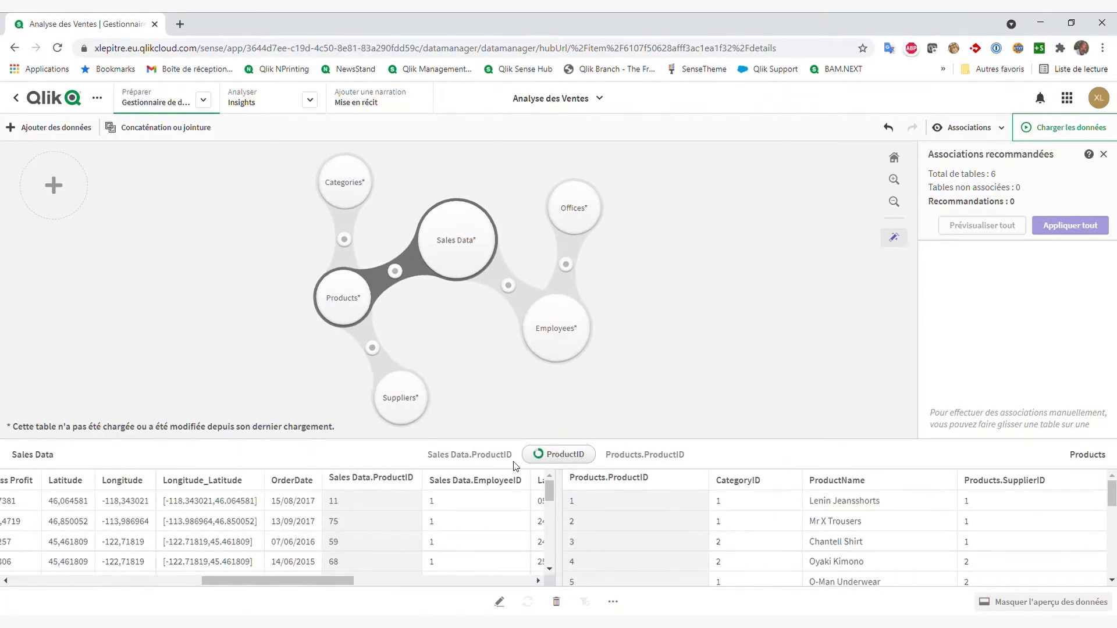
left_click(369, 348)
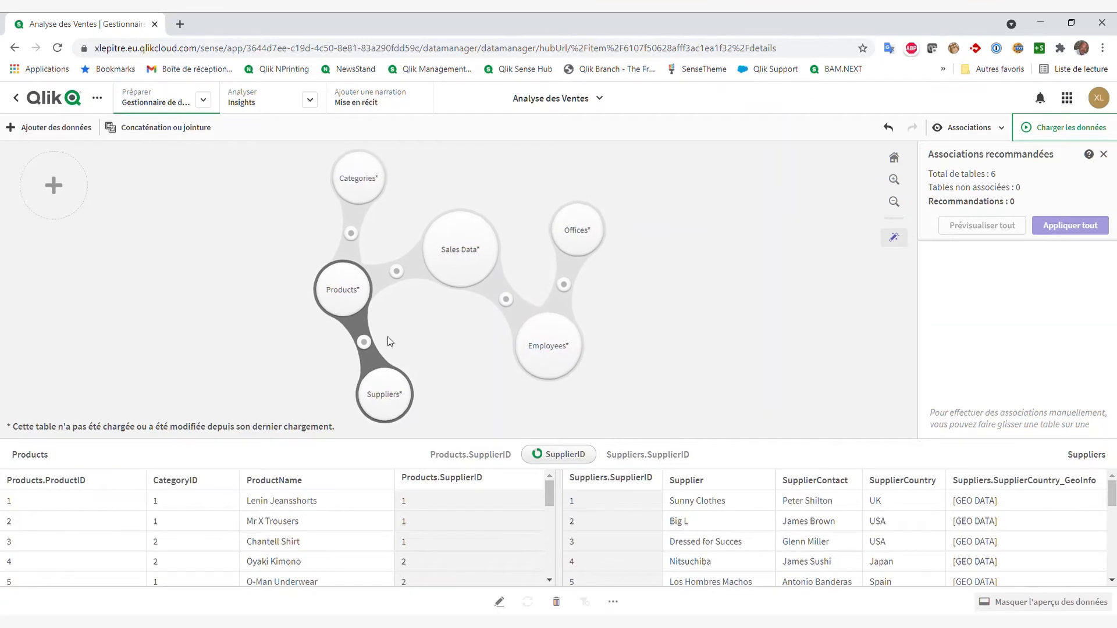
Step: Rename the association between the Categories and Products tables as CategoryID
left_click(363, 239)
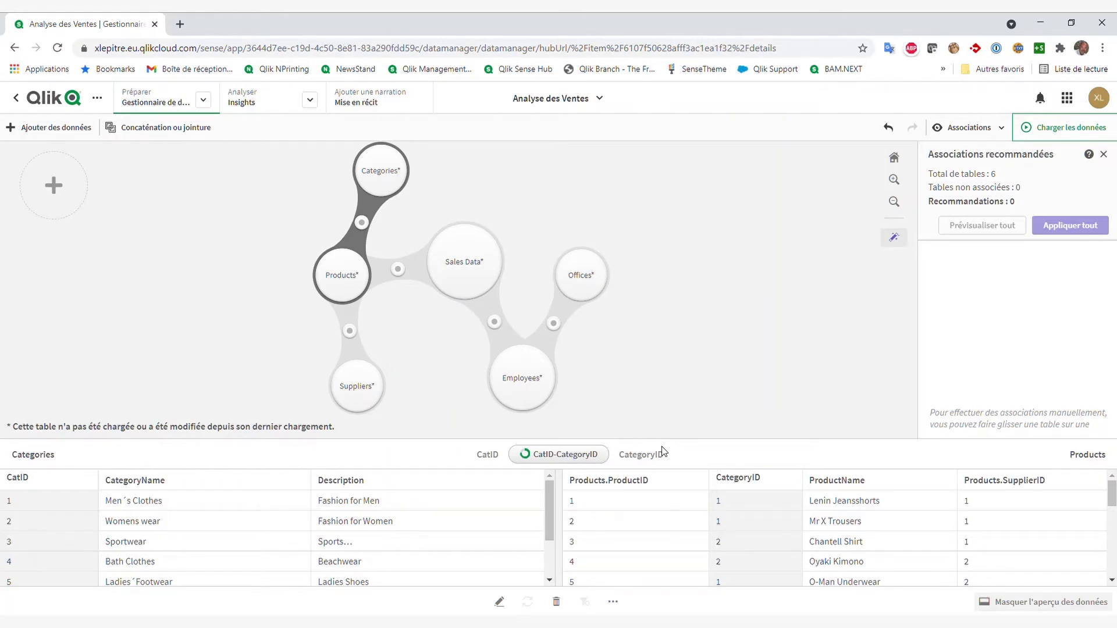
left_click(578, 455)
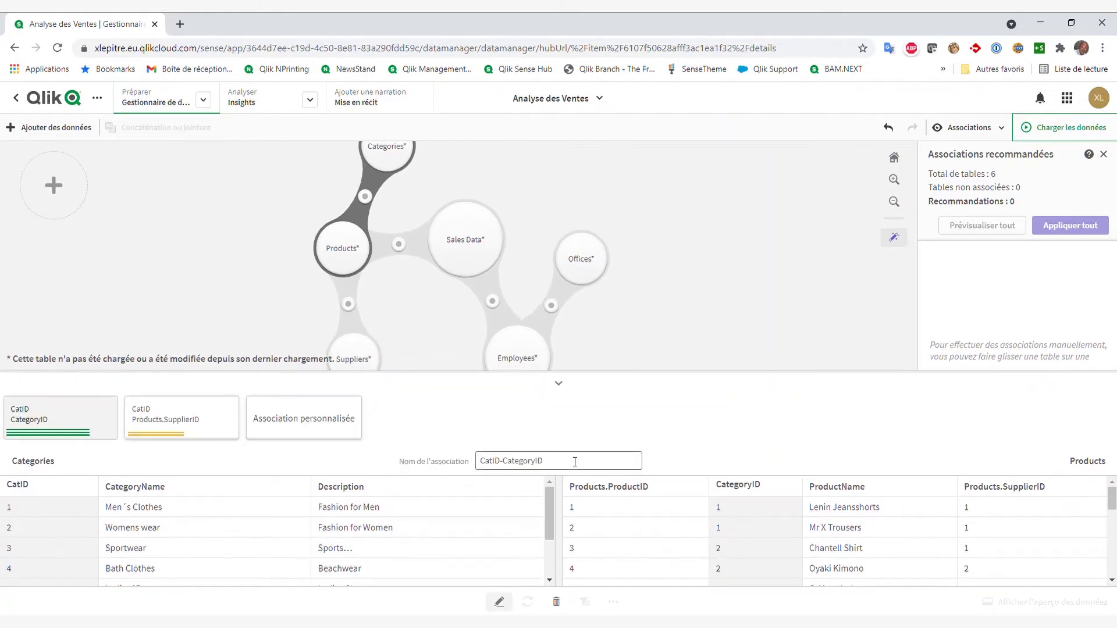
left_click_drag(503, 462, 436, 470)
key("BackSpace")
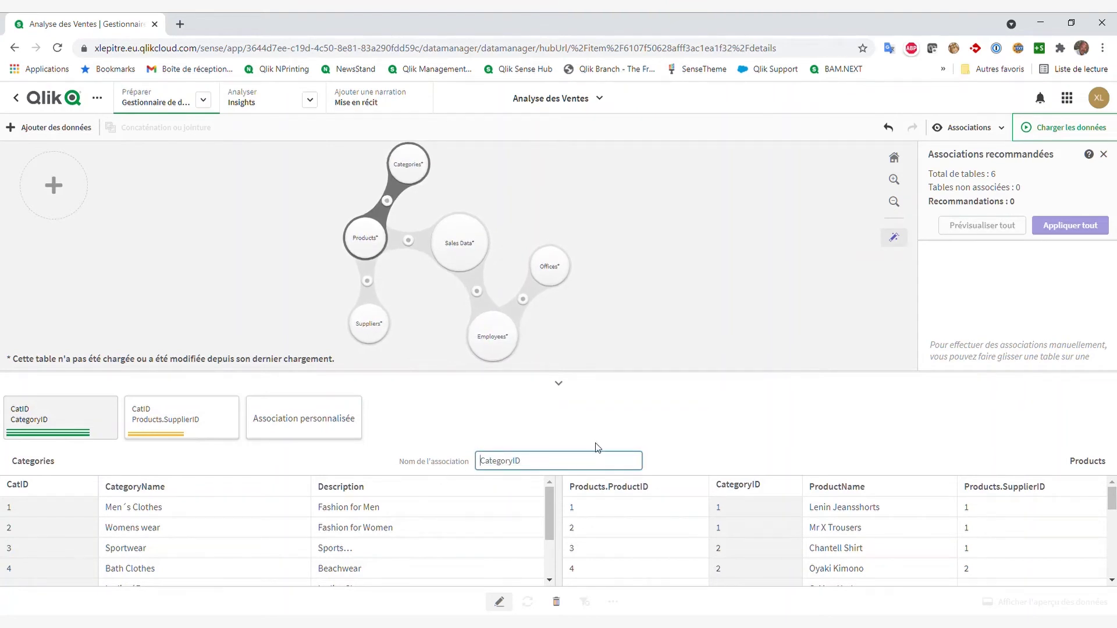
key("Return")
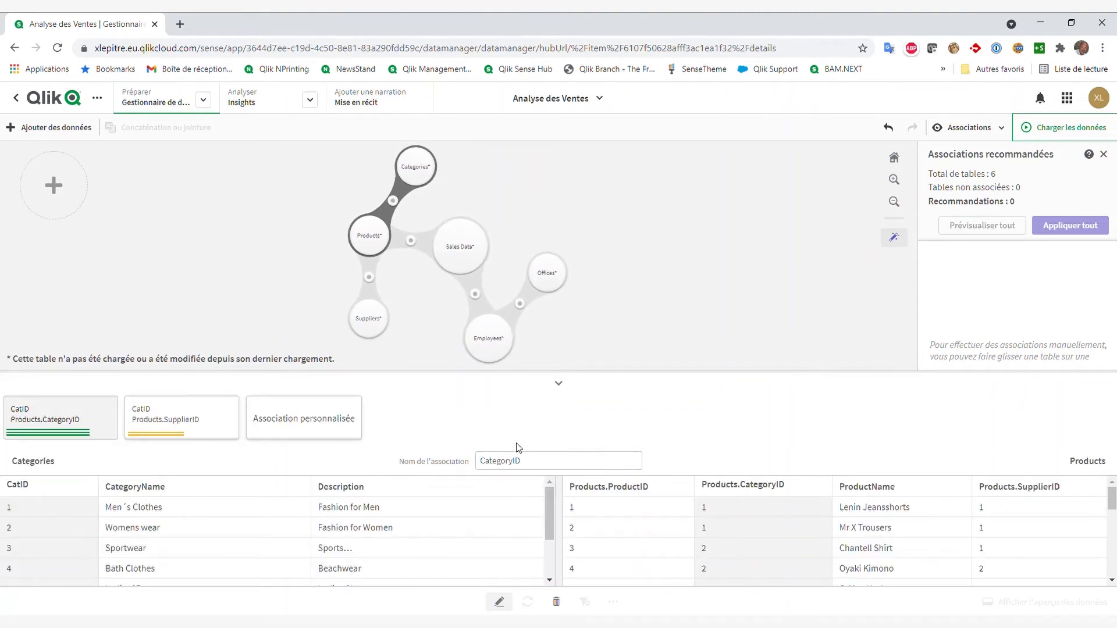
Step: Load the associated tables into the application and open a new sheet to look through its available fields
left_click(1066, 134)
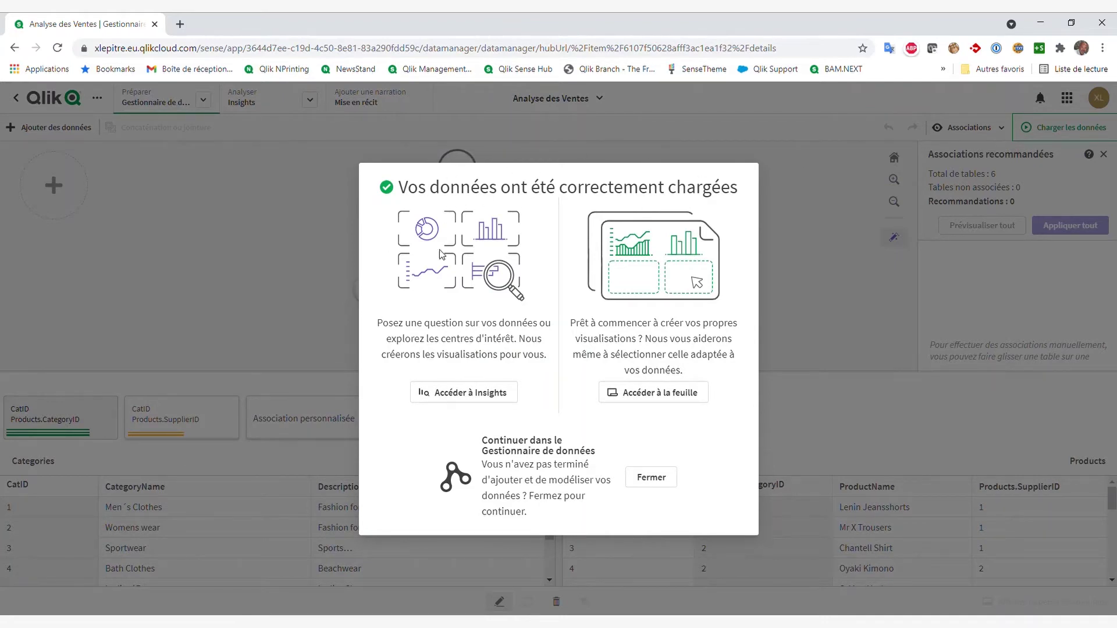
left_click(667, 399)
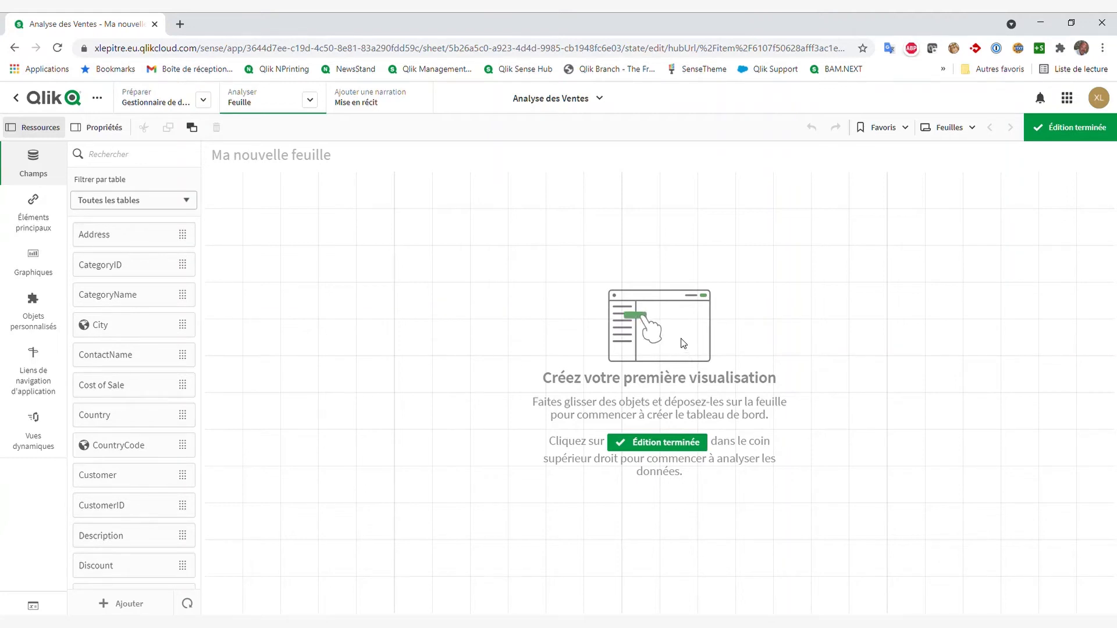
scroll(171, 475, "down", 1)
scroll(171, 475, "down", 15)
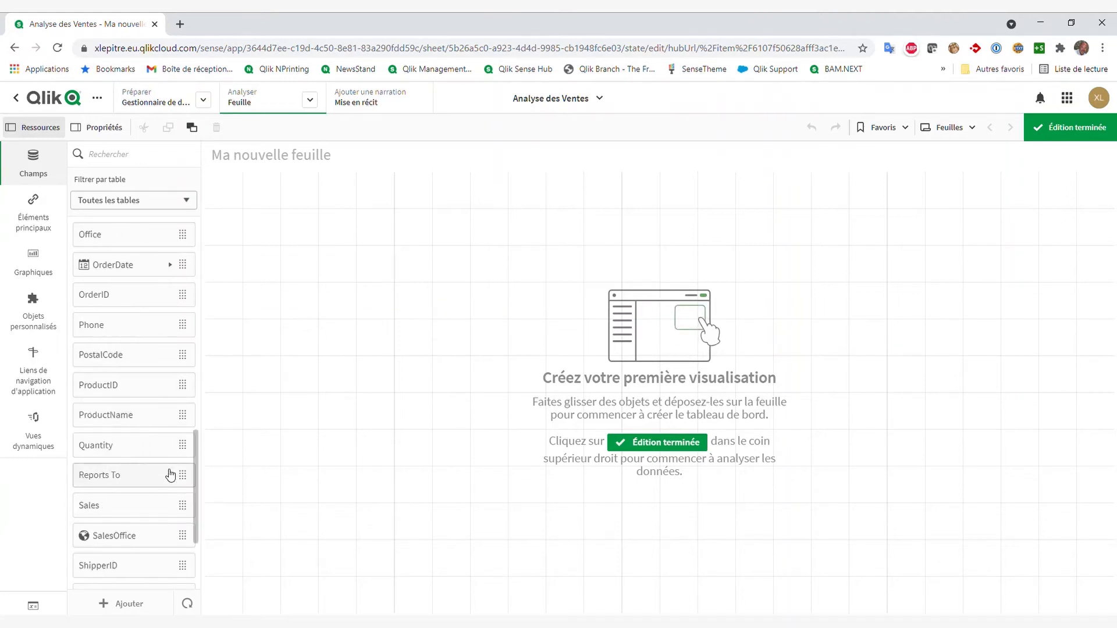
Step: Create a chart from the Sales field in the upper-left area of the blank sheet
scroll(170, 475, "up", 15)
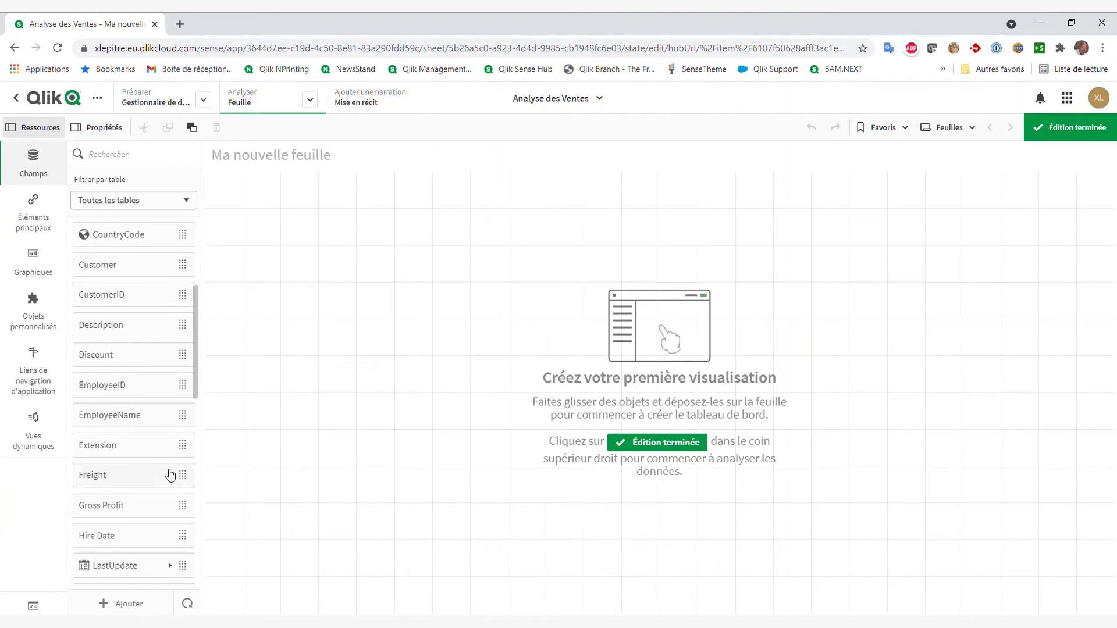
scroll(171, 476, "down", 10)
scroll(171, 476, "up", 8)
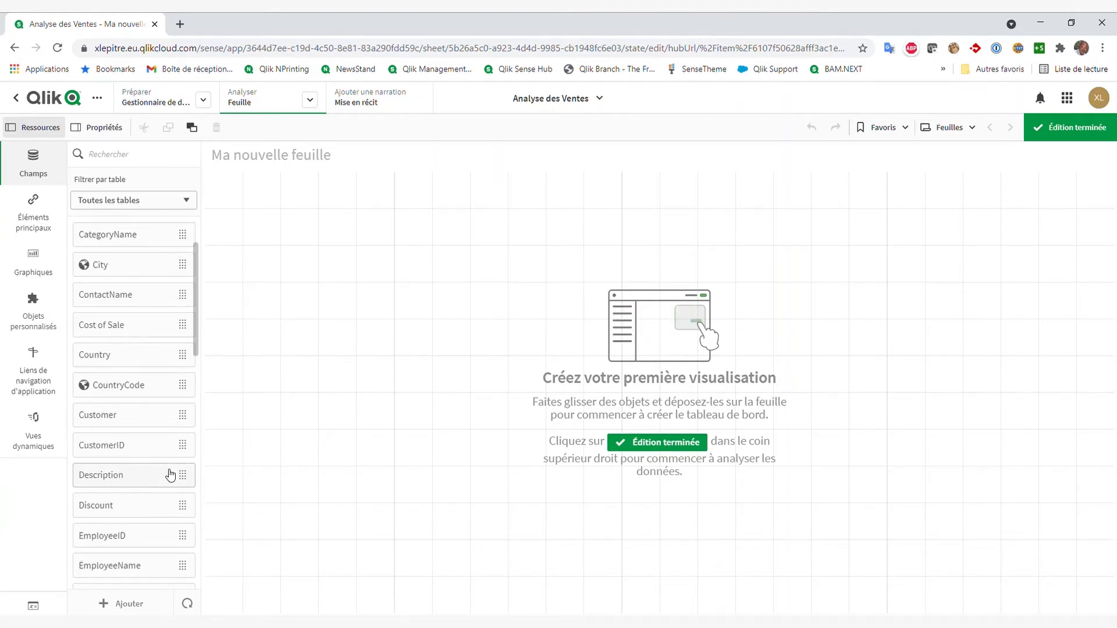
scroll(170, 476, "down", 12)
scroll(171, 475, "down", 3)
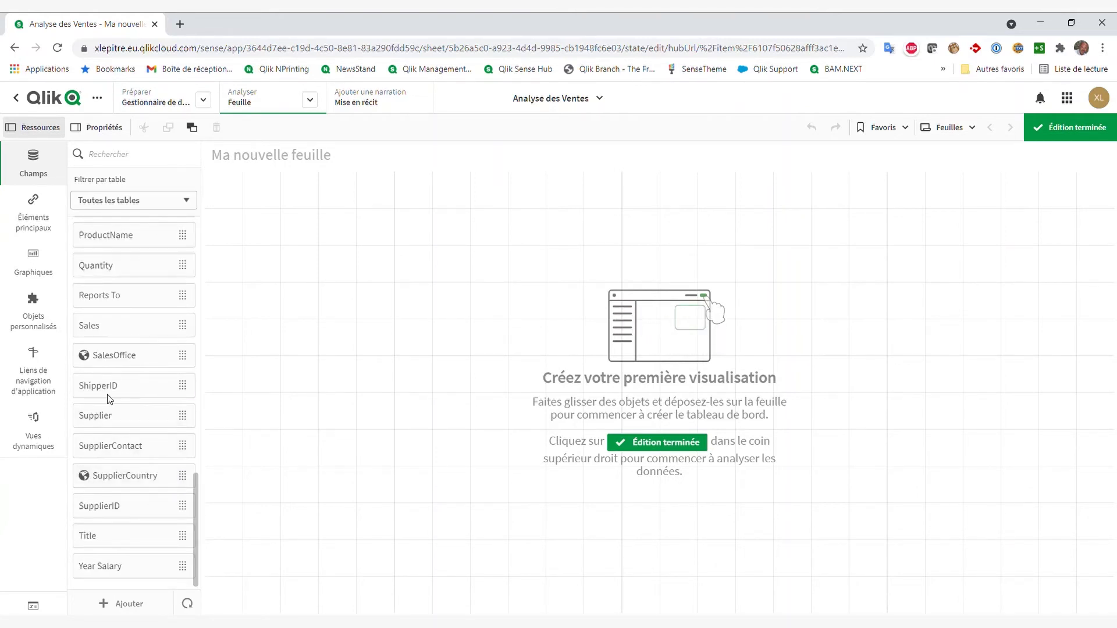
left_click_drag(100, 331, 407, 263)
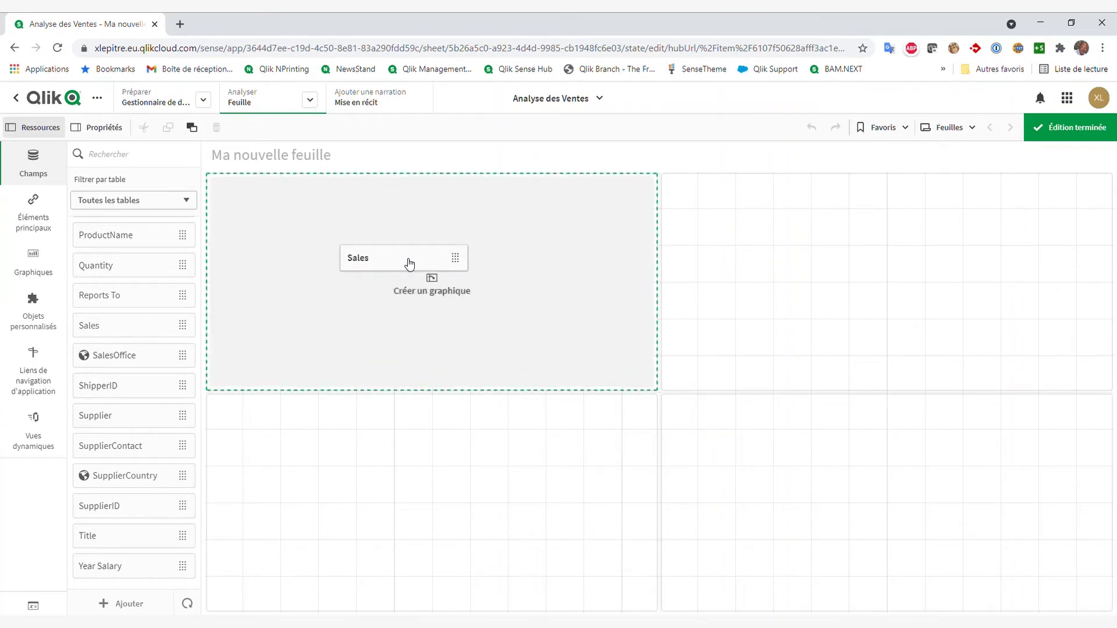
left_click_drag(410, 264, 406, 263)
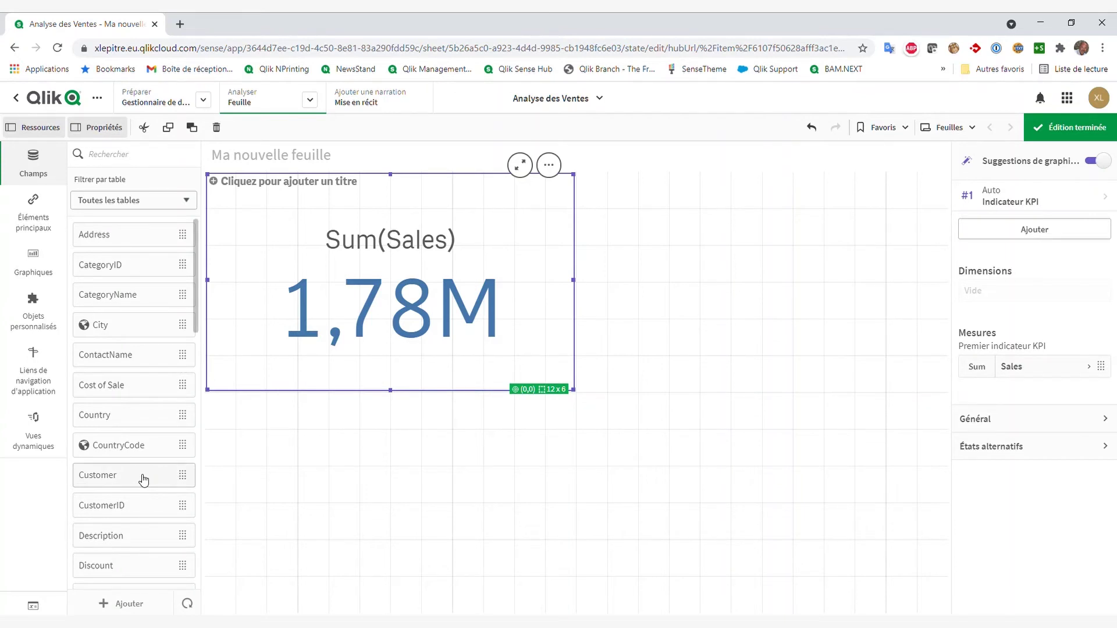
Step: Add the CategoryName field to the Sales chart as its dimension
scroll(143, 480, "down", 1)
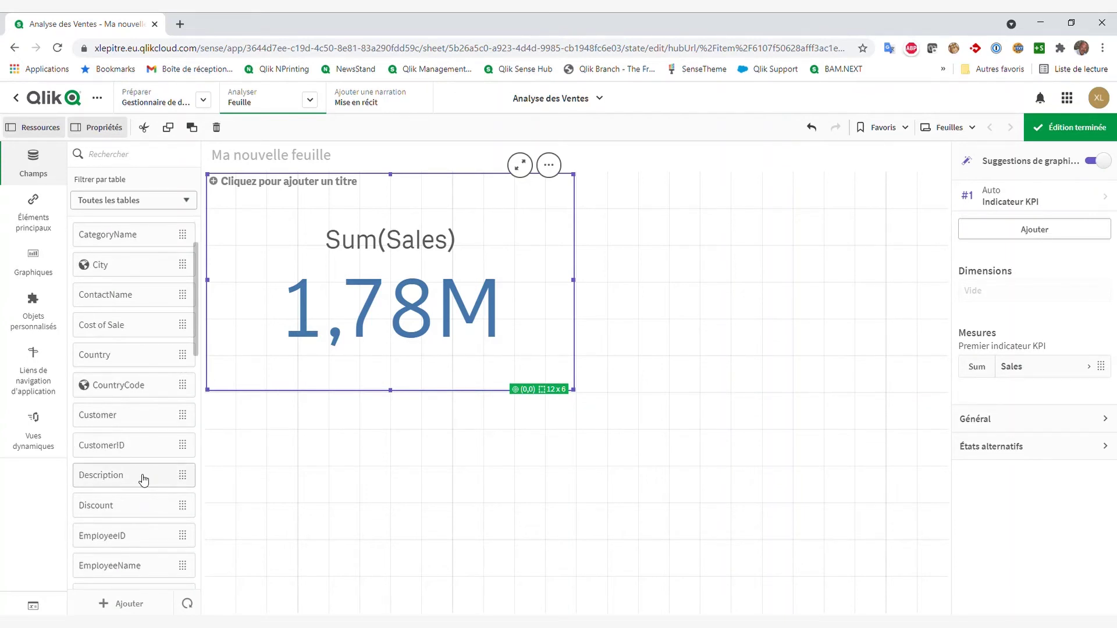
scroll(144, 480, "up", 1)
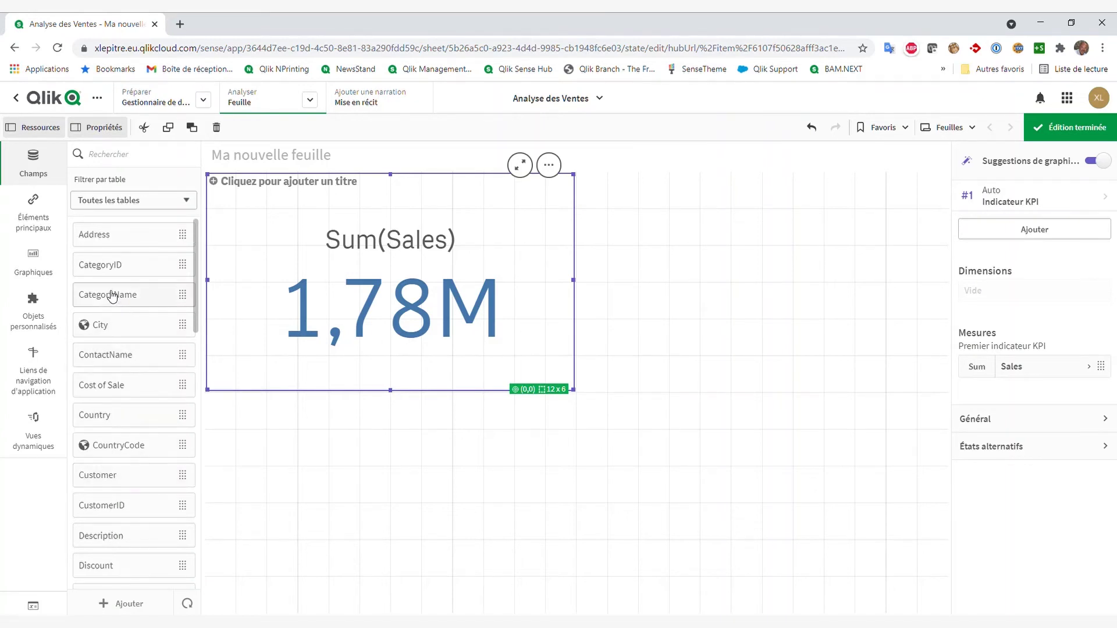
left_click_drag(104, 295, 402, 279)
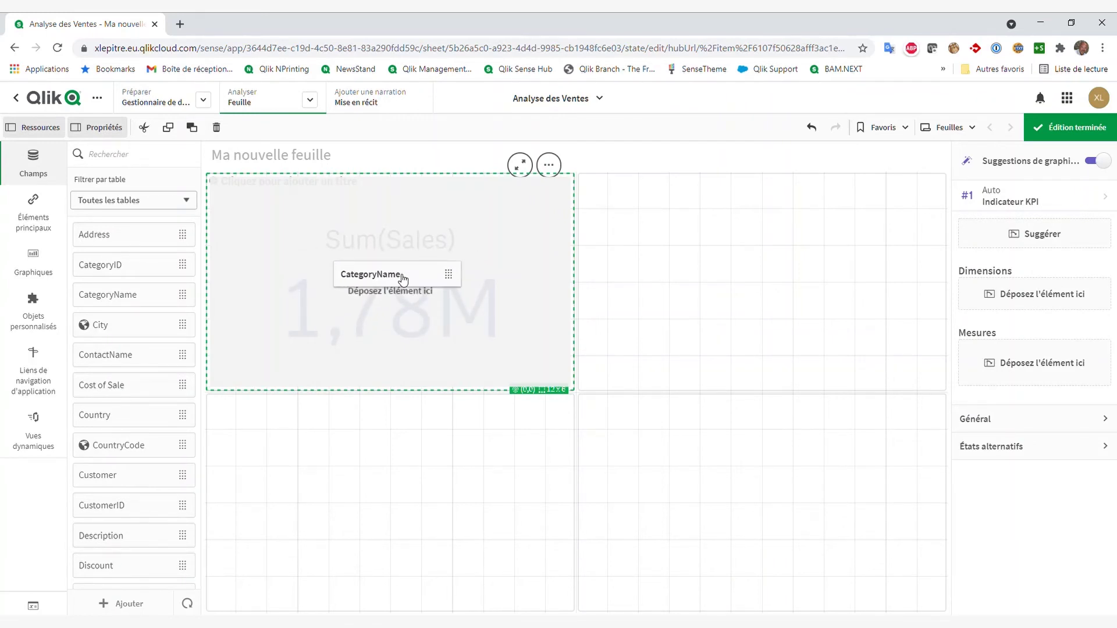
left_click_drag(403, 279, 401, 277)
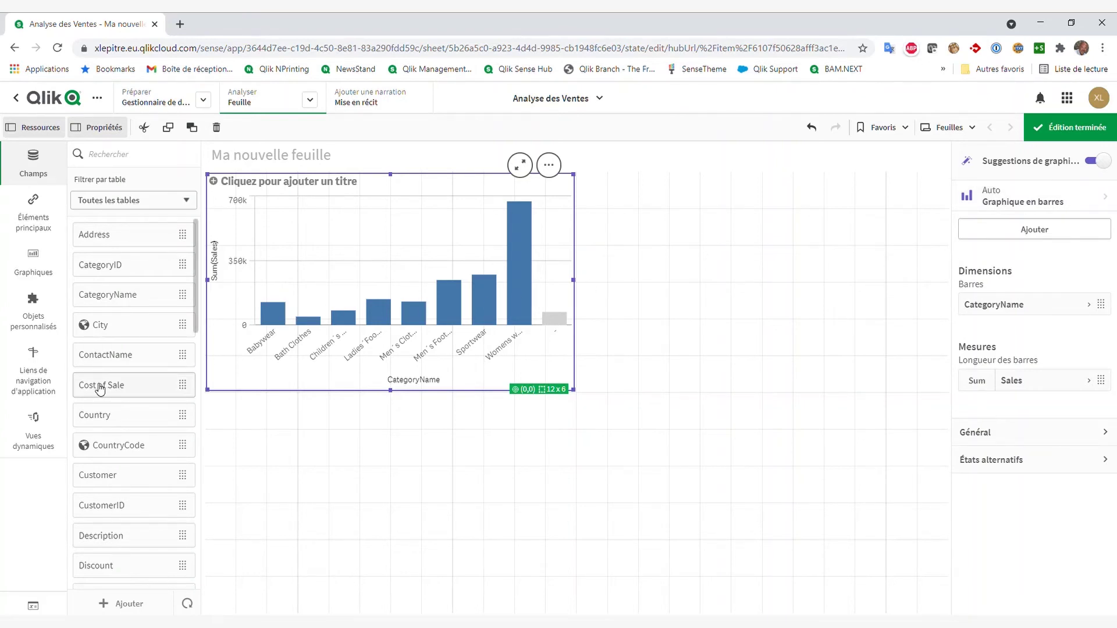
Step: Add Cost of Sale to the chart as a second measure and set its aggregation to Avg
left_click_drag(100, 388, 403, 274)
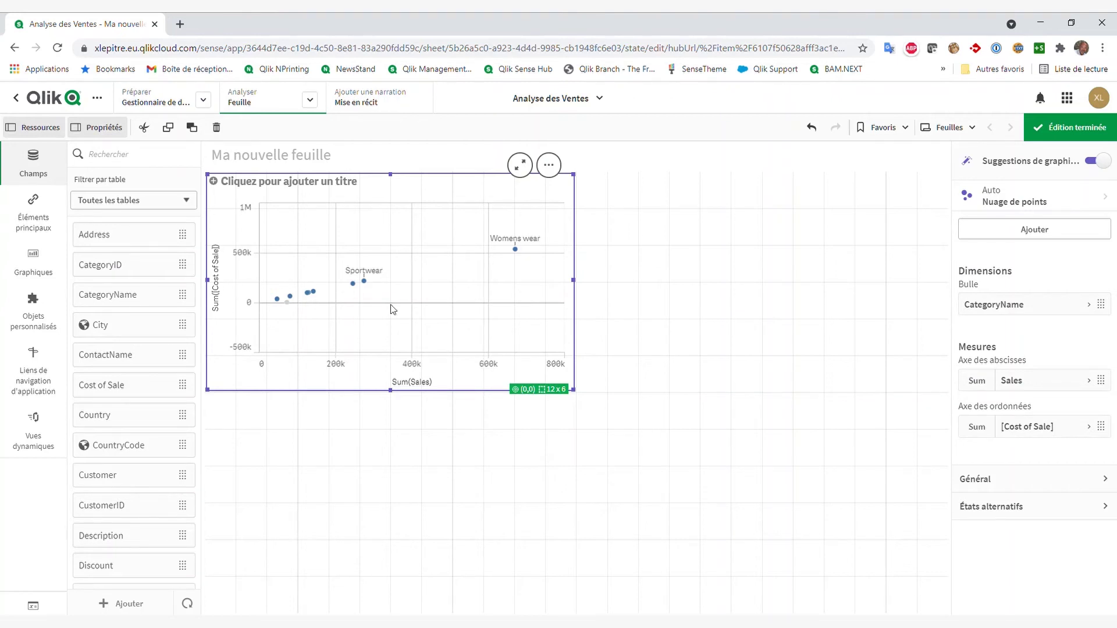
left_click(978, 428)
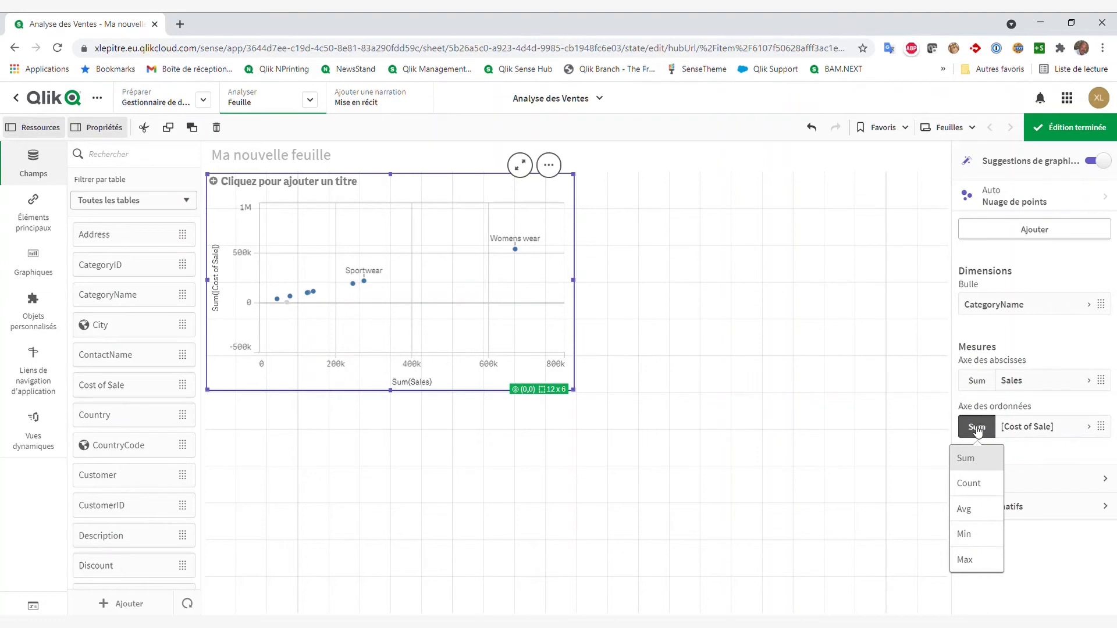
left_click(978, 513)
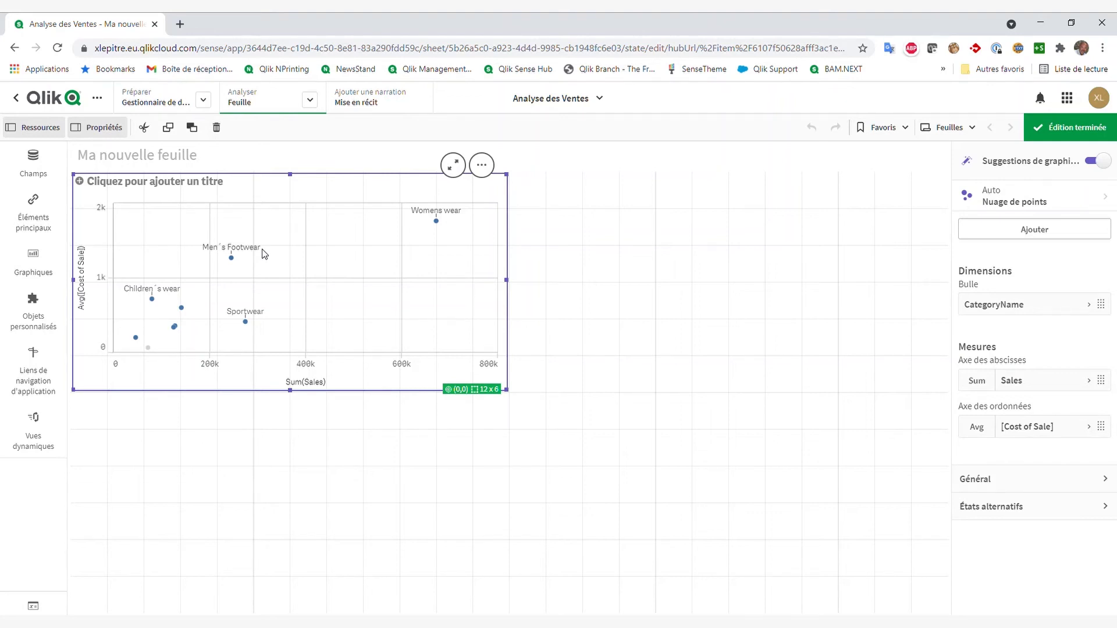
Step: Open Insights and look through its available fields and the question languages it offers
left_click(310, 100)
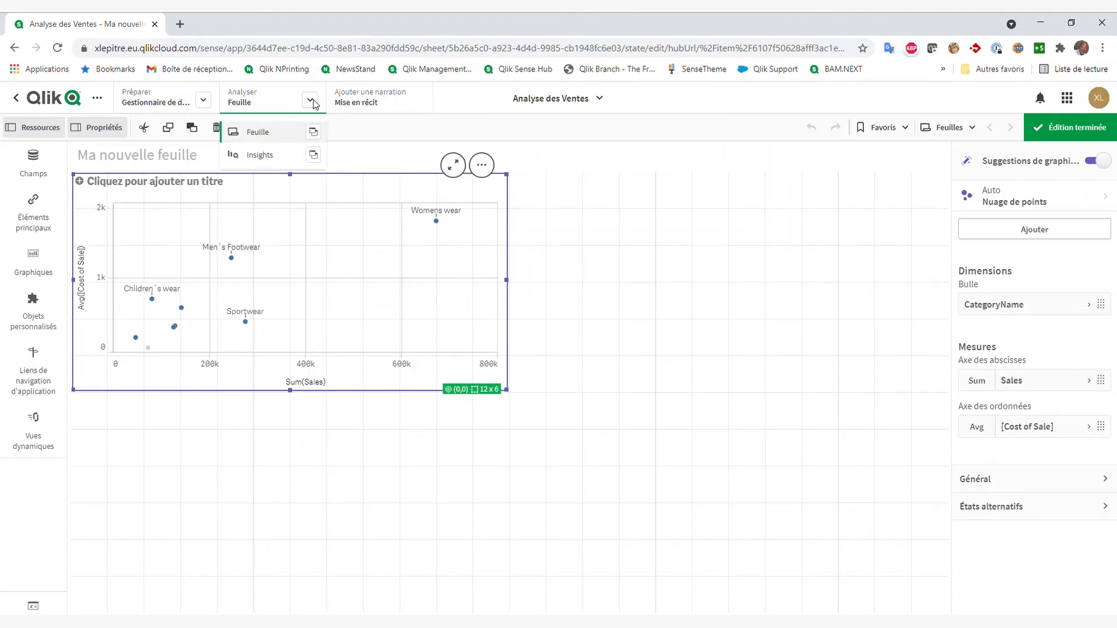
left_click(261, 155)
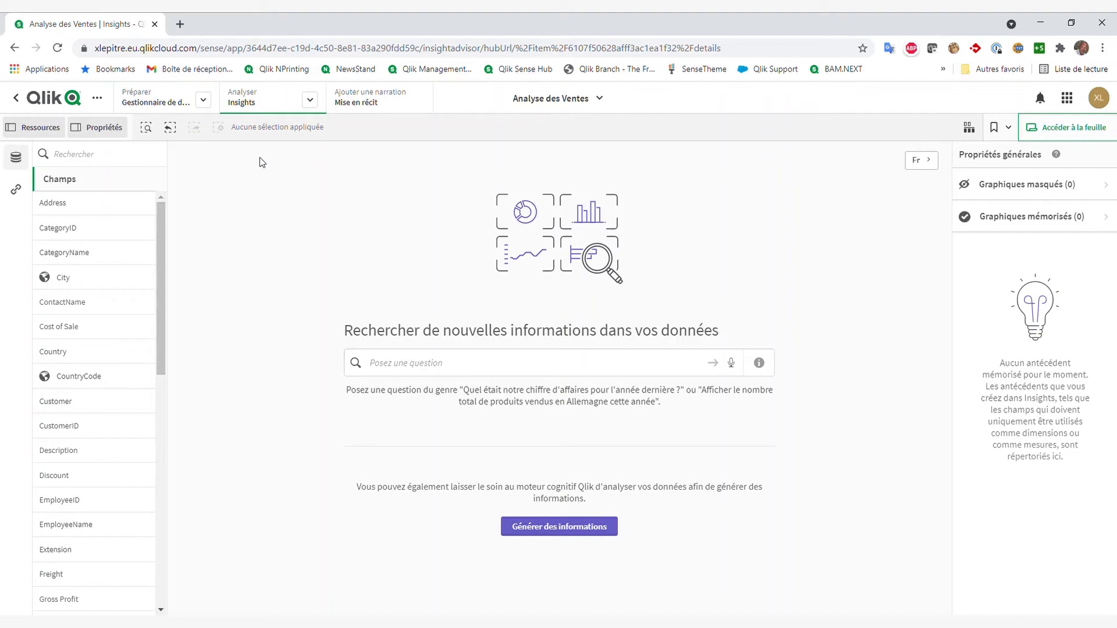
scroll(75, 512, "down", 10)
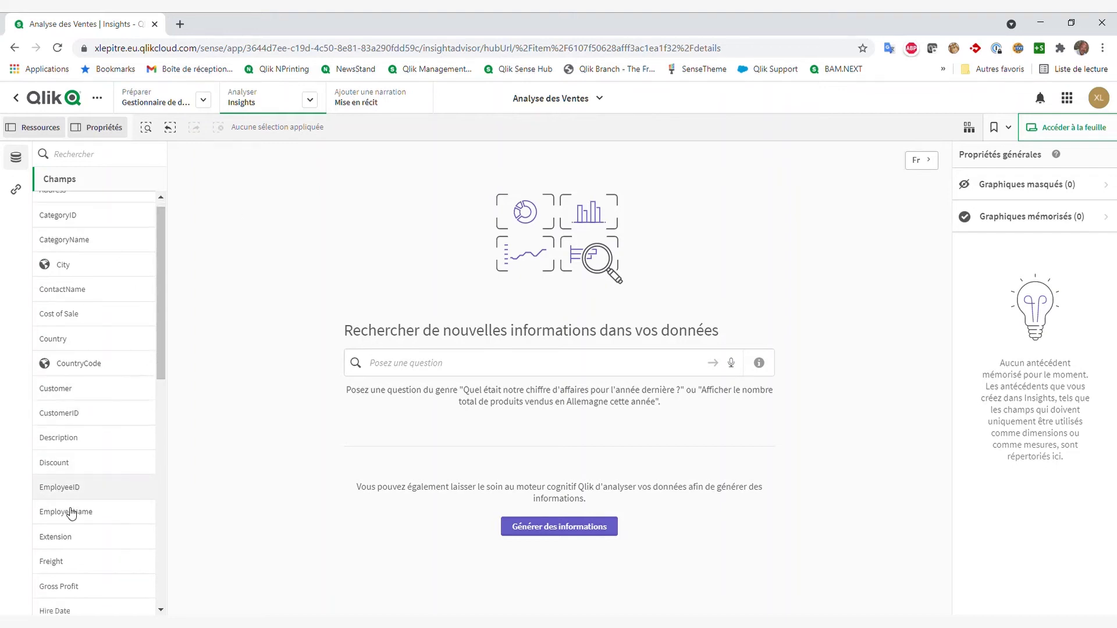
scroll(72, 513, "up", 10)
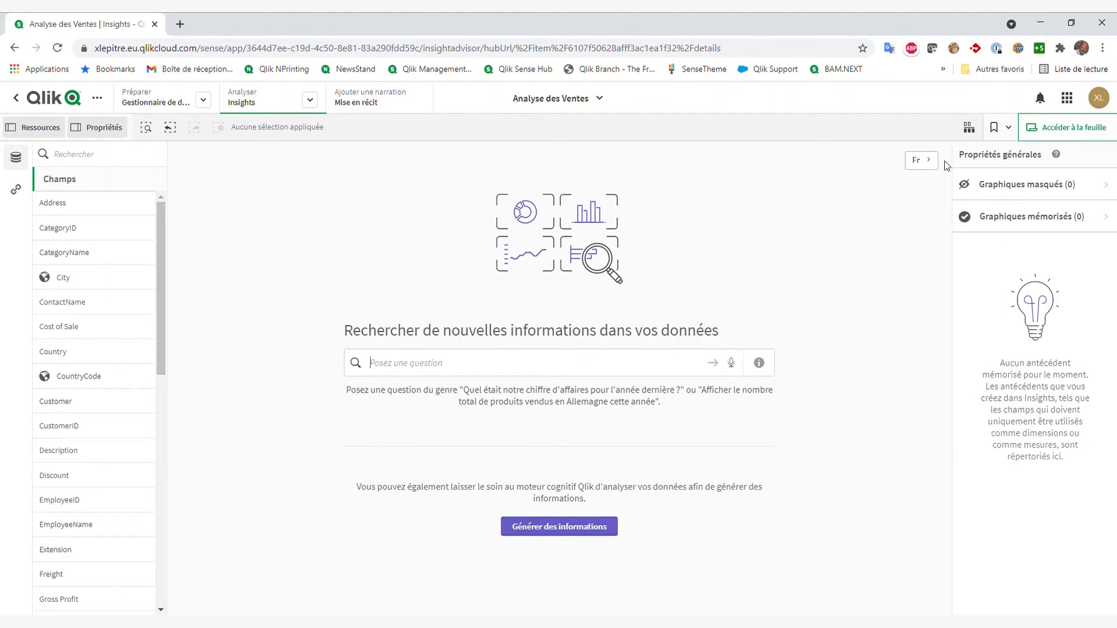
left_click(928, 163)
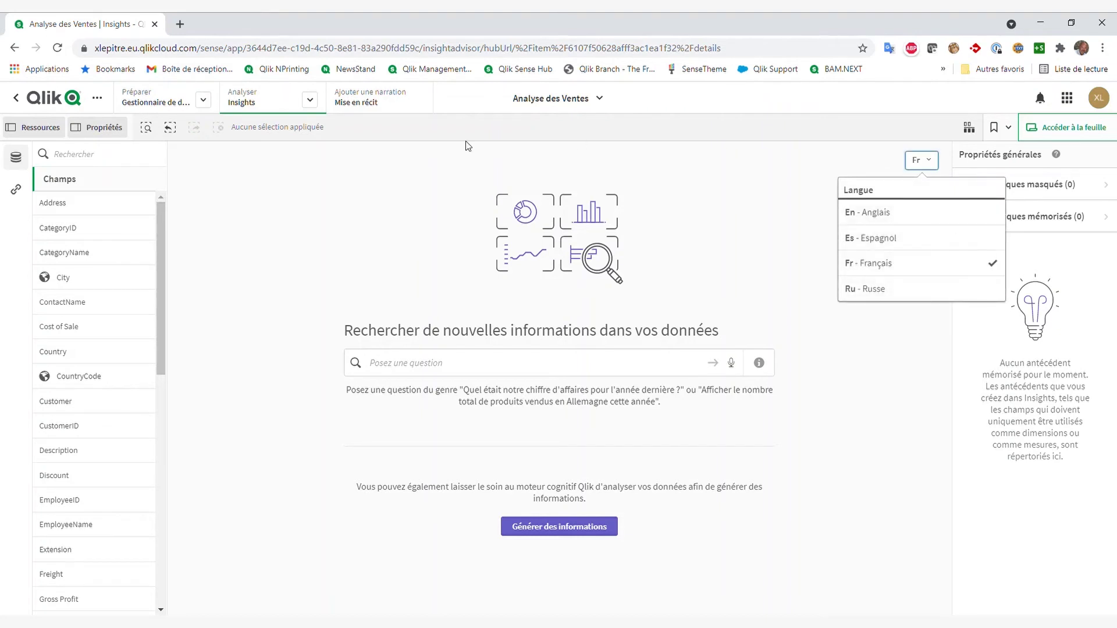
left_click(162, 231)
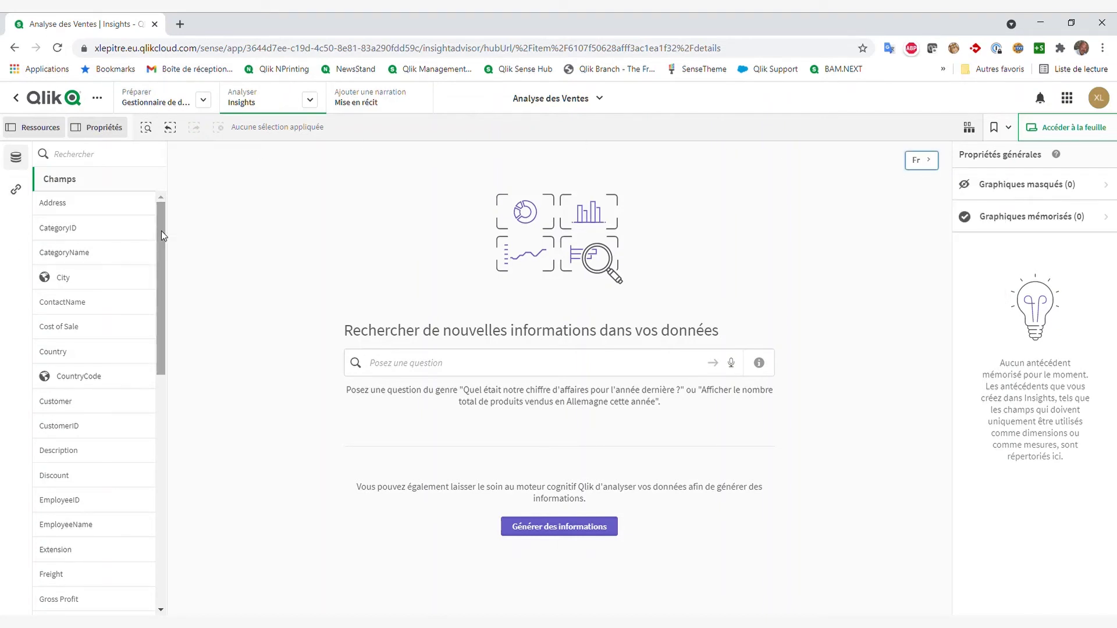
scroll(82, 456, "down", 4)
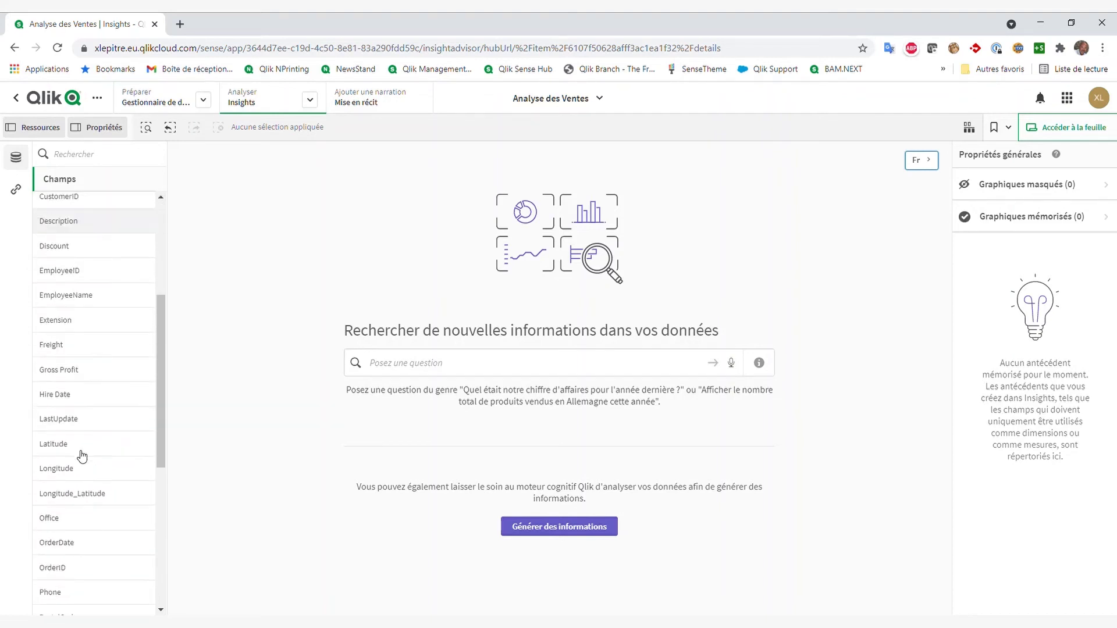
scroll(82, 457, "up", 4)
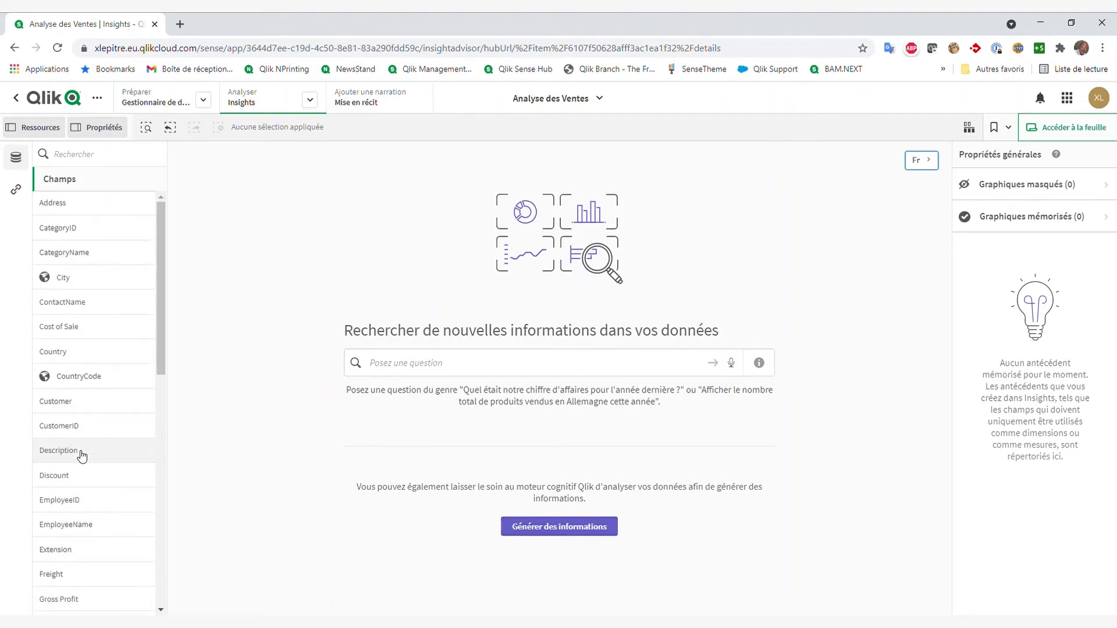
Step: Open the application's vocabulary definitions and switch their language to Fr - Français
left_click(208, 102)
left_click(169, 248)
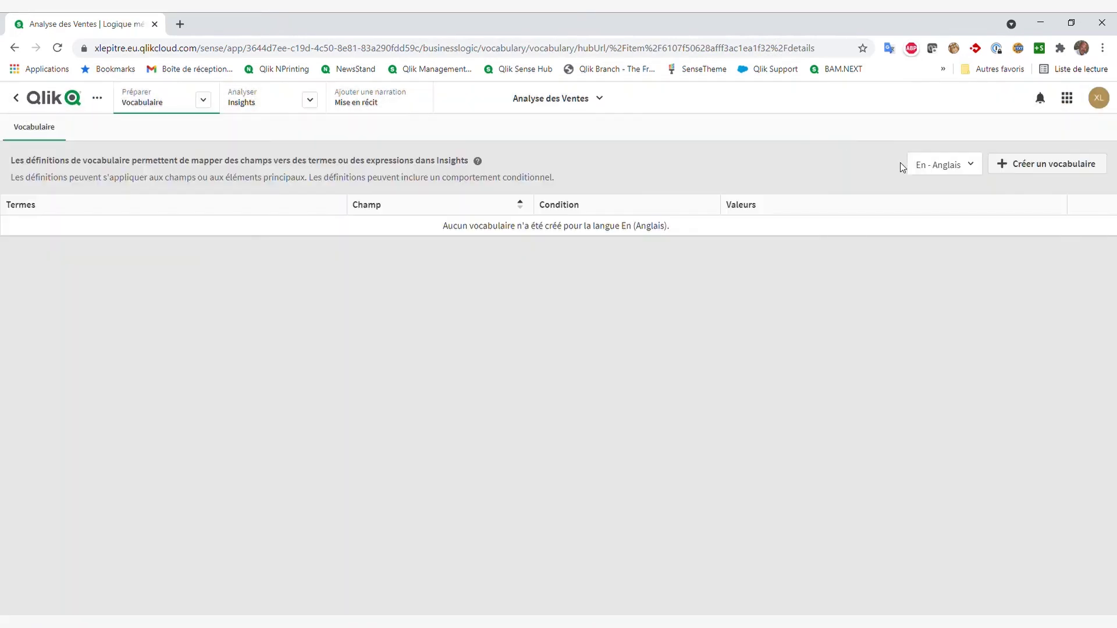
left_click(945, 166)
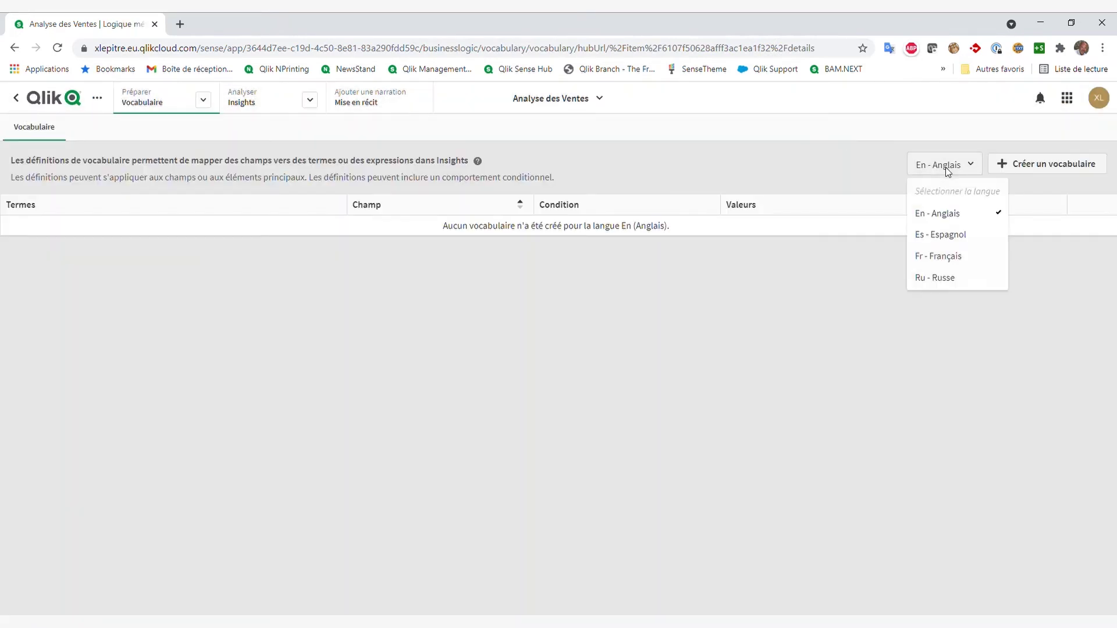
left_click(944, 259)
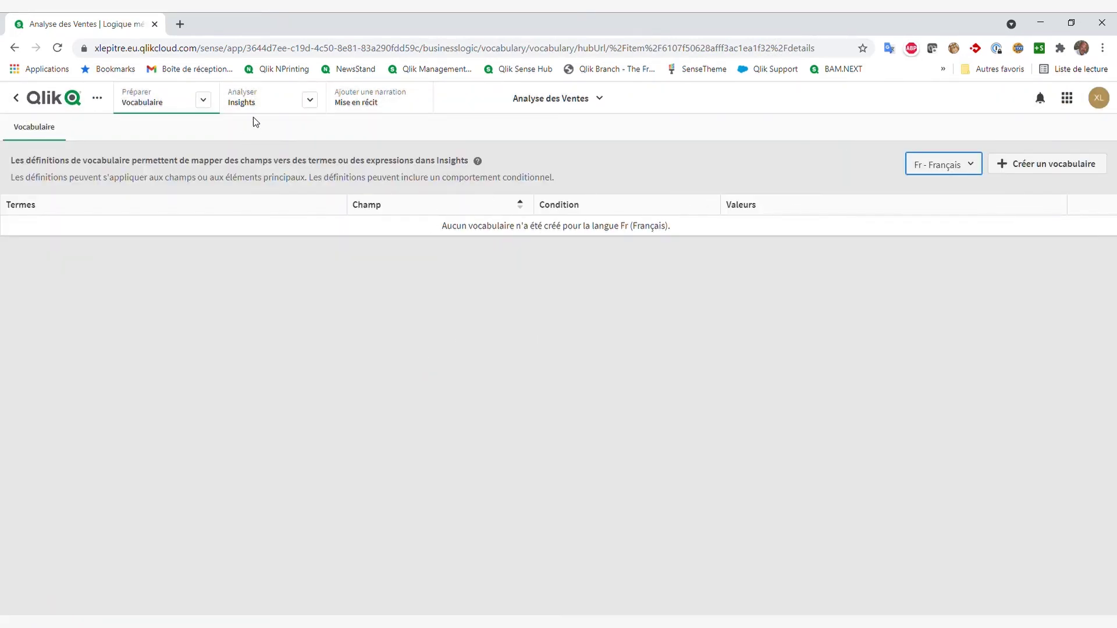
Step: Return to Insights and ask the question "combien de customer ont achetés Womens wear en germany par product"
left_click(267, 101)
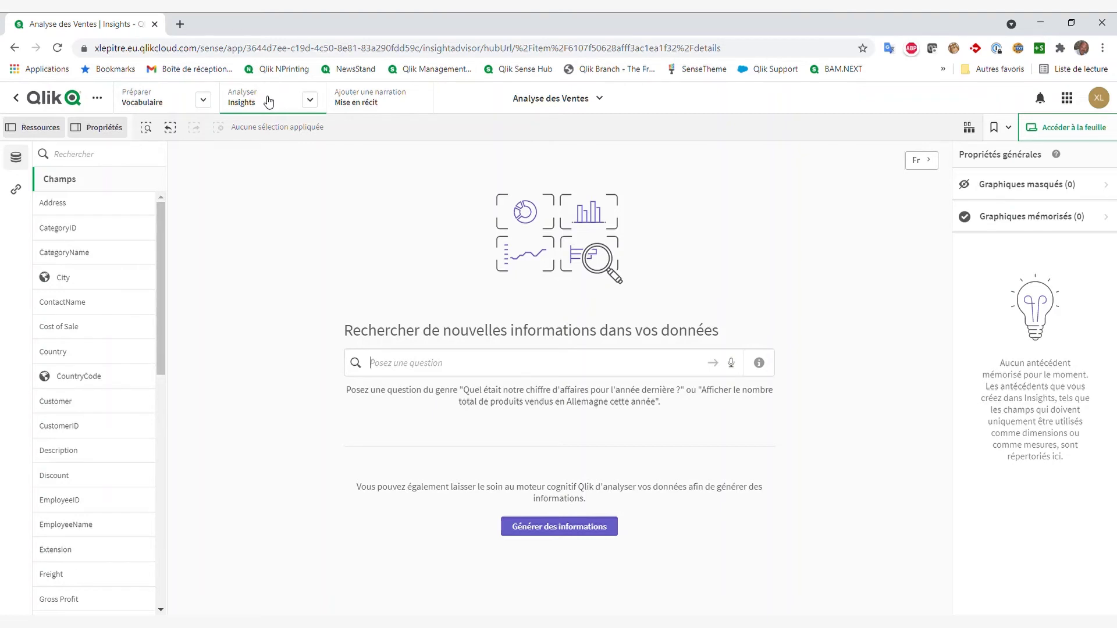
type("com")
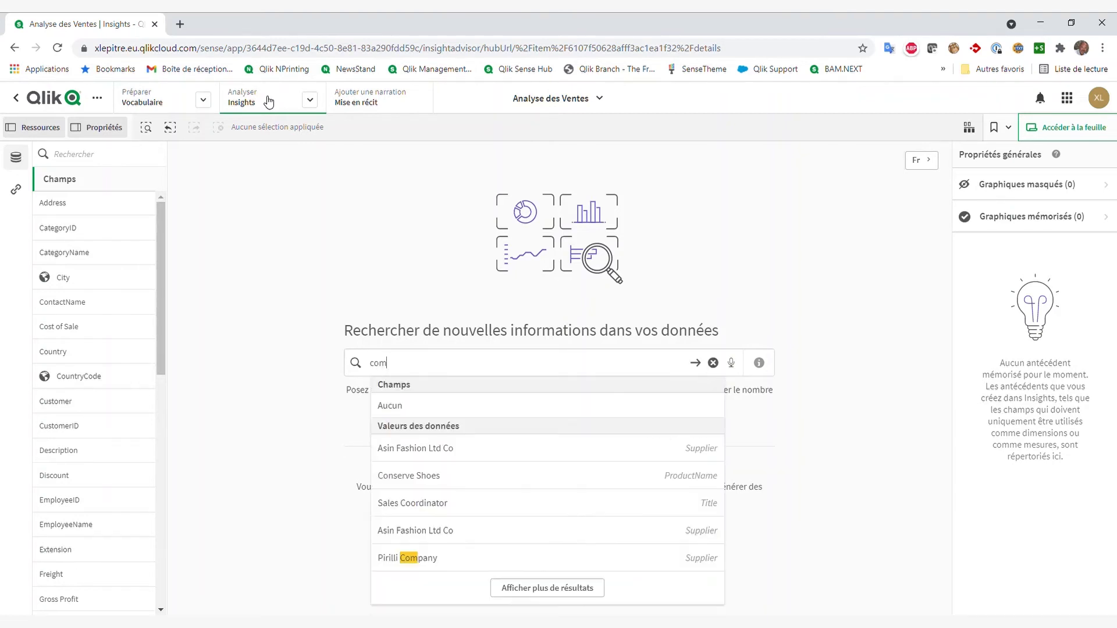
type("bien de")
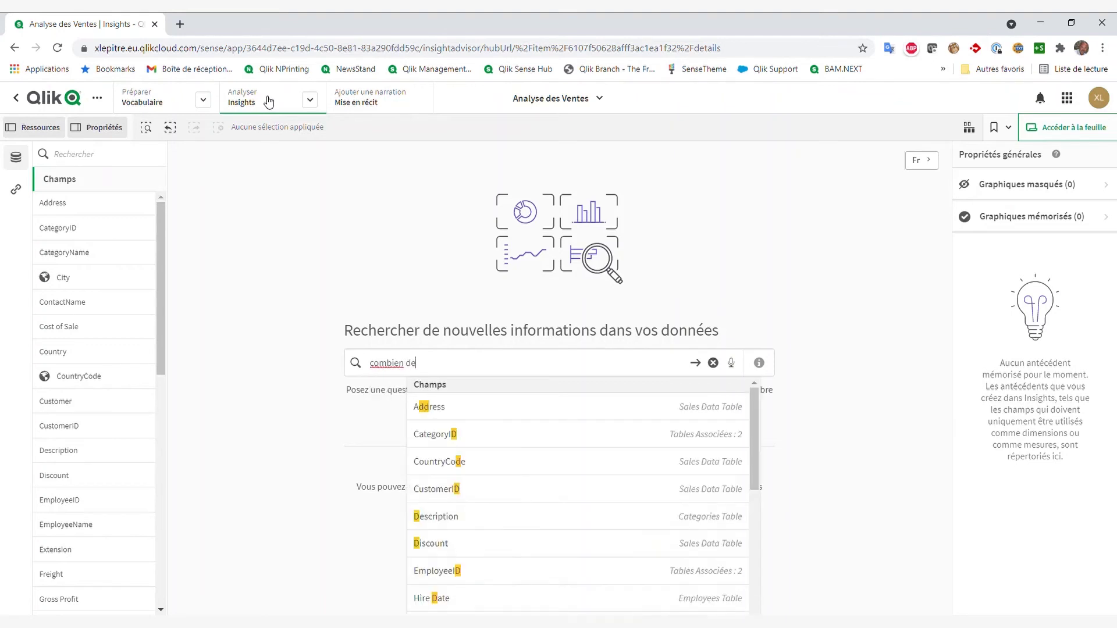
type(" custom")
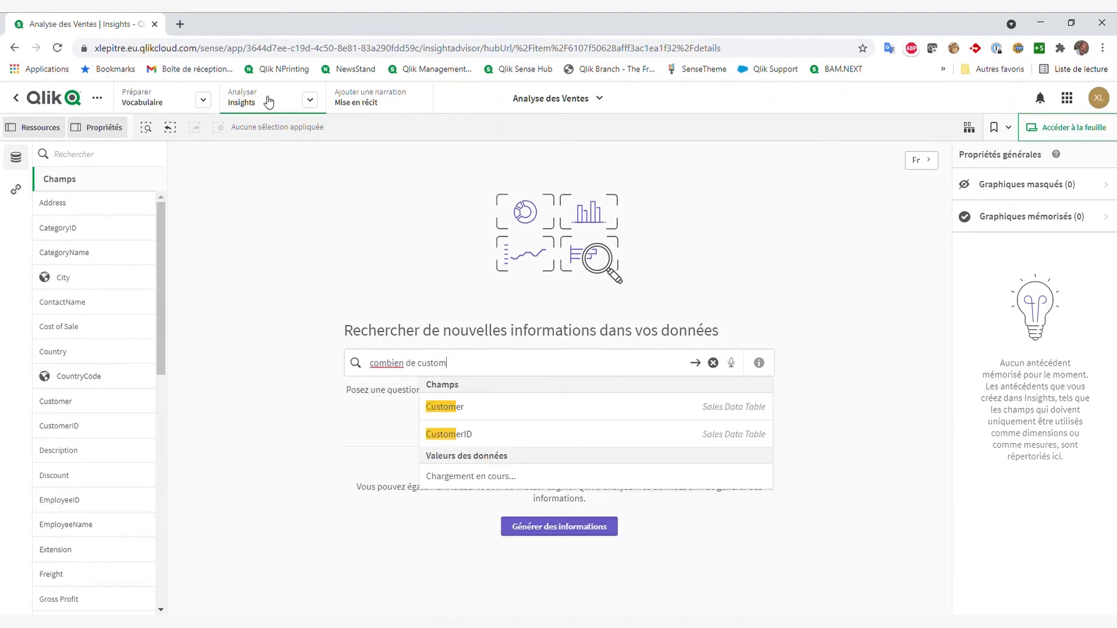
type("er ont")
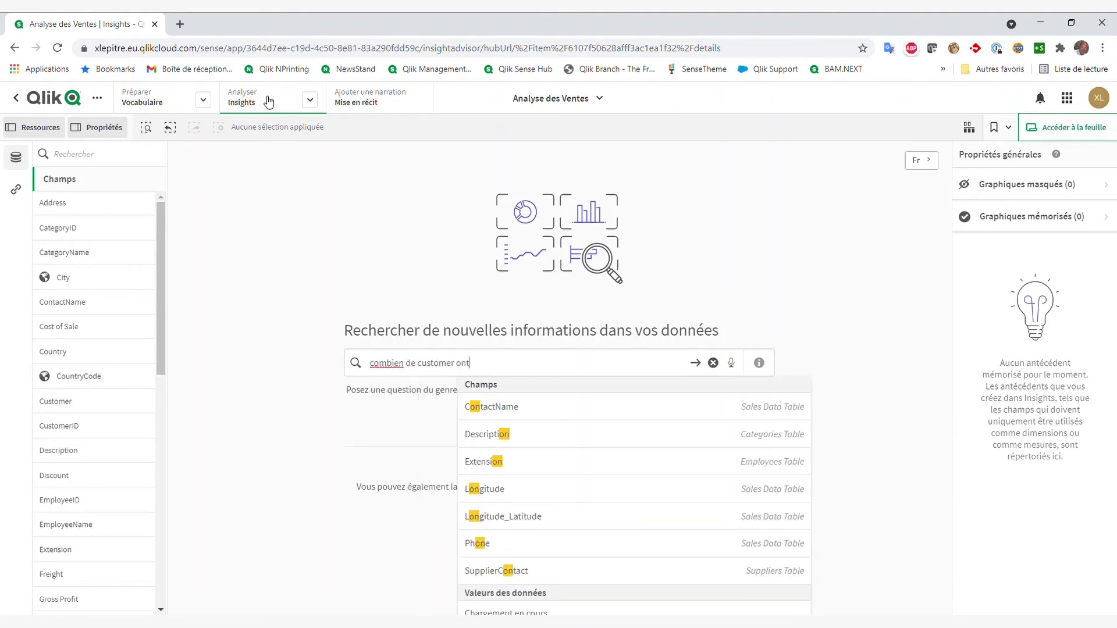
type(" achetés")
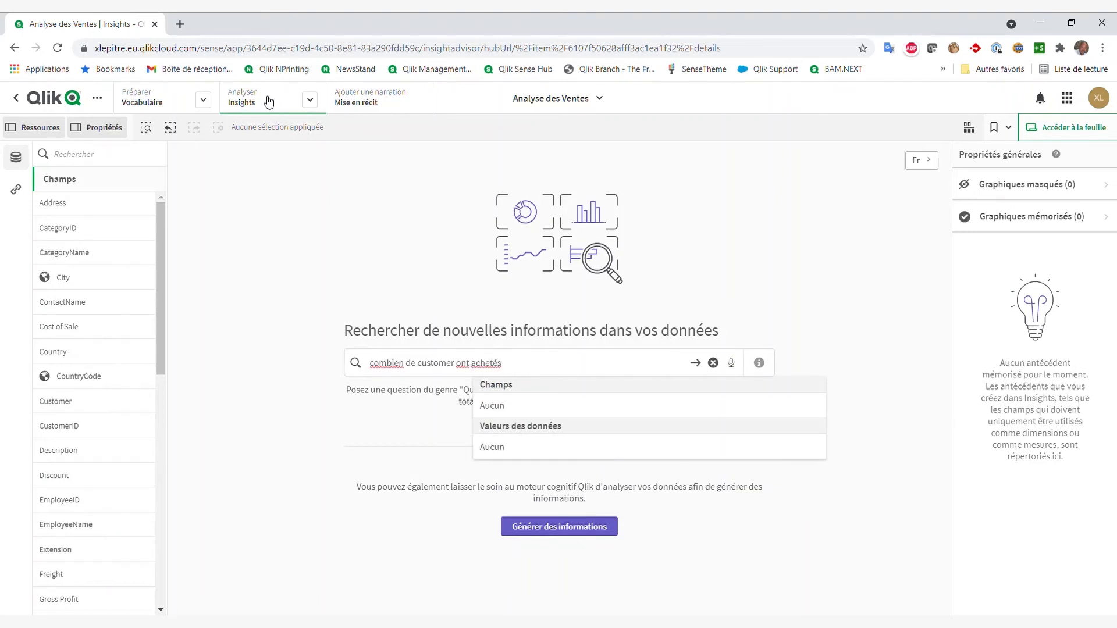
type(" women")
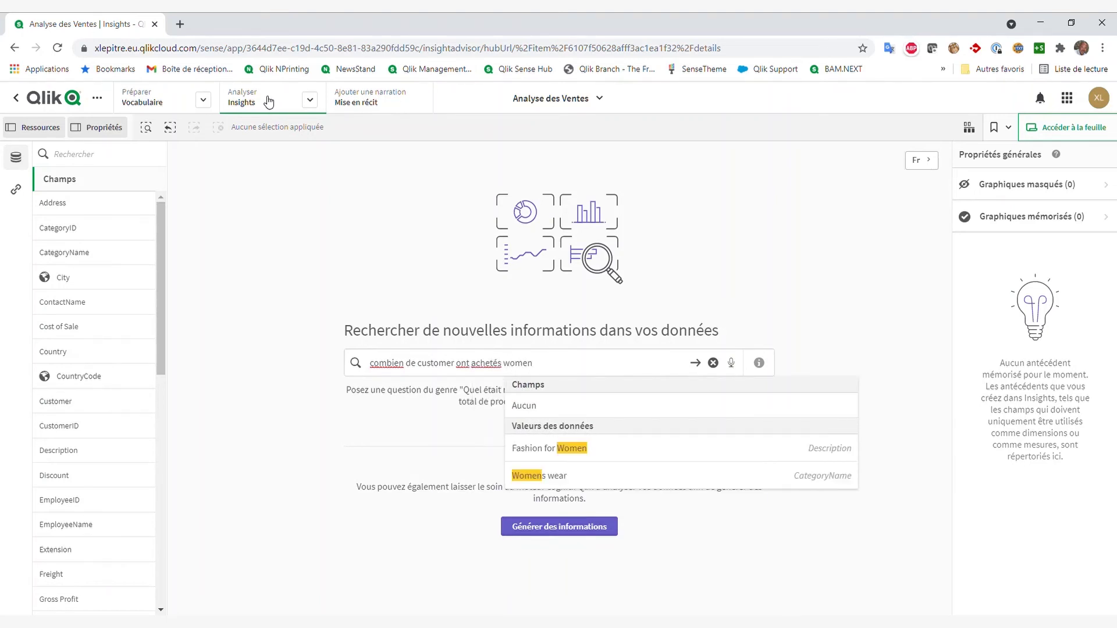
key("Down")
key("Down")
key("Return")
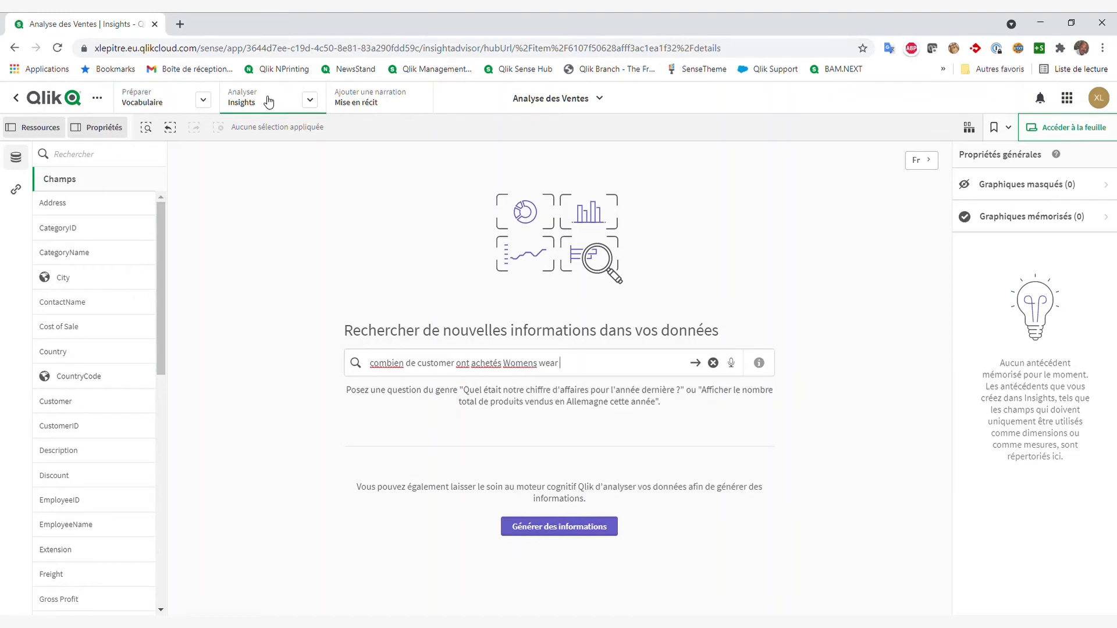
type("en germ")
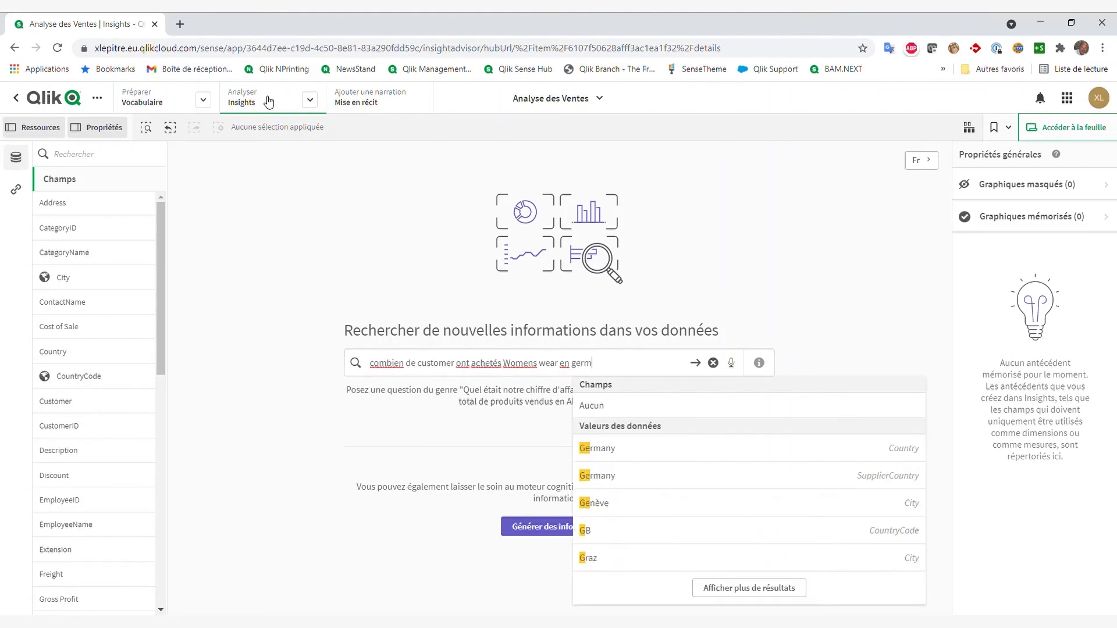
type("any")
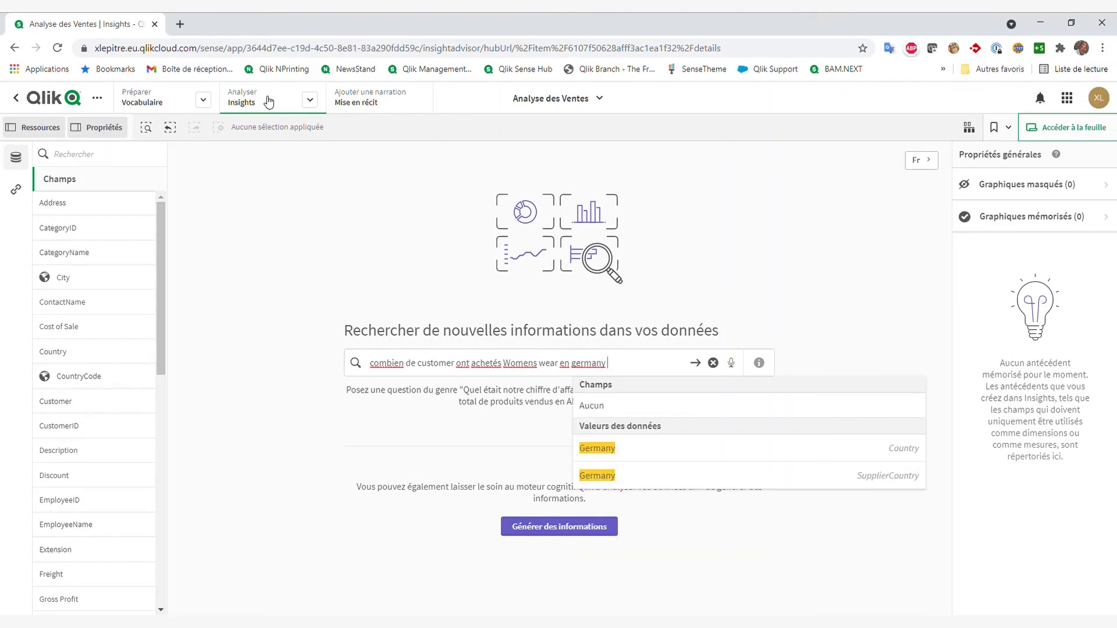
type(" par pro")
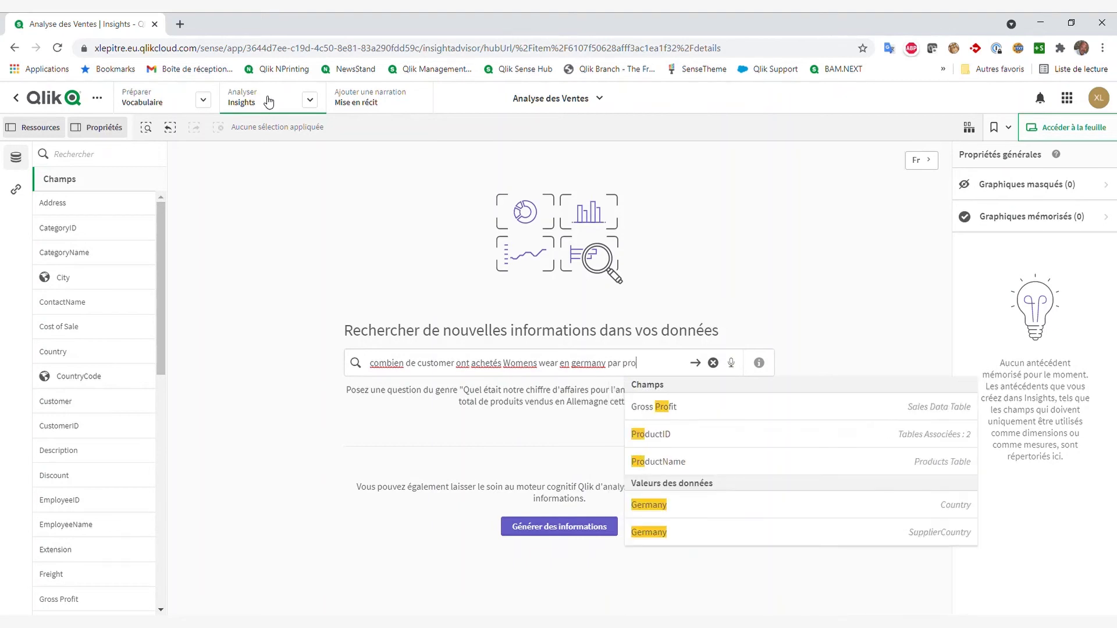
type("duct")
key("Return")
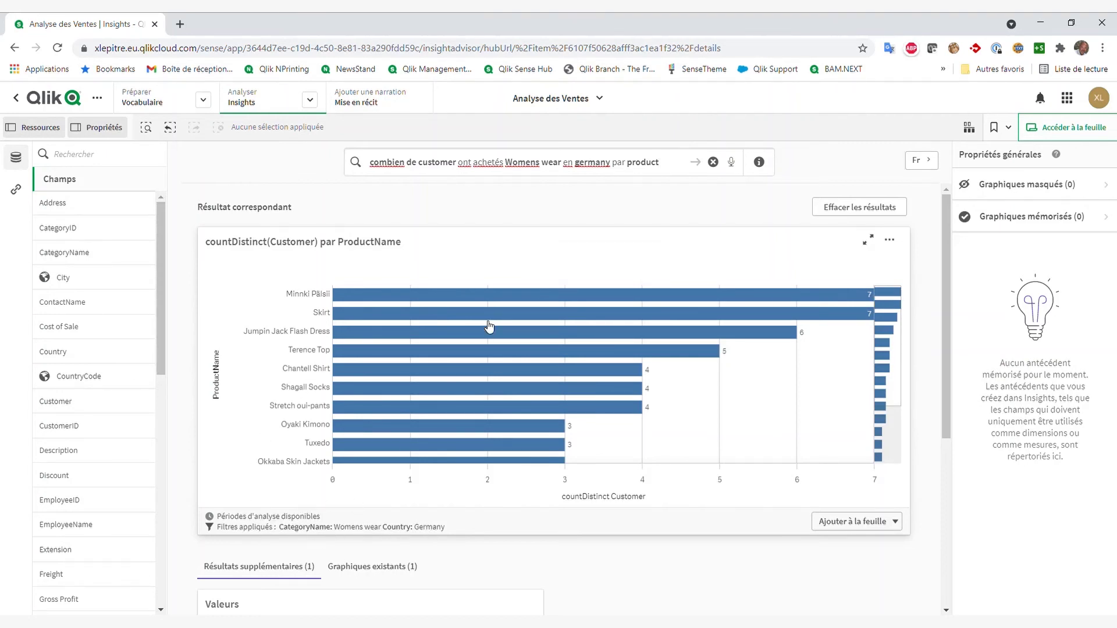
Step: Examine how the question's terms were interpreted and the chart's analysis properties, including its dimension, measure and filters
left_click(760, 163)
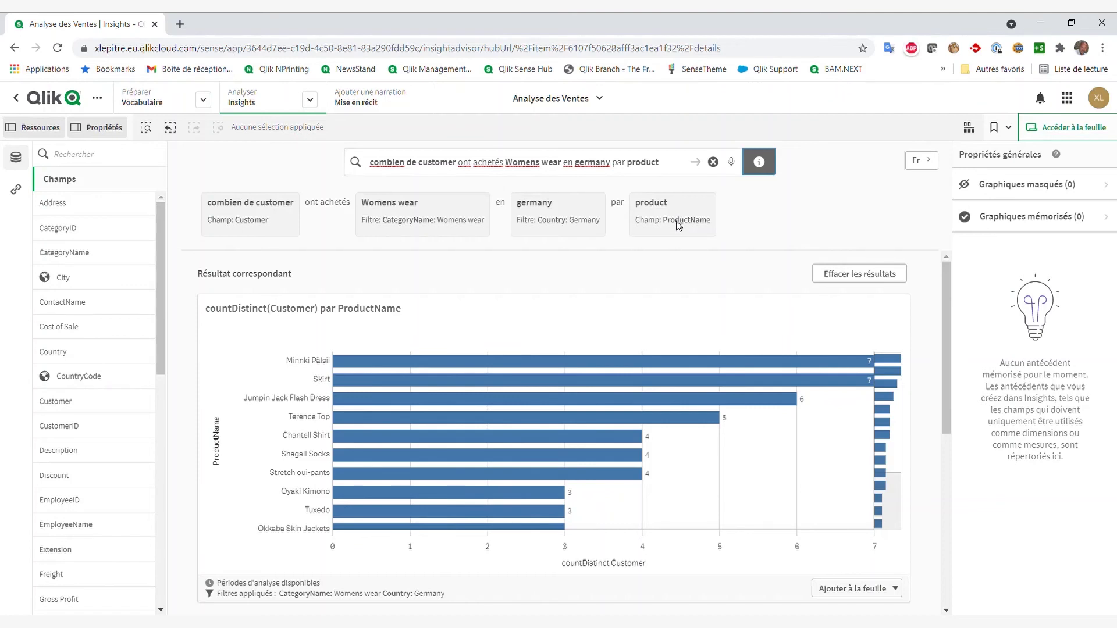
left_click(671, 323)
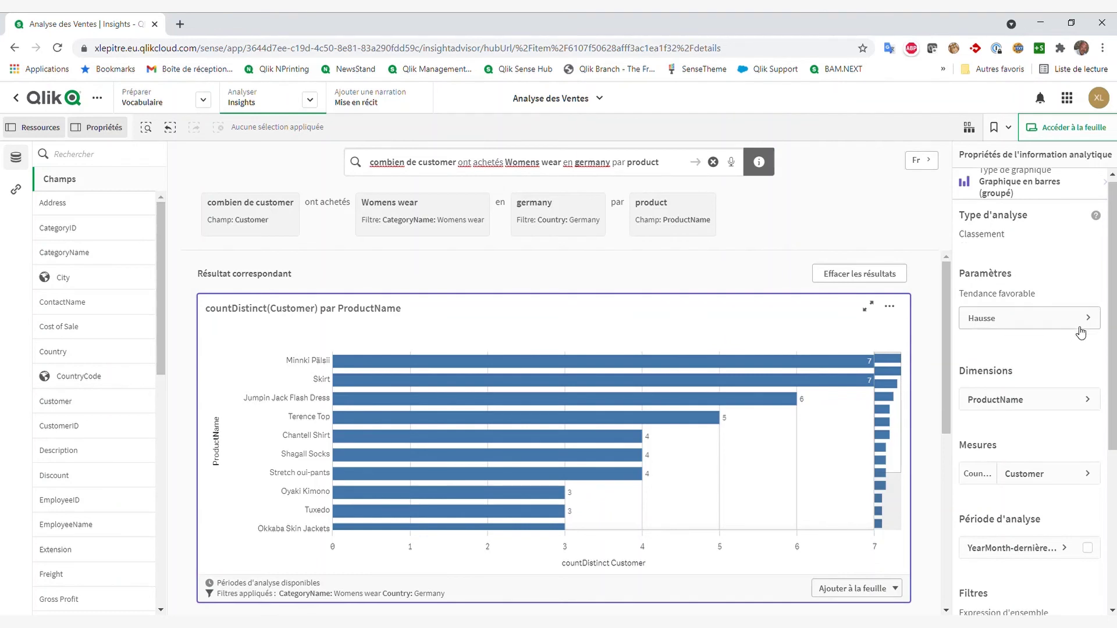
scroll(1077, 326, "down", 5)
scroll(1076, 326, "up", 4)
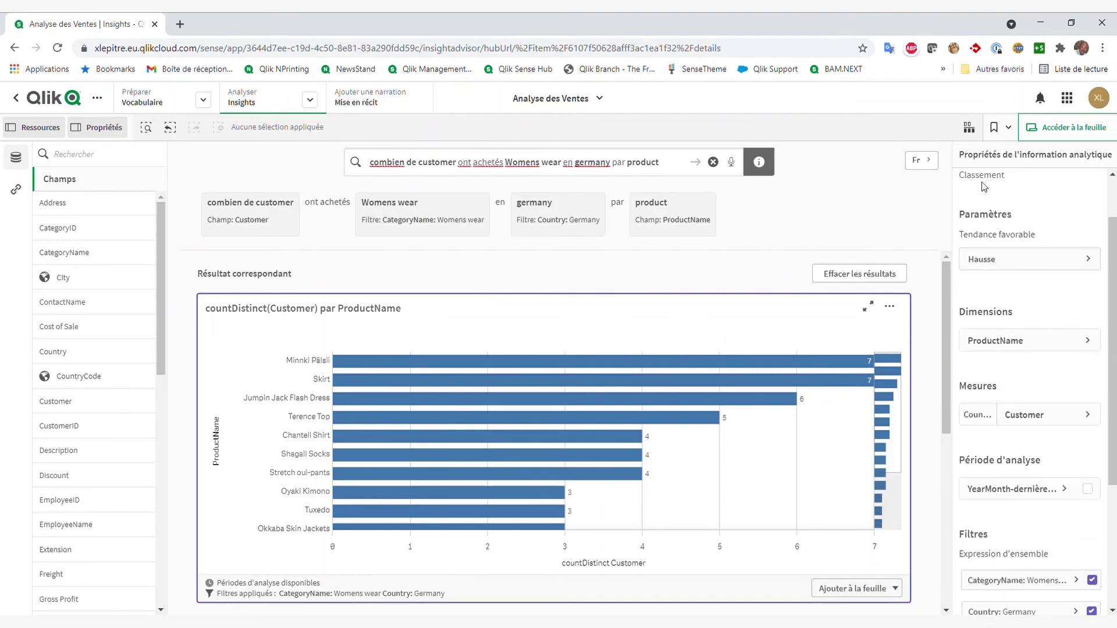
scroll(1023, 388, "down", 2)
scroll(1022, 389, "down", 2)
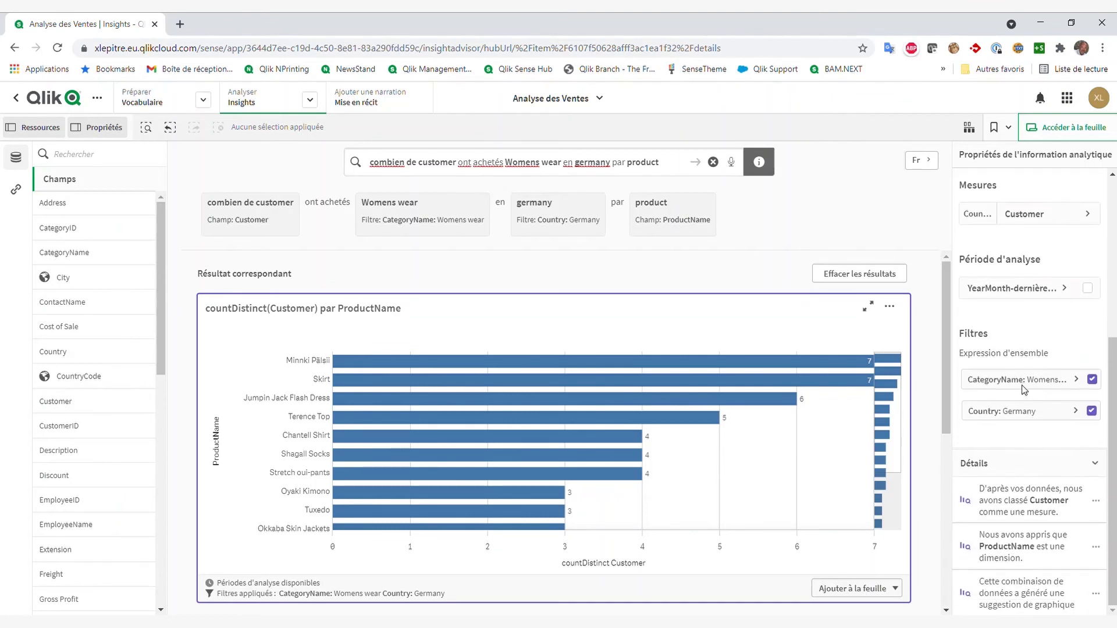
left_click_drag(948, 414, 951, 466)
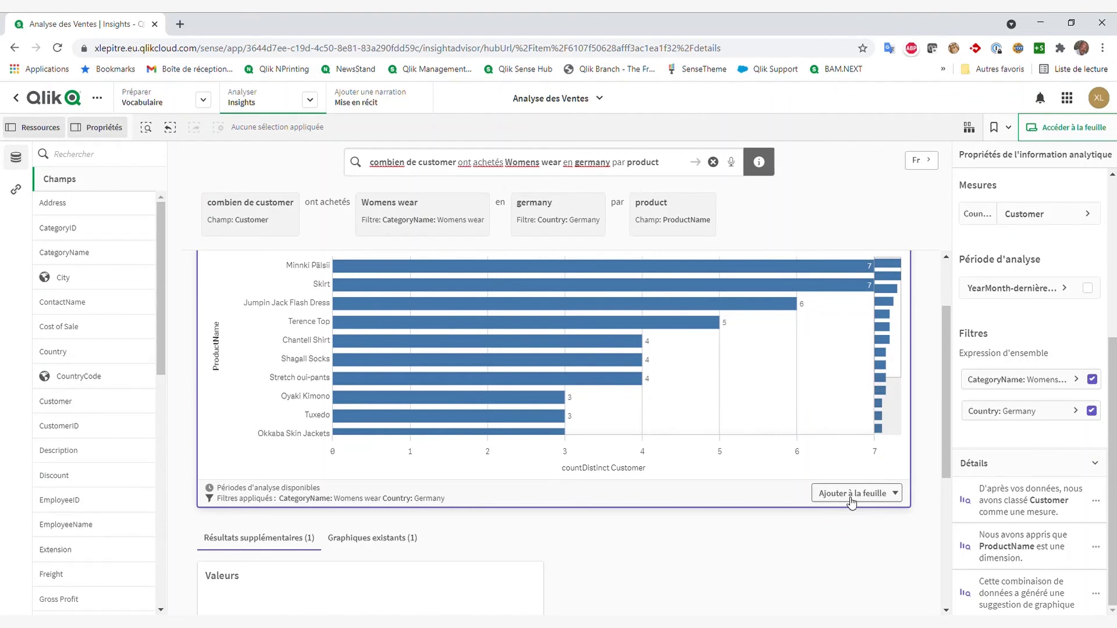
Step: Turn off the chart's CategoryName and Country filters and add the chart to the sheet "Ma nouvelle feuille"
left_click(1092, 380)
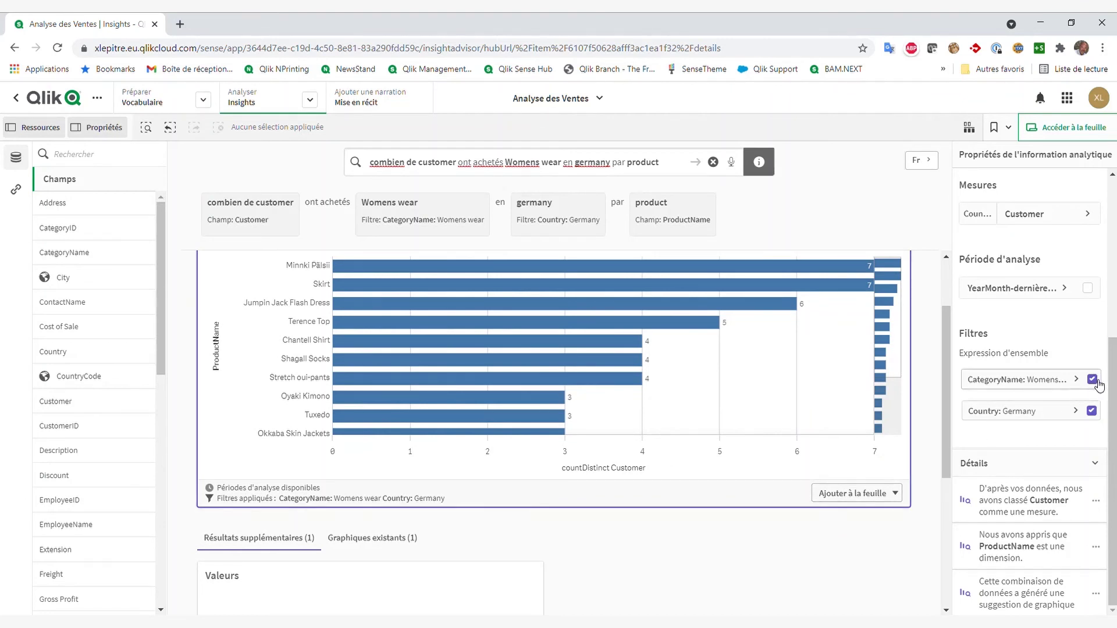
left_click(1092, 410)
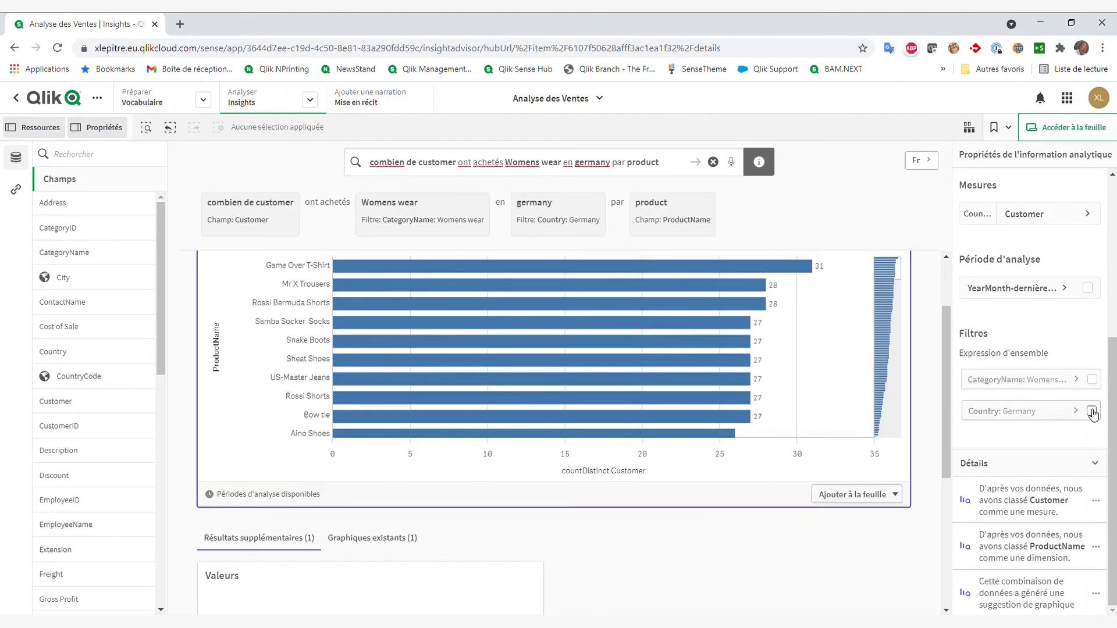
left_click(860, 496)
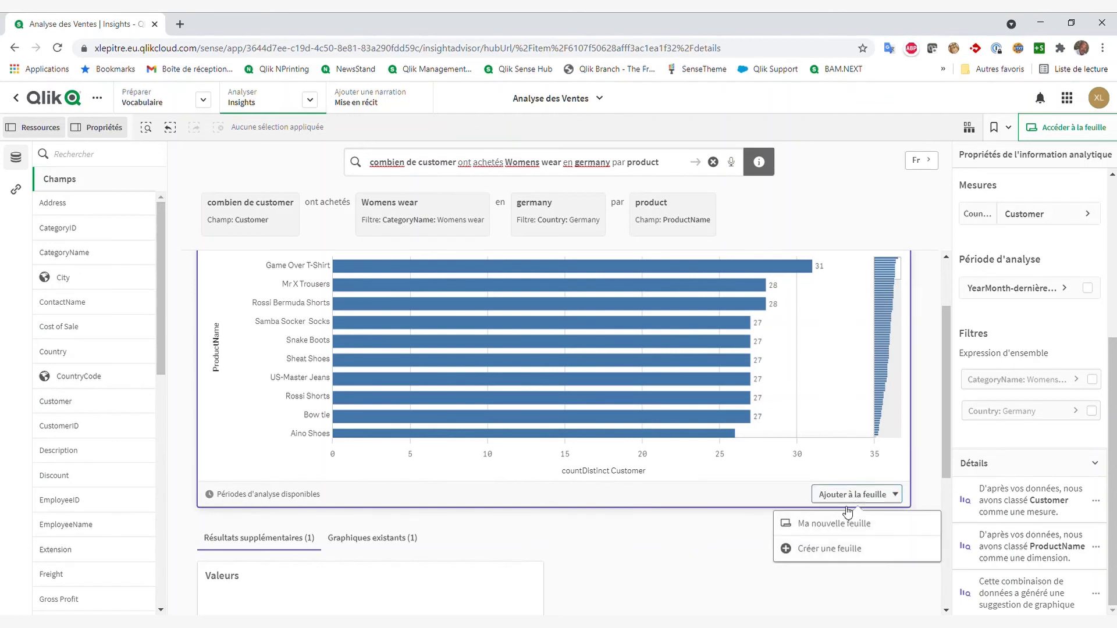
left_click(841, 525)
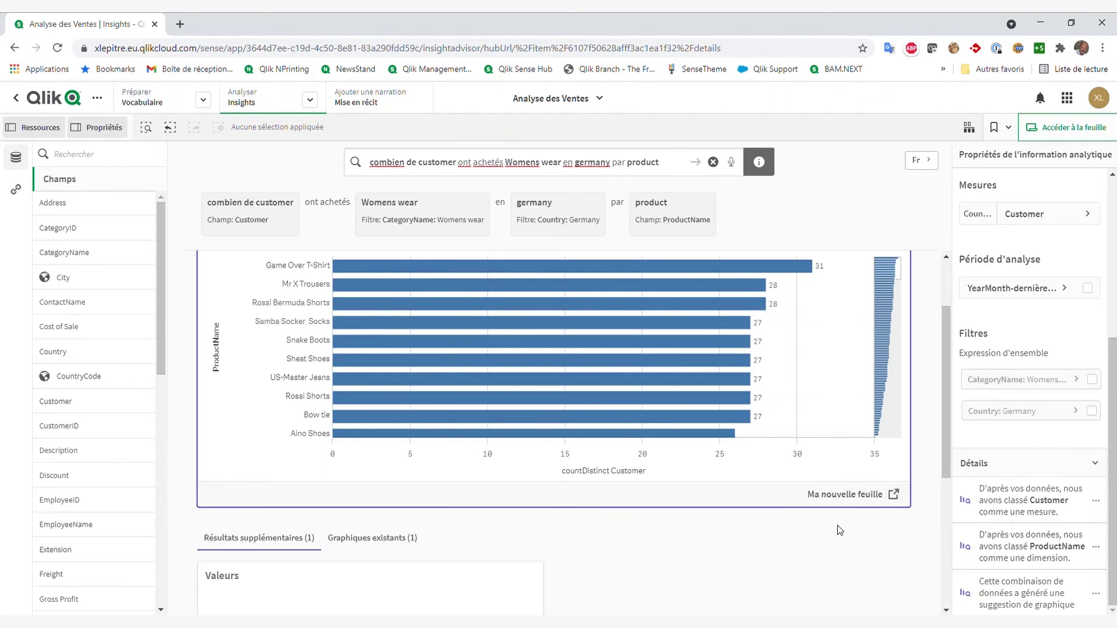
Step: Replace the question with "moyenne de Cost of Sale et Sales par productname" and run it
left_click_drag(672, 161, 344, 163)
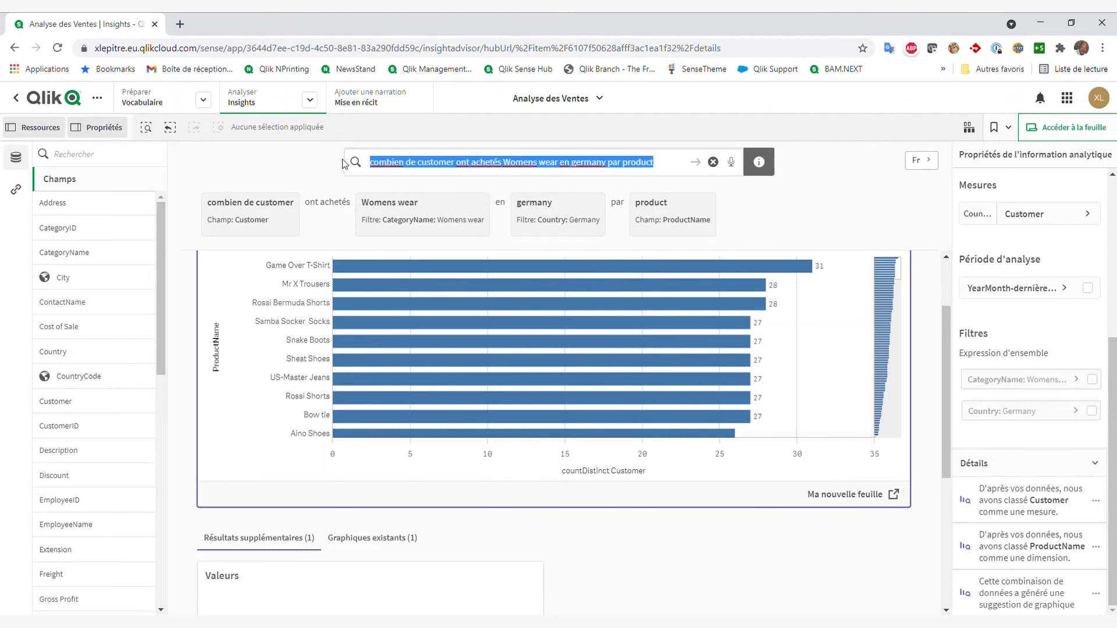
type("moyenne")
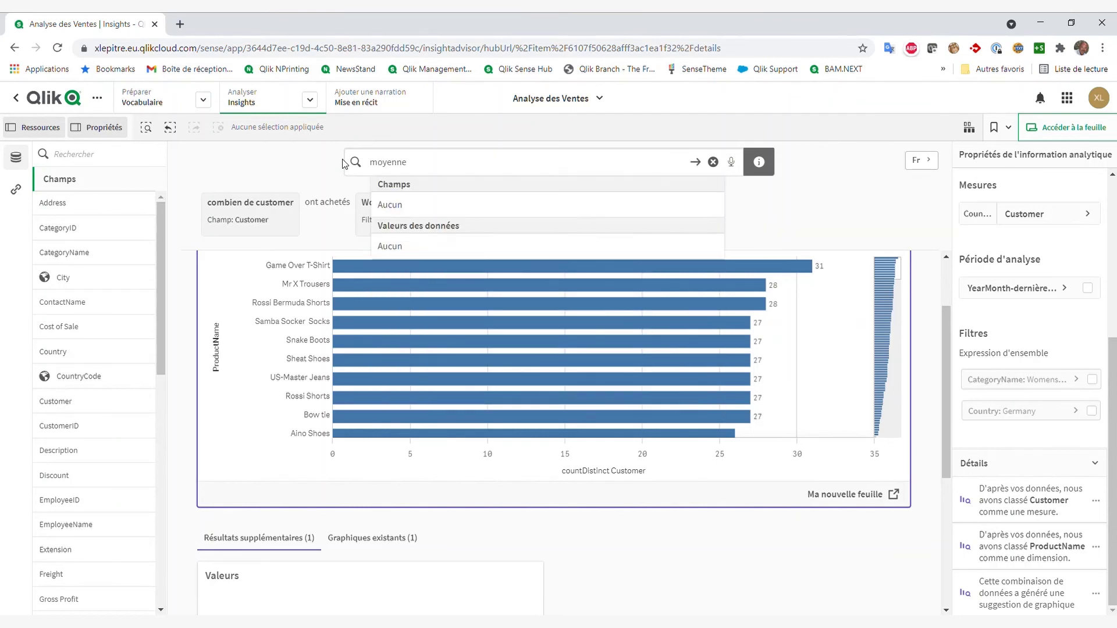
type(" de cost")
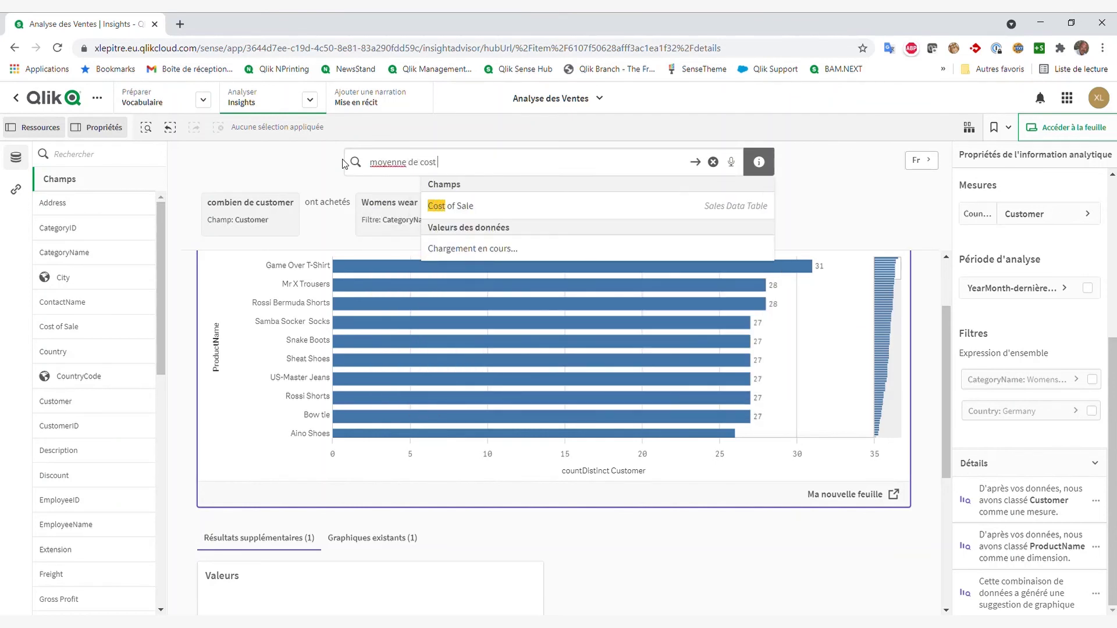
key("Down")
key("Return")
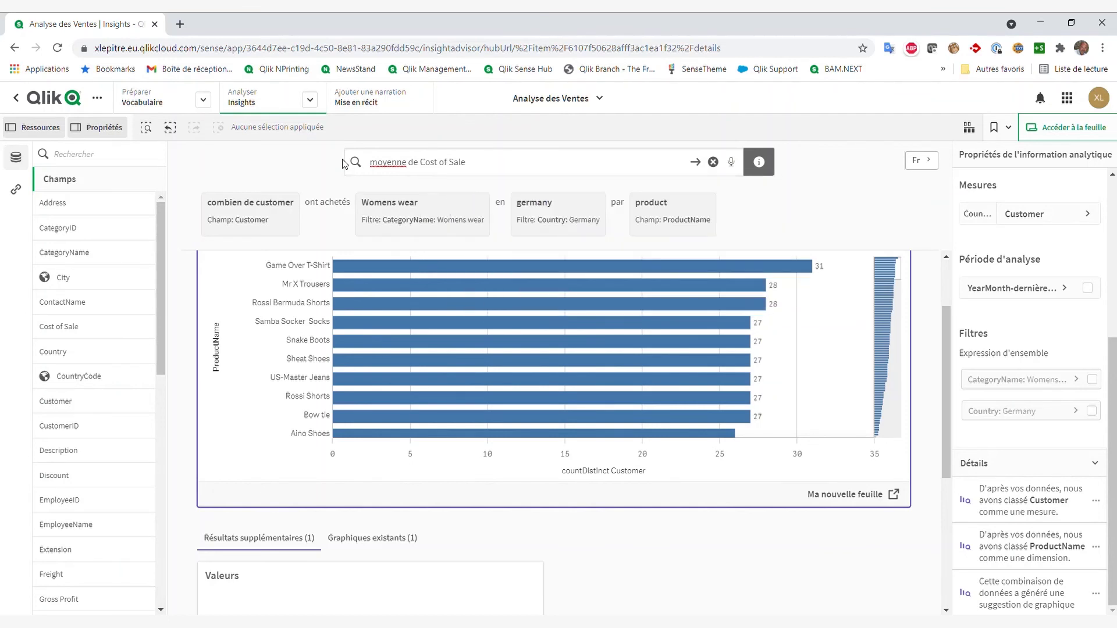
type("et Sale")
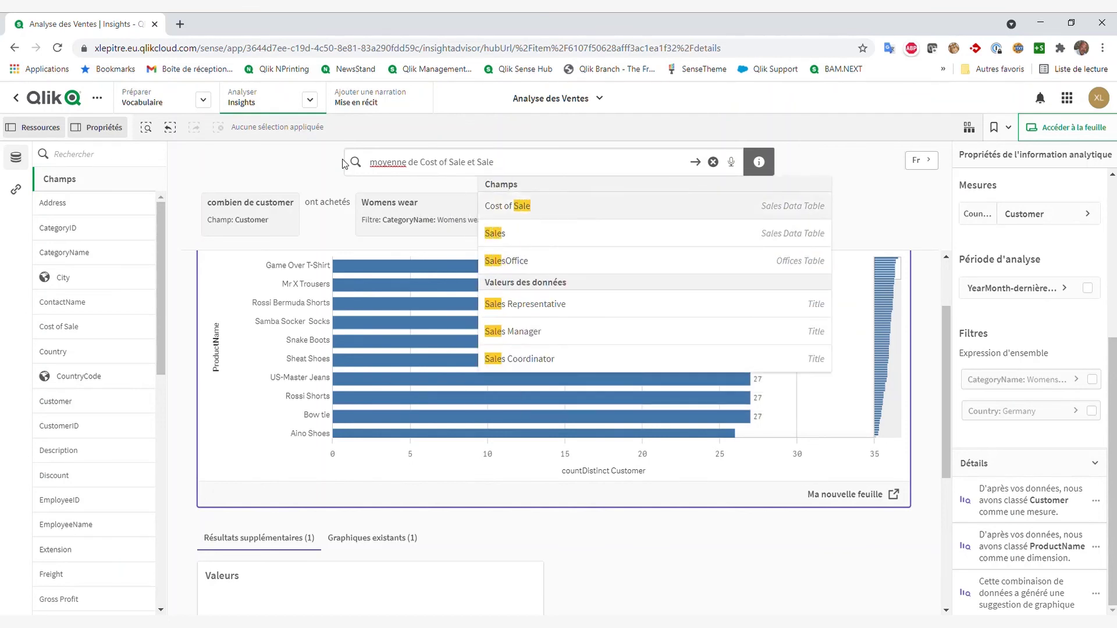
key("Down")
key("Return")
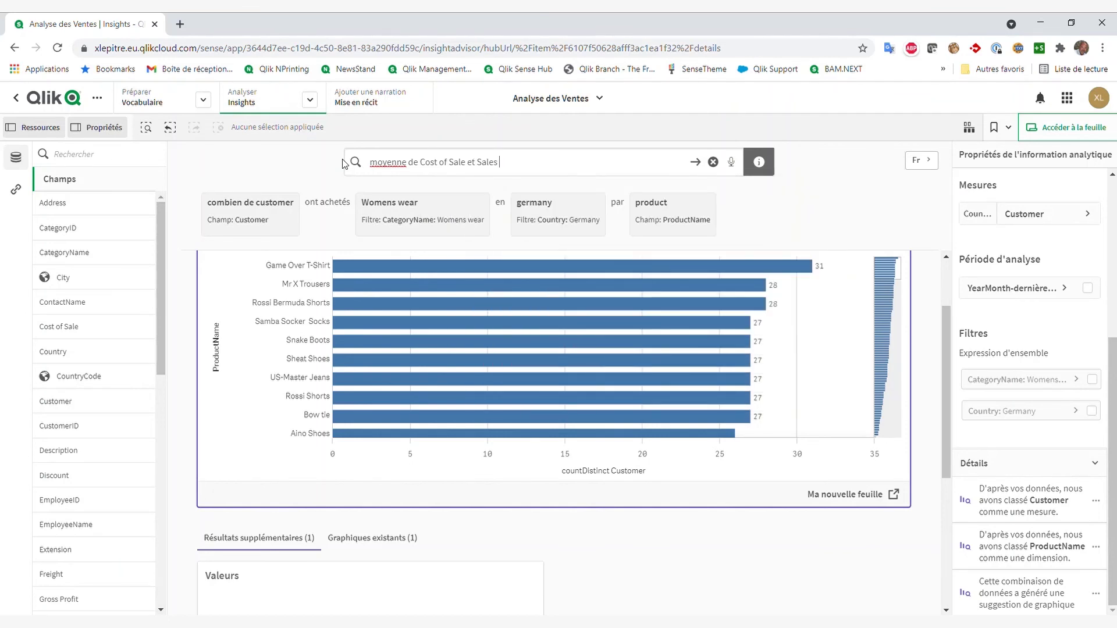
type("par pr")
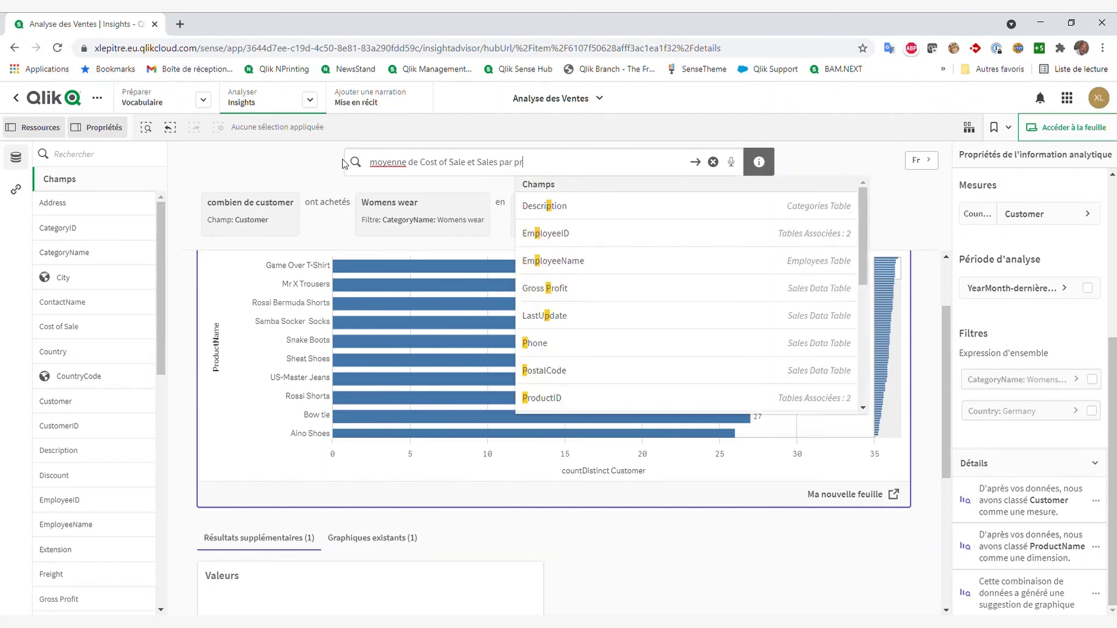
type("oductname")
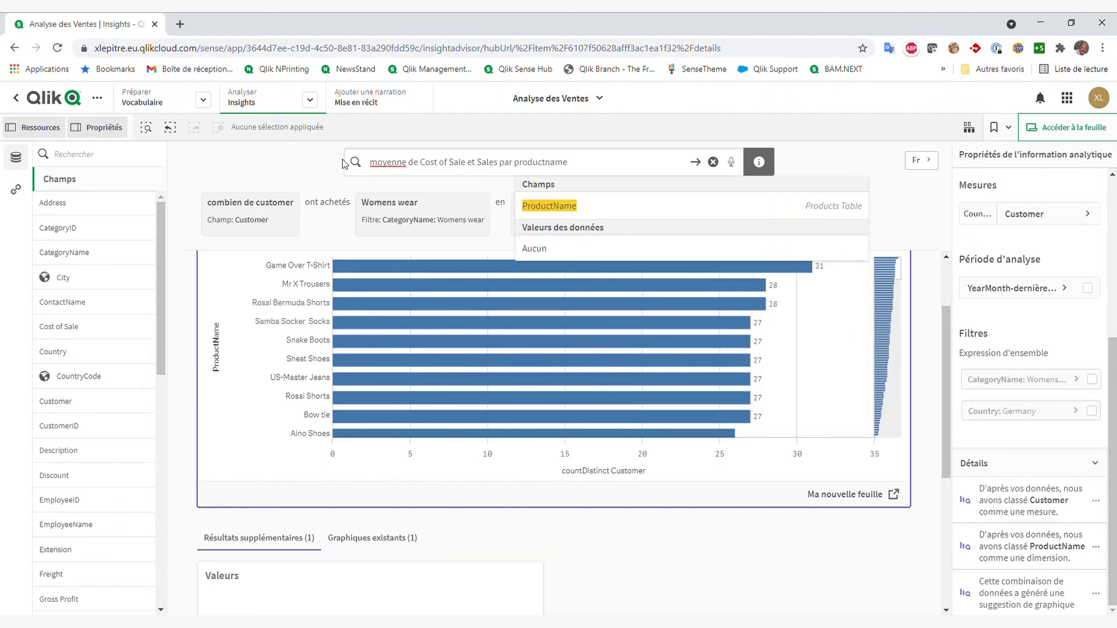
key("Return")
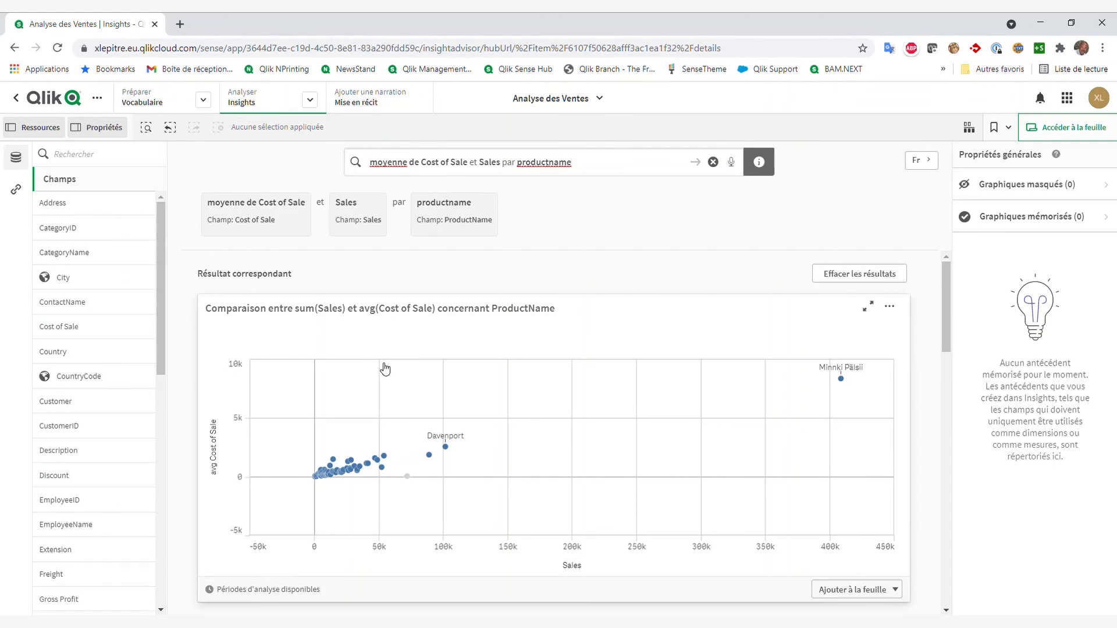
Step: Examine the comparison scatter plot's analysis properties, plus the values table and correlation chart among the supplementary results
left_click(630, 331)
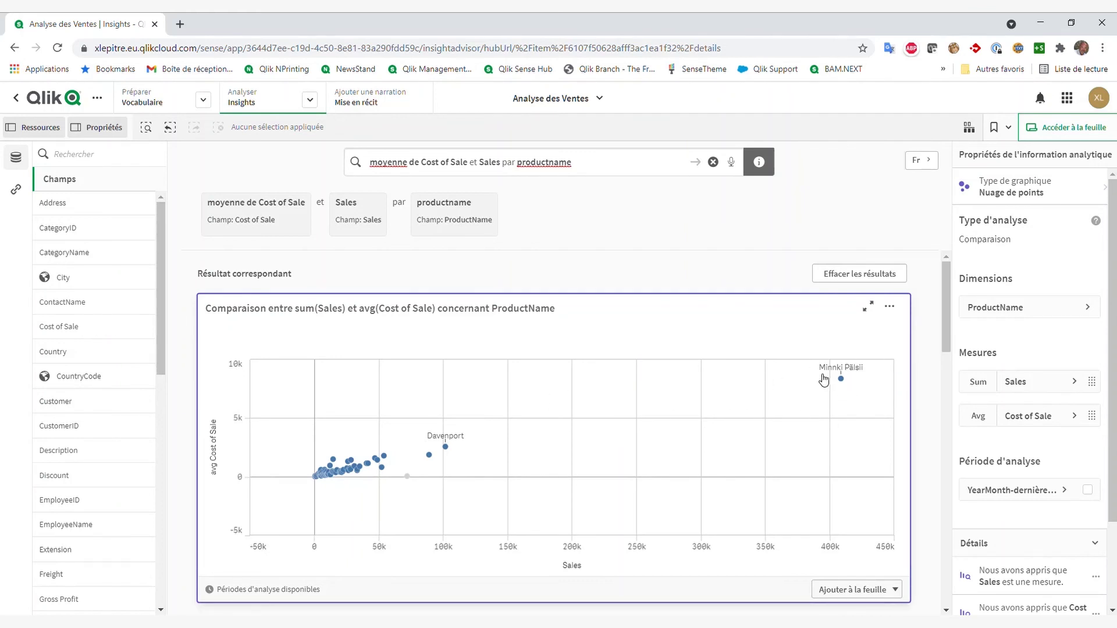
left_click_drag(944, 307, 944, 392)
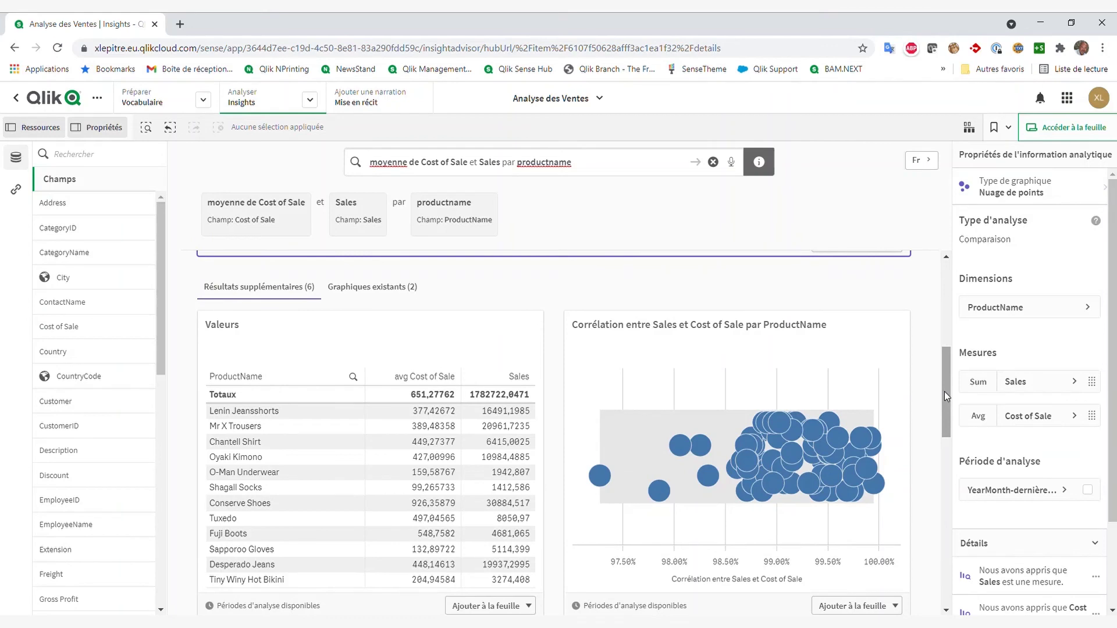
mouse_move(944, 391)
left_mouse_down()
mouse_move(947, 305)
mouse_move(947, 399)
left_mouse_up()
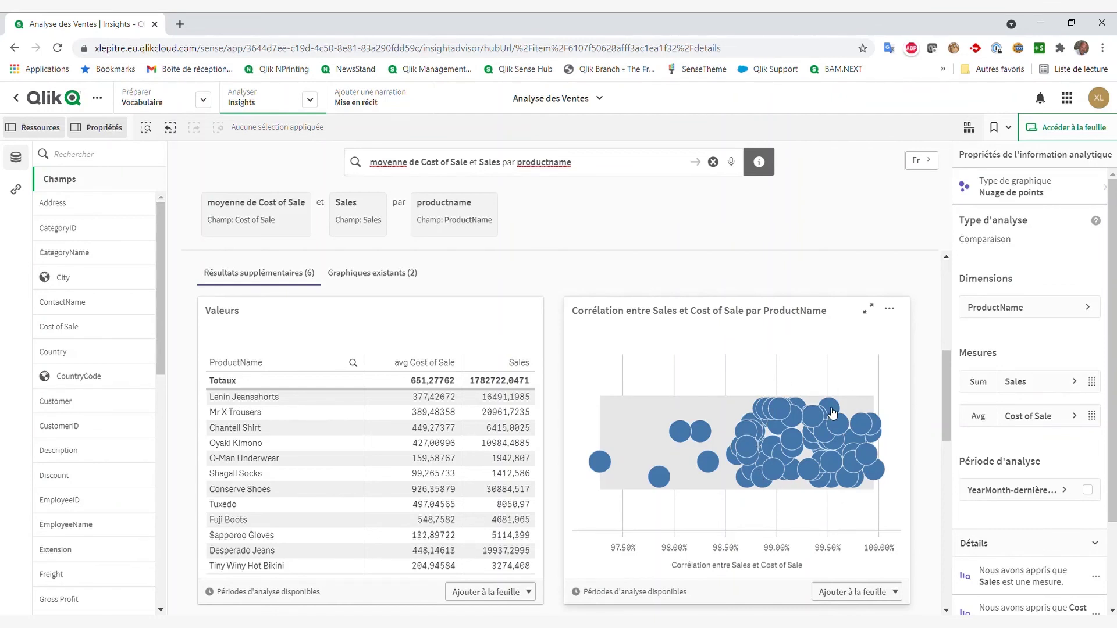
mouse_move(816, 446)
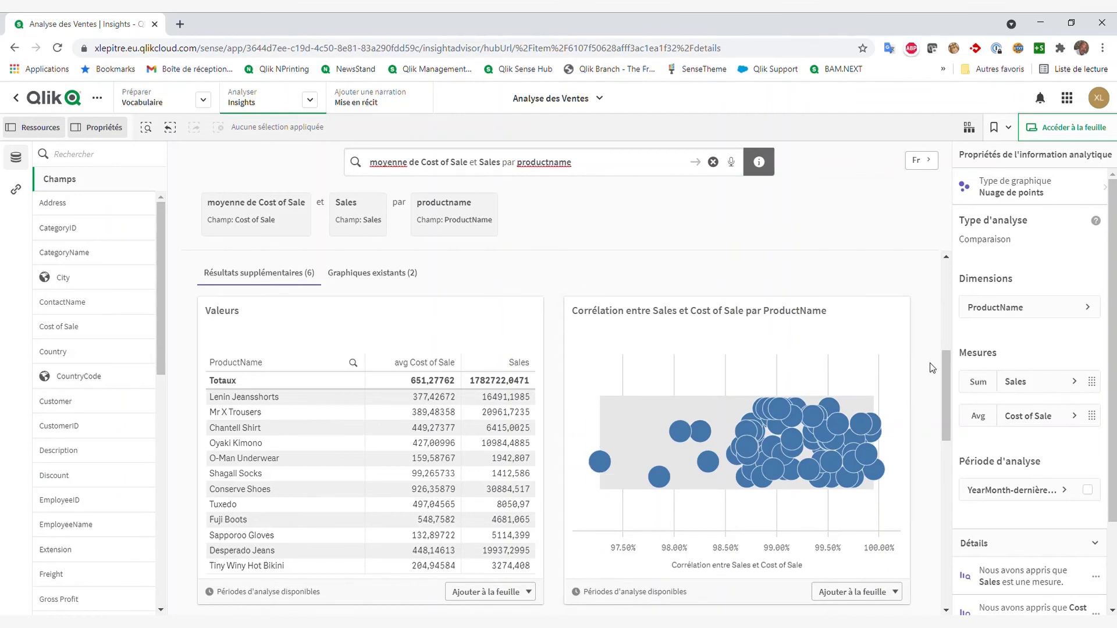
Step: Add the chart clustering ProductName by sum(Sales) and avg(Cost of Sale) to "Ma nouvelle feuille" and open the sheet view
left_click_drag(946, 360, 944, 439)
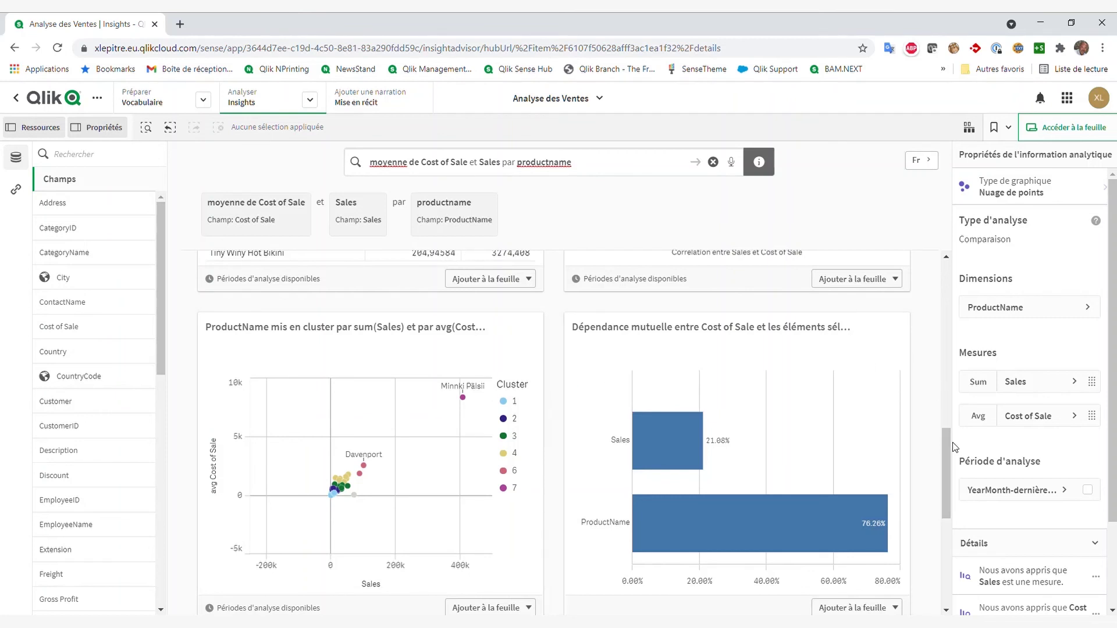
left_click_drag(946, 448, 945, 463)
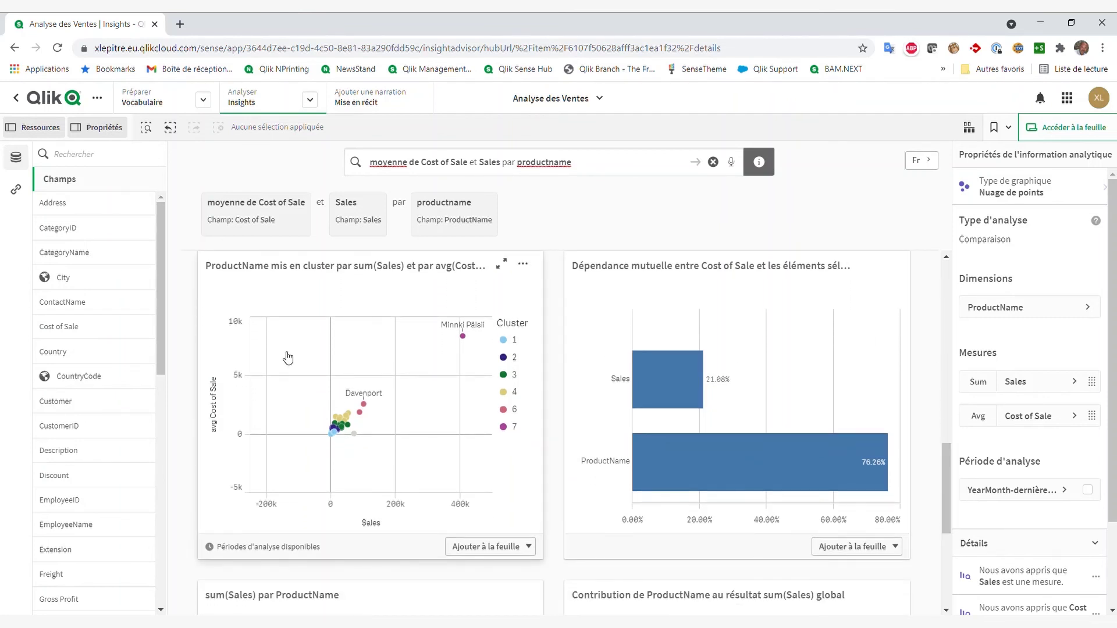
left_click(491, 547)
left_click(467, 495)
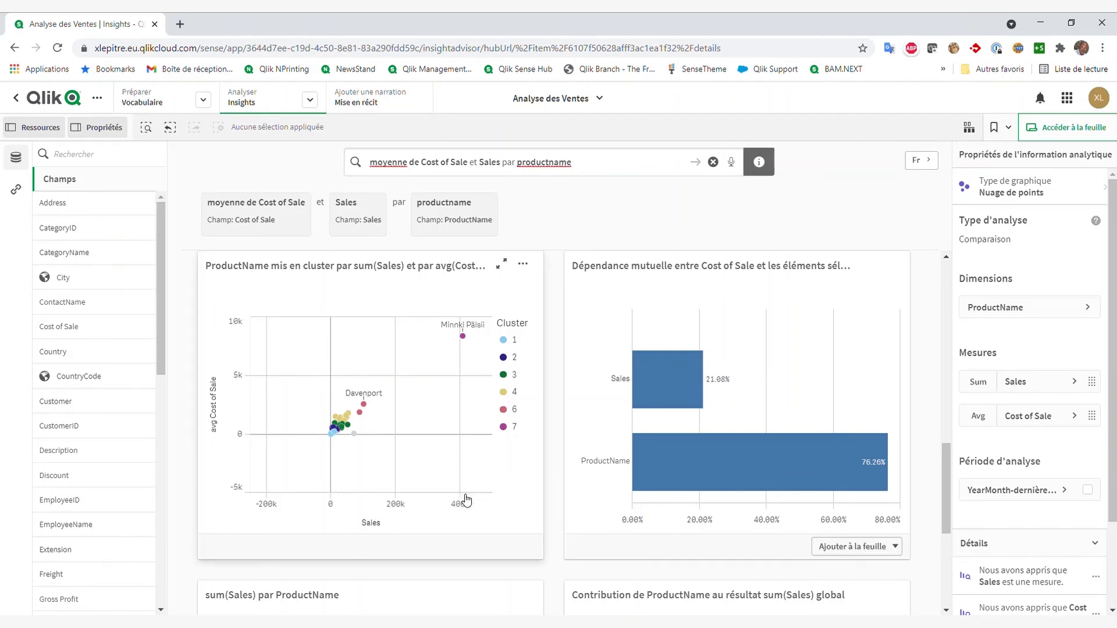
left_click(260, 107)
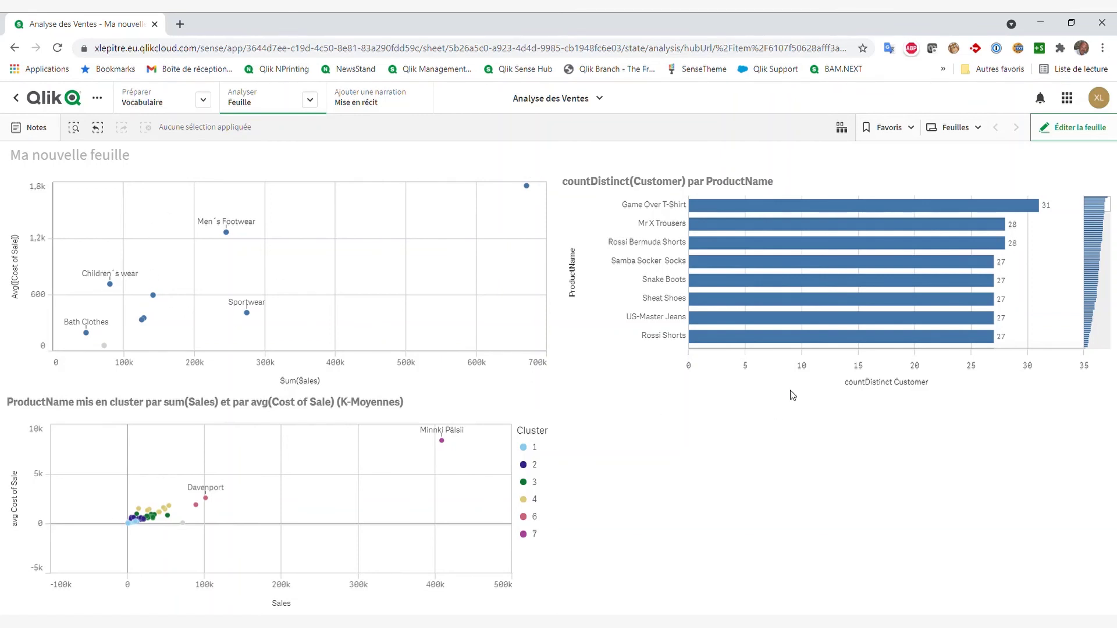
Step: Inspect the product clusters in the K-Moyennes scatter plot at several zoom levels and restore its default view
mouse_move(828, 331)
scroll(152, 528, "up", 4)
scroll(152, 514, "down", 3)
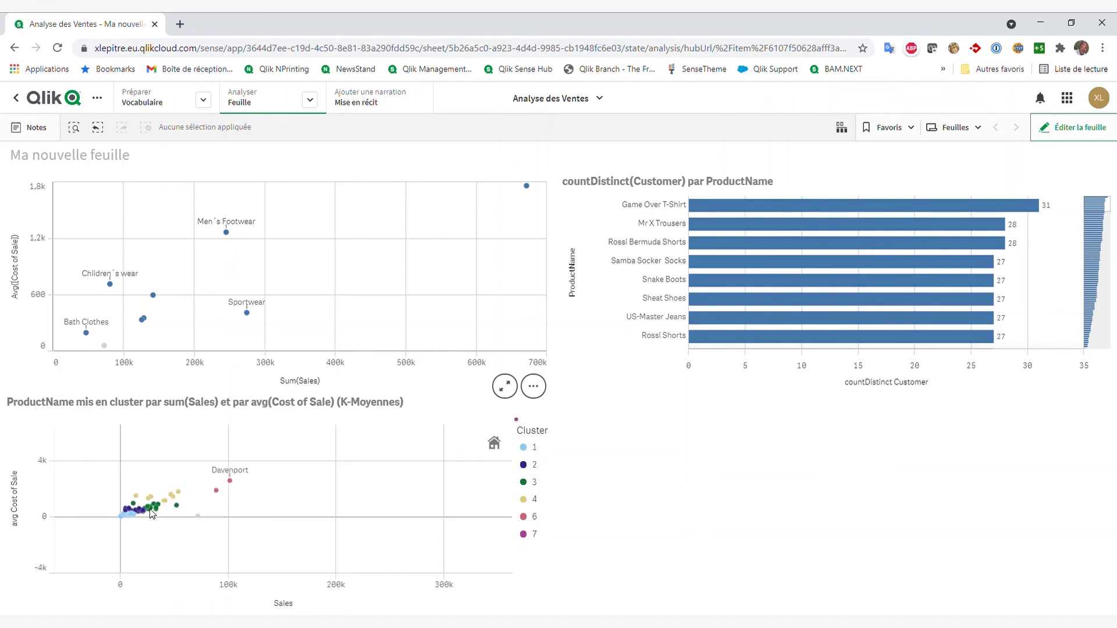
scroll(204, 522, "up", 2)
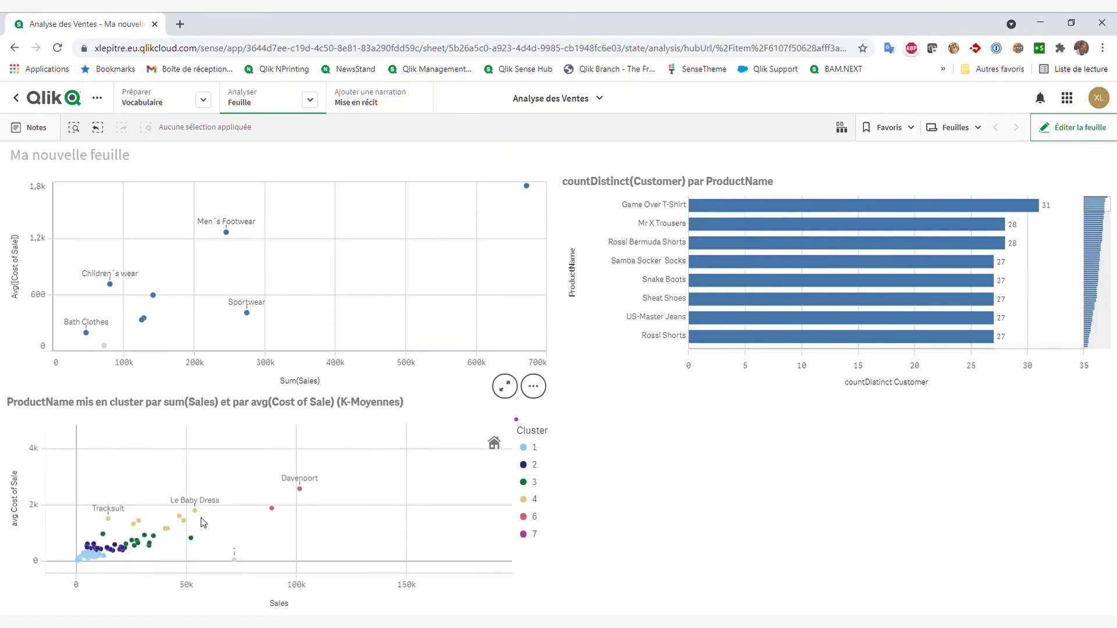
scroll(204, 522, "down", 2)
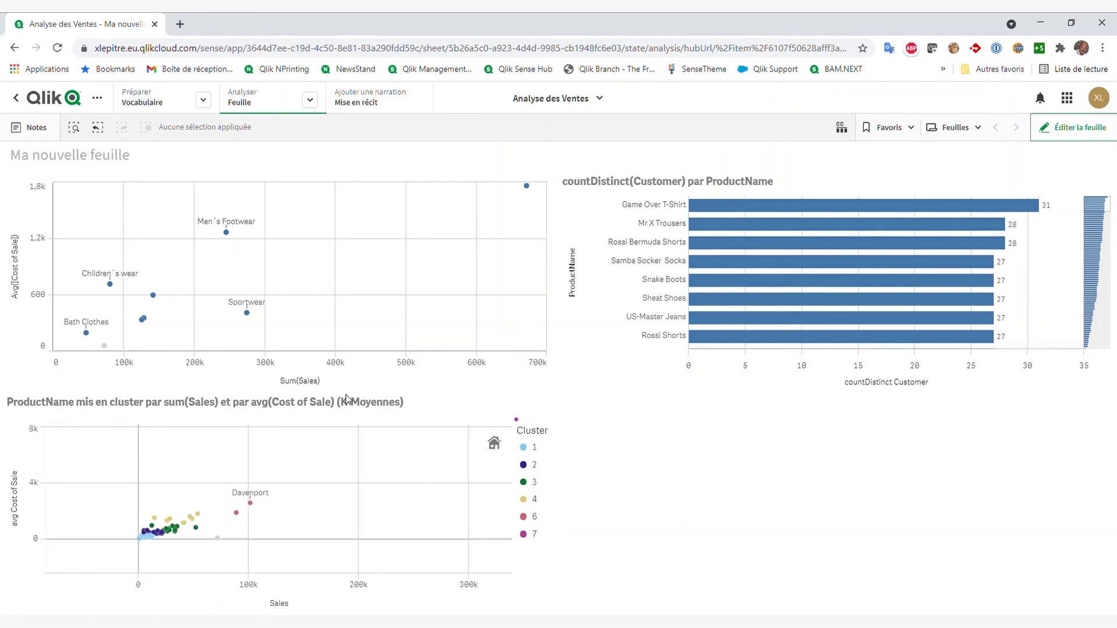
left_click(494, 445)
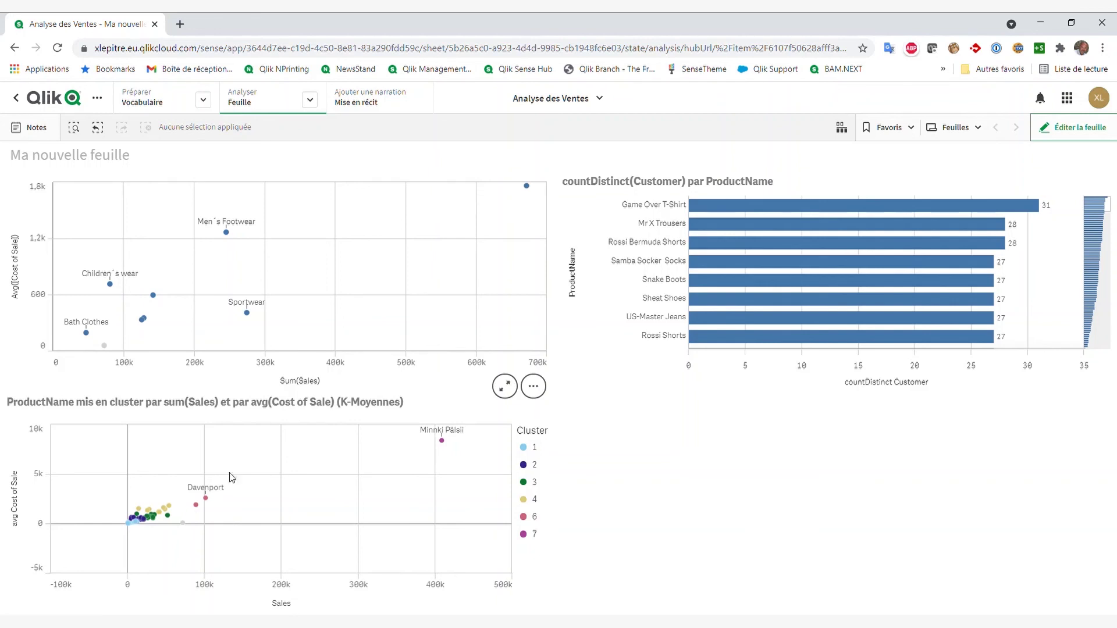
Step: Select Womens wear in the category scatter plot and confirm the selection to filter the sheet
mouse_move(524, 196)
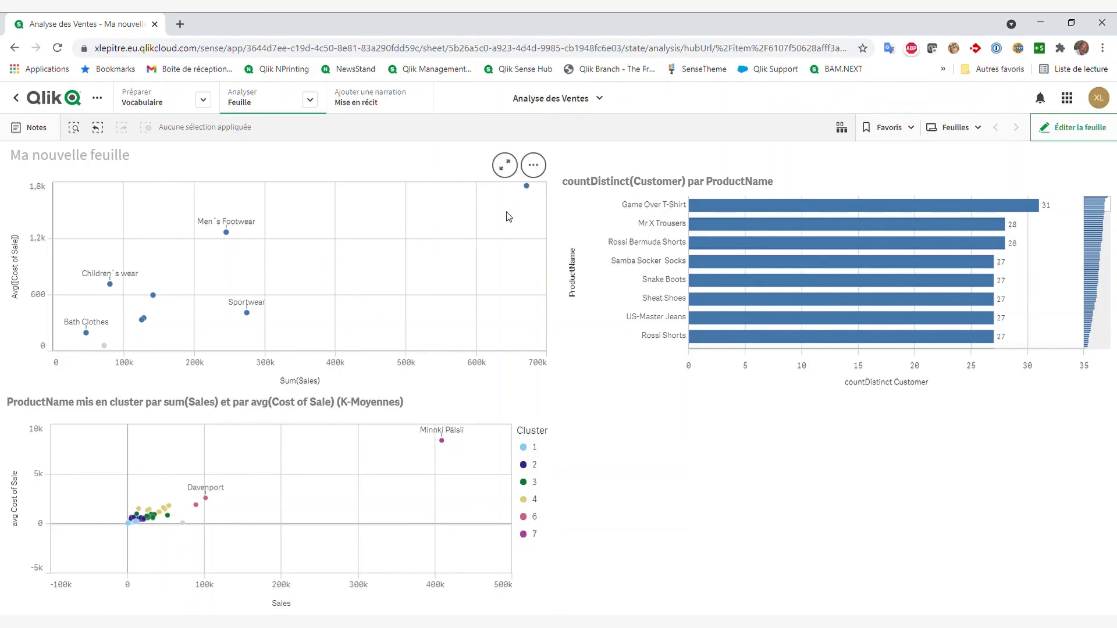
left_click_drag(509, 217, 488, 237)
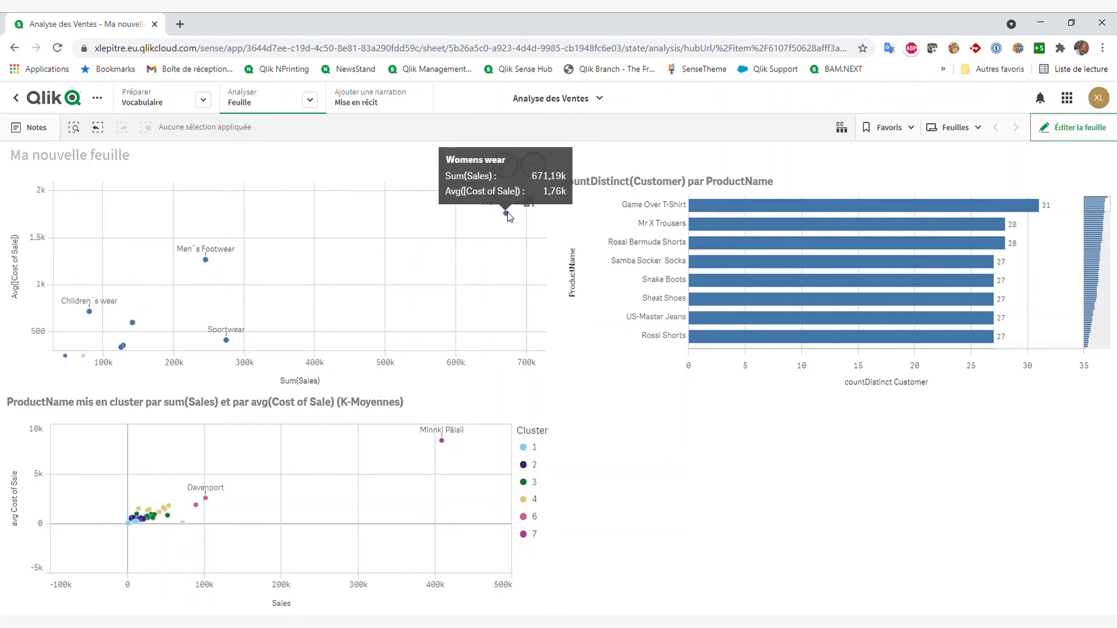
left_click(507, 214)
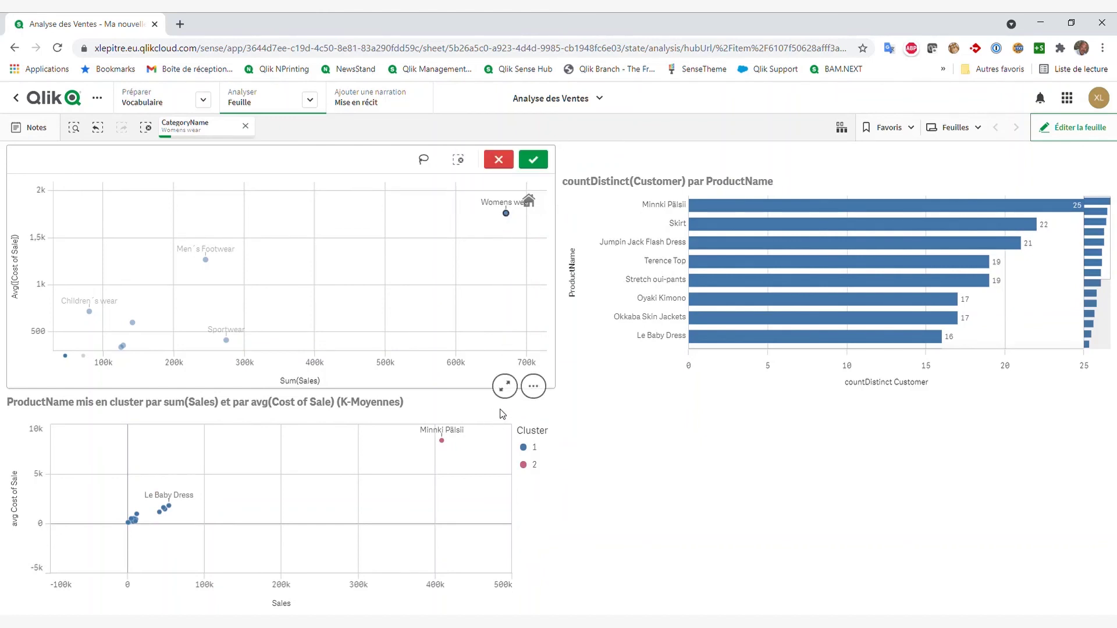
left_click(520, 419)
left_click(616, 439)
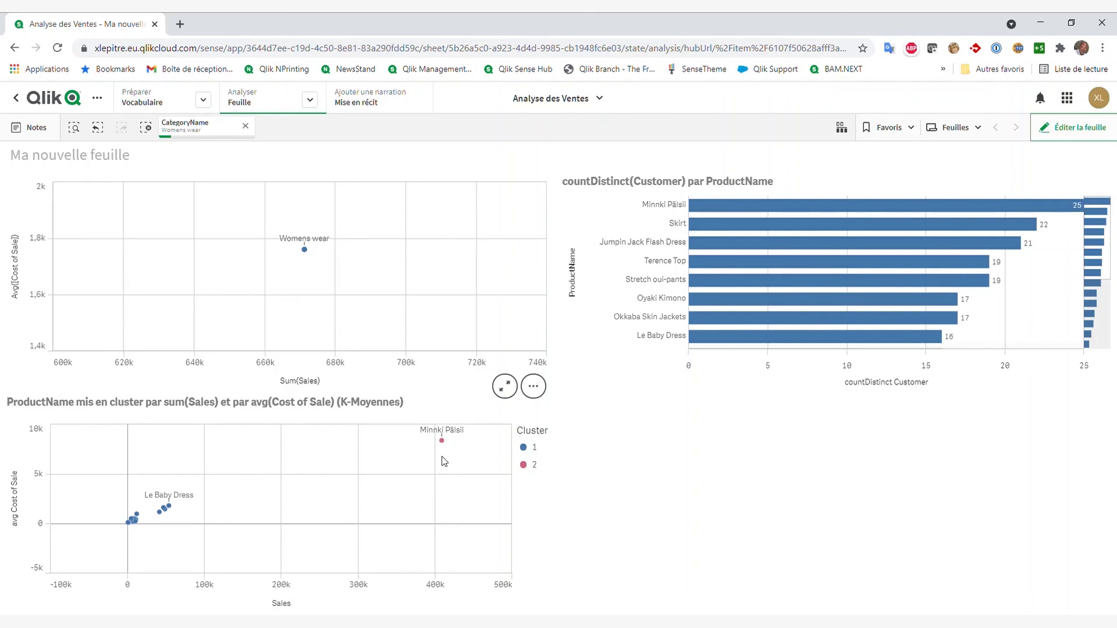
Step: Select Minnki Pälsii in the K-Moyennes scatter plot, invert the ProductName selection to its excluded values, and confirm it
mouse_move(441, 442)
left_click(442, 441)
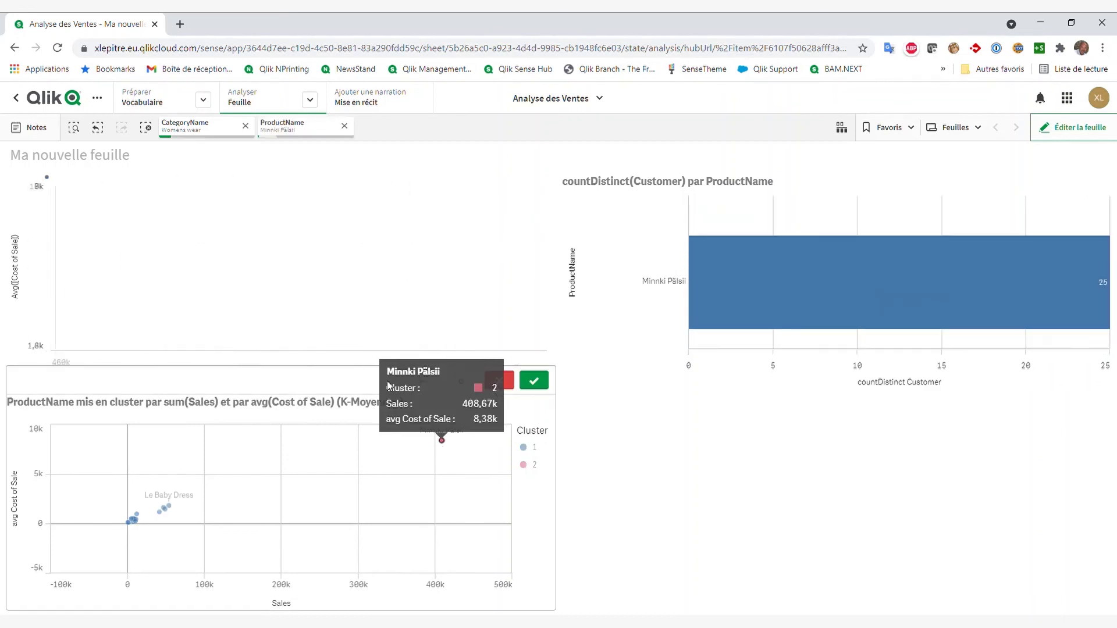
left_click(282, 130)
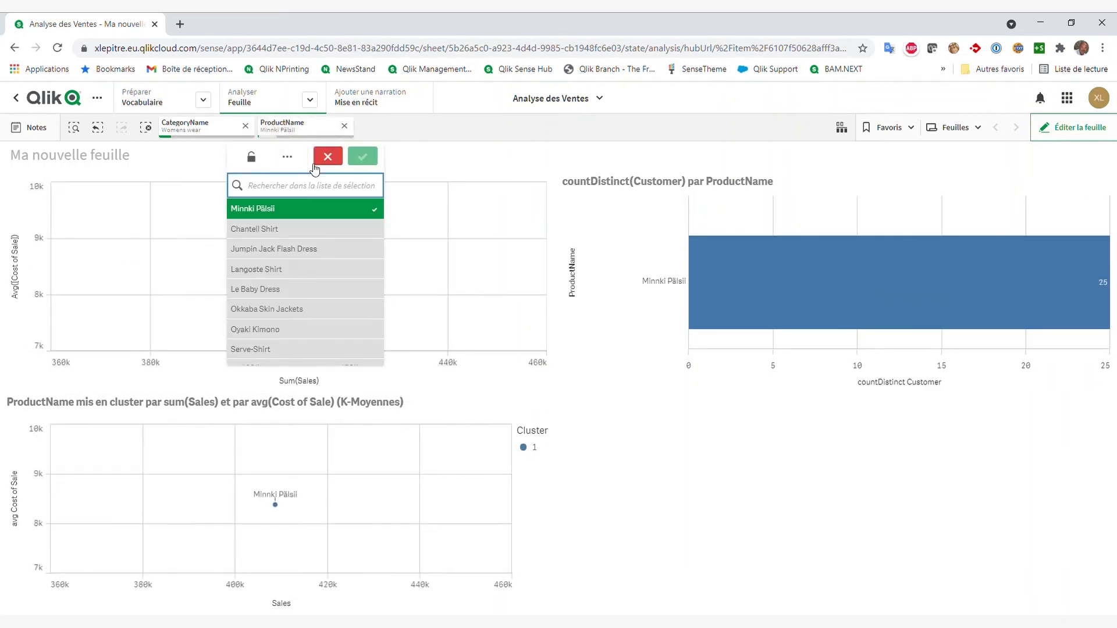
left_click(287, 156)
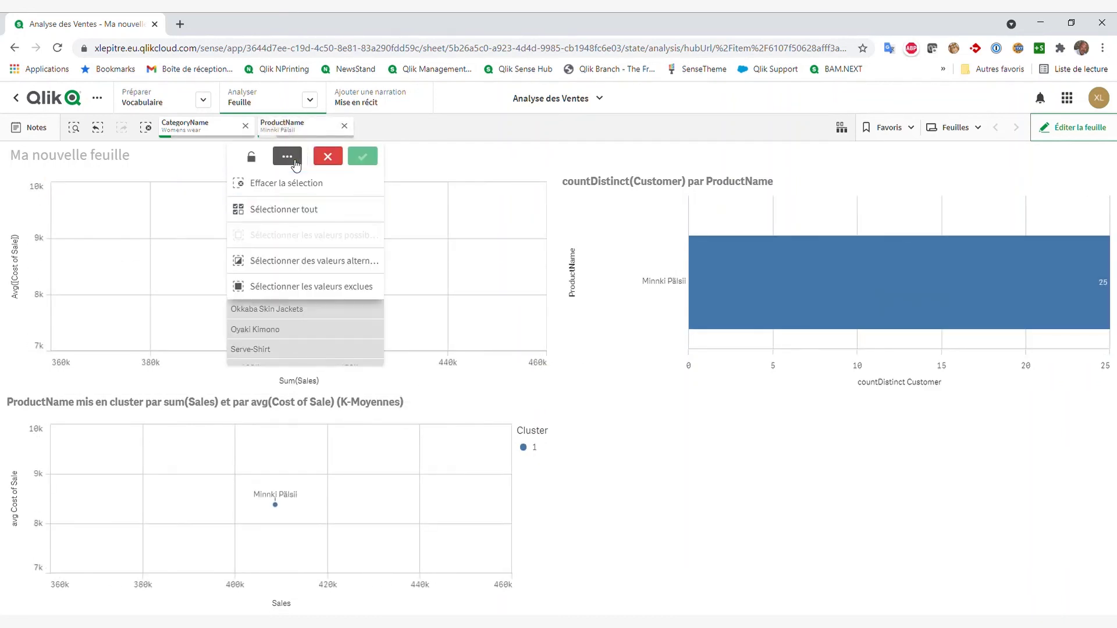
left_click(293, 294)
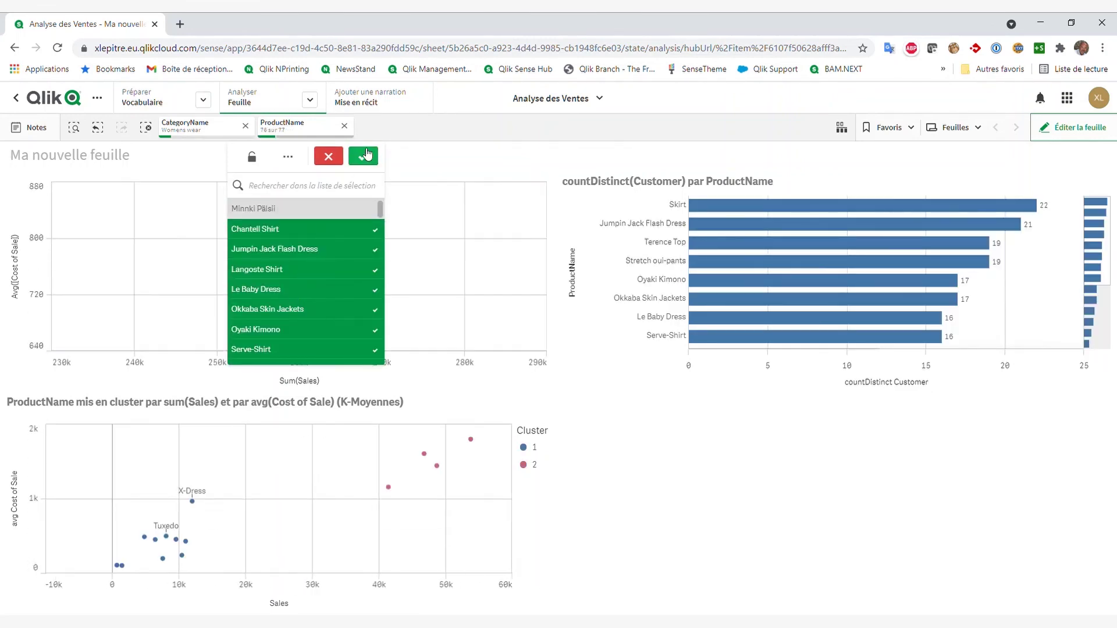
left_click(365, 158)
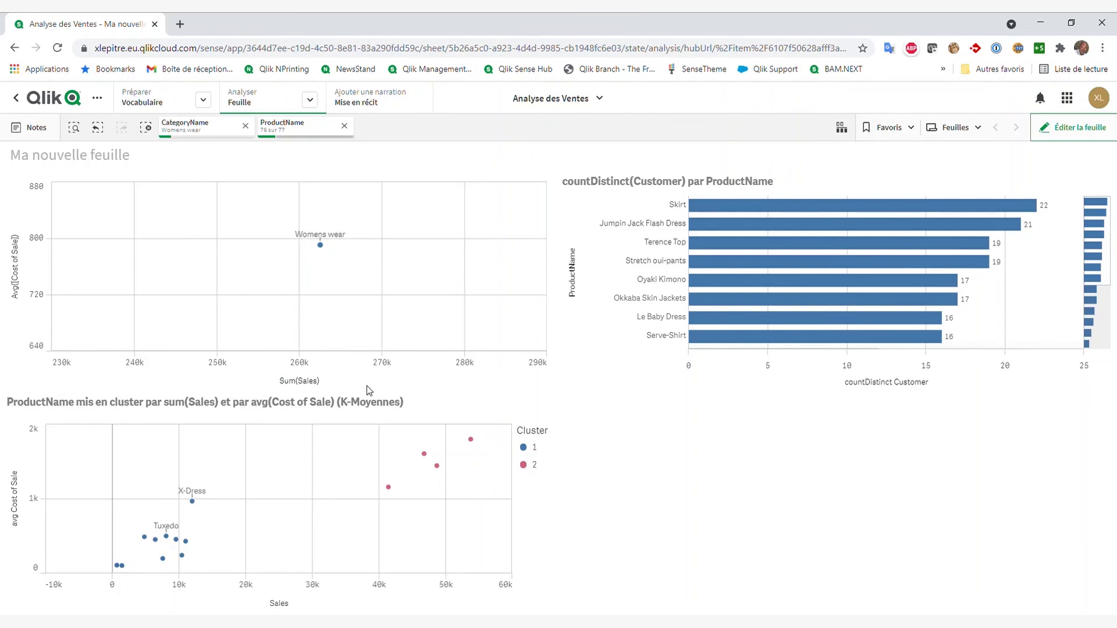
Step: Inspect the recalculated clusters of the remaining Womens wear products in the K-Moyennes scatter plot at different zoom levels
scroll(404, 480, "up", 2)
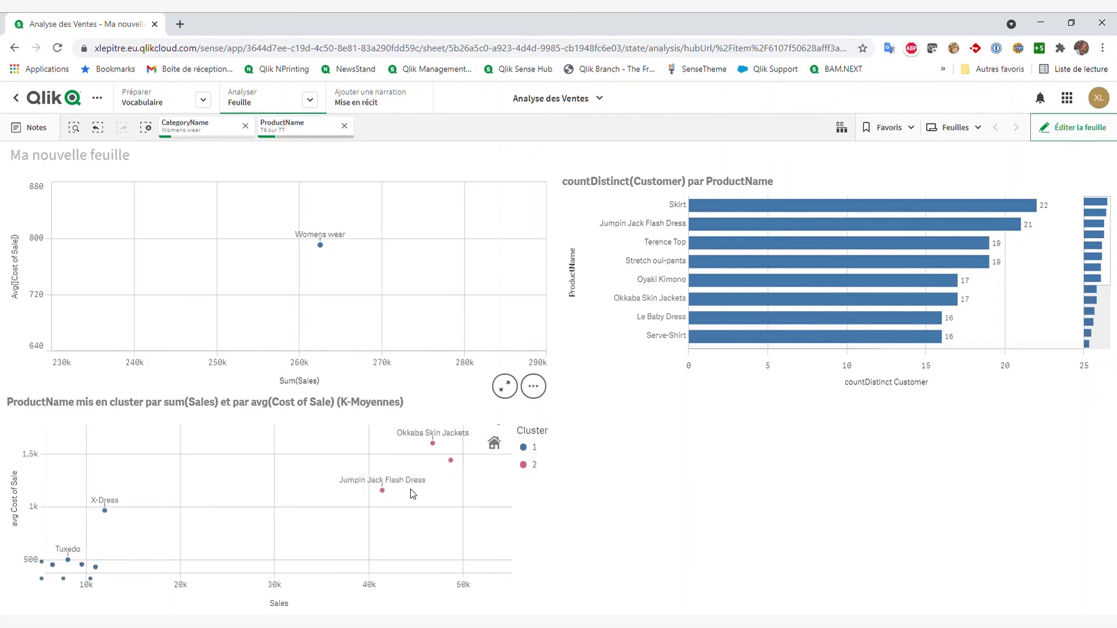
left_click_drag(405, 489, 279, 534)
scroll(378, 508, "down", 4)
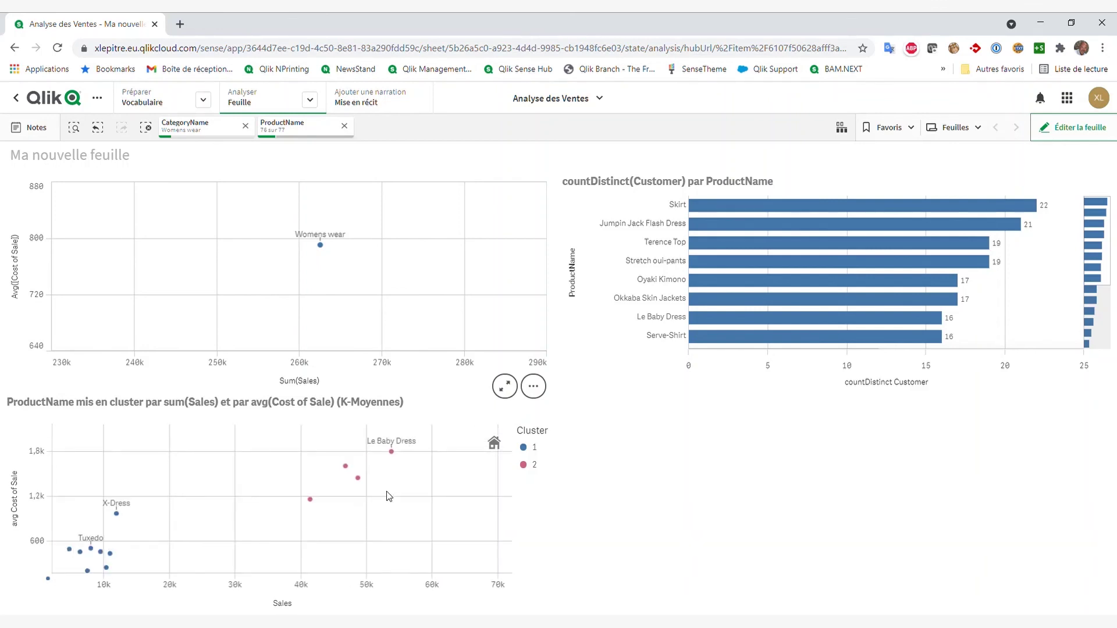
scroll(276, 506, "down", 2)
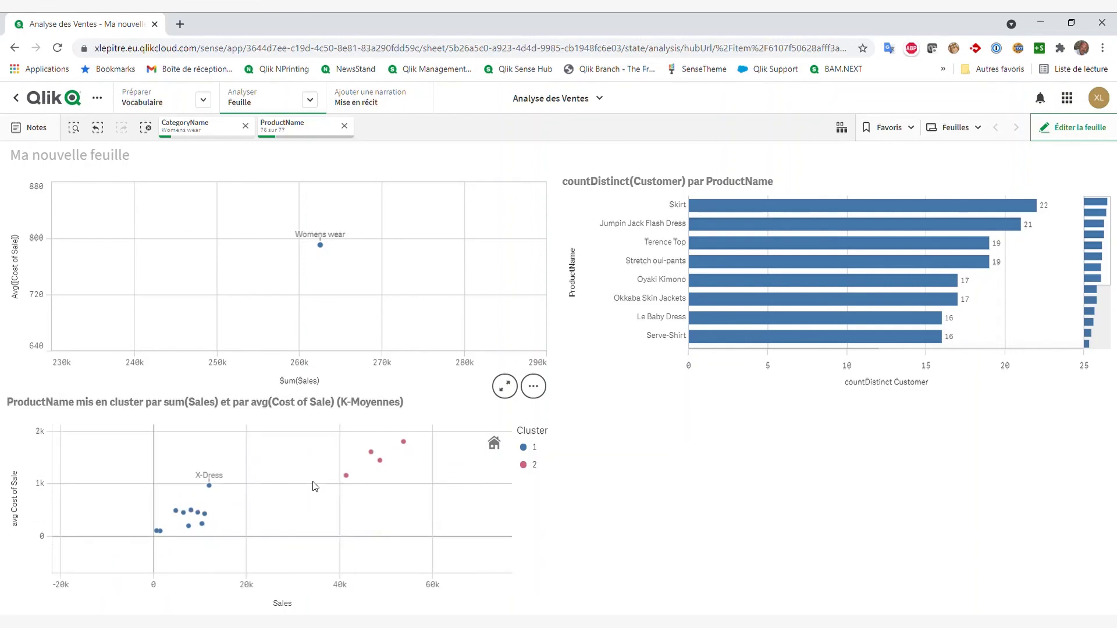